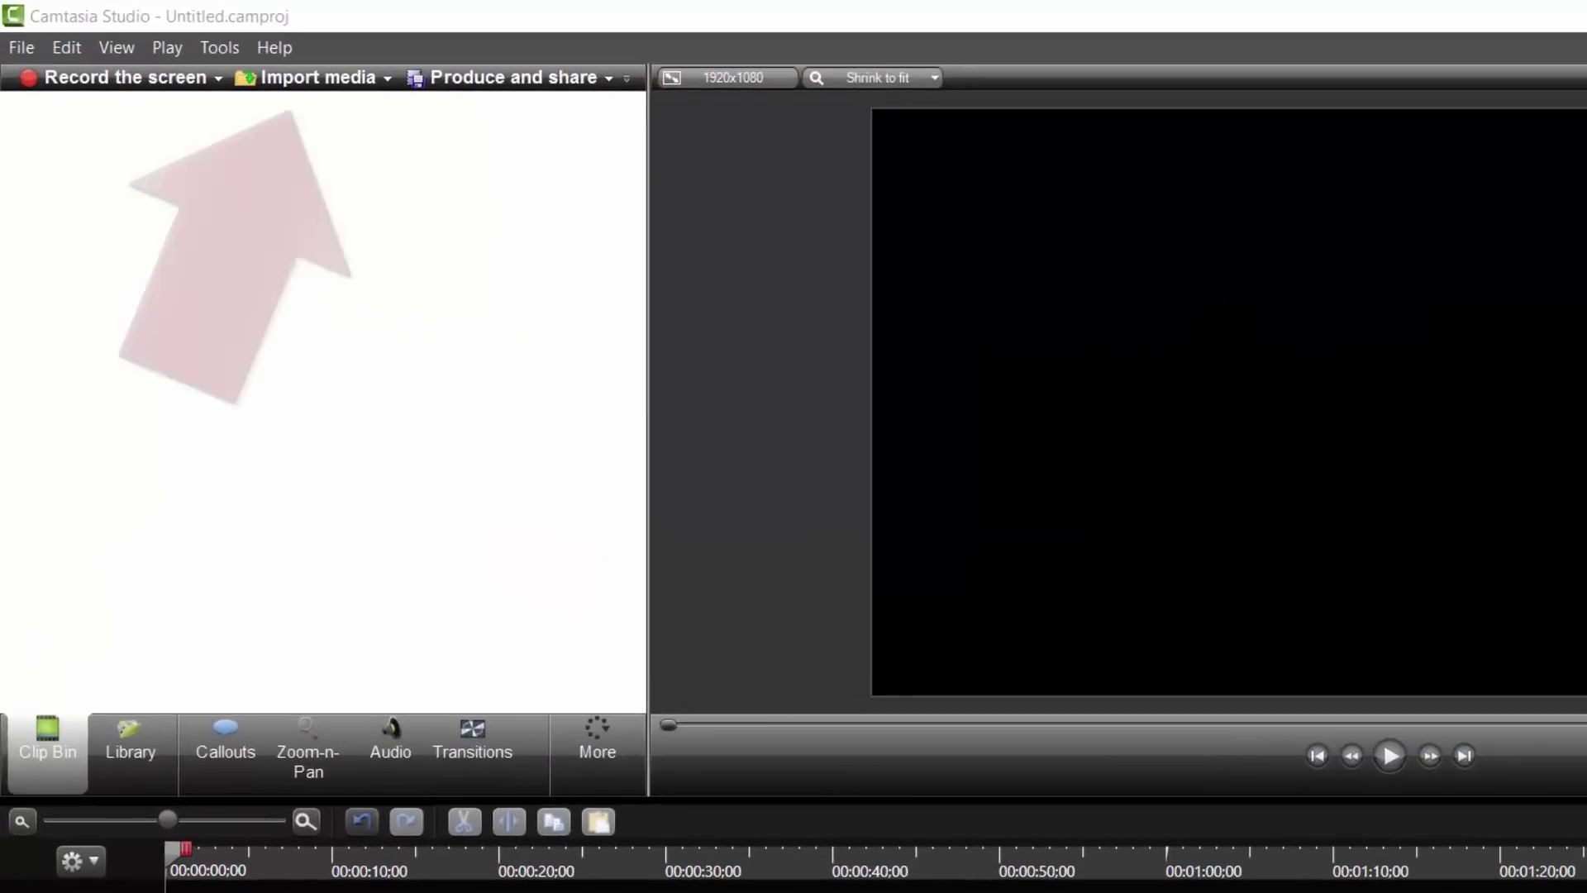
Import all four media files from the Camtasia Studio folder: two videos, the end-card image and the background music
left_click(316, 78)
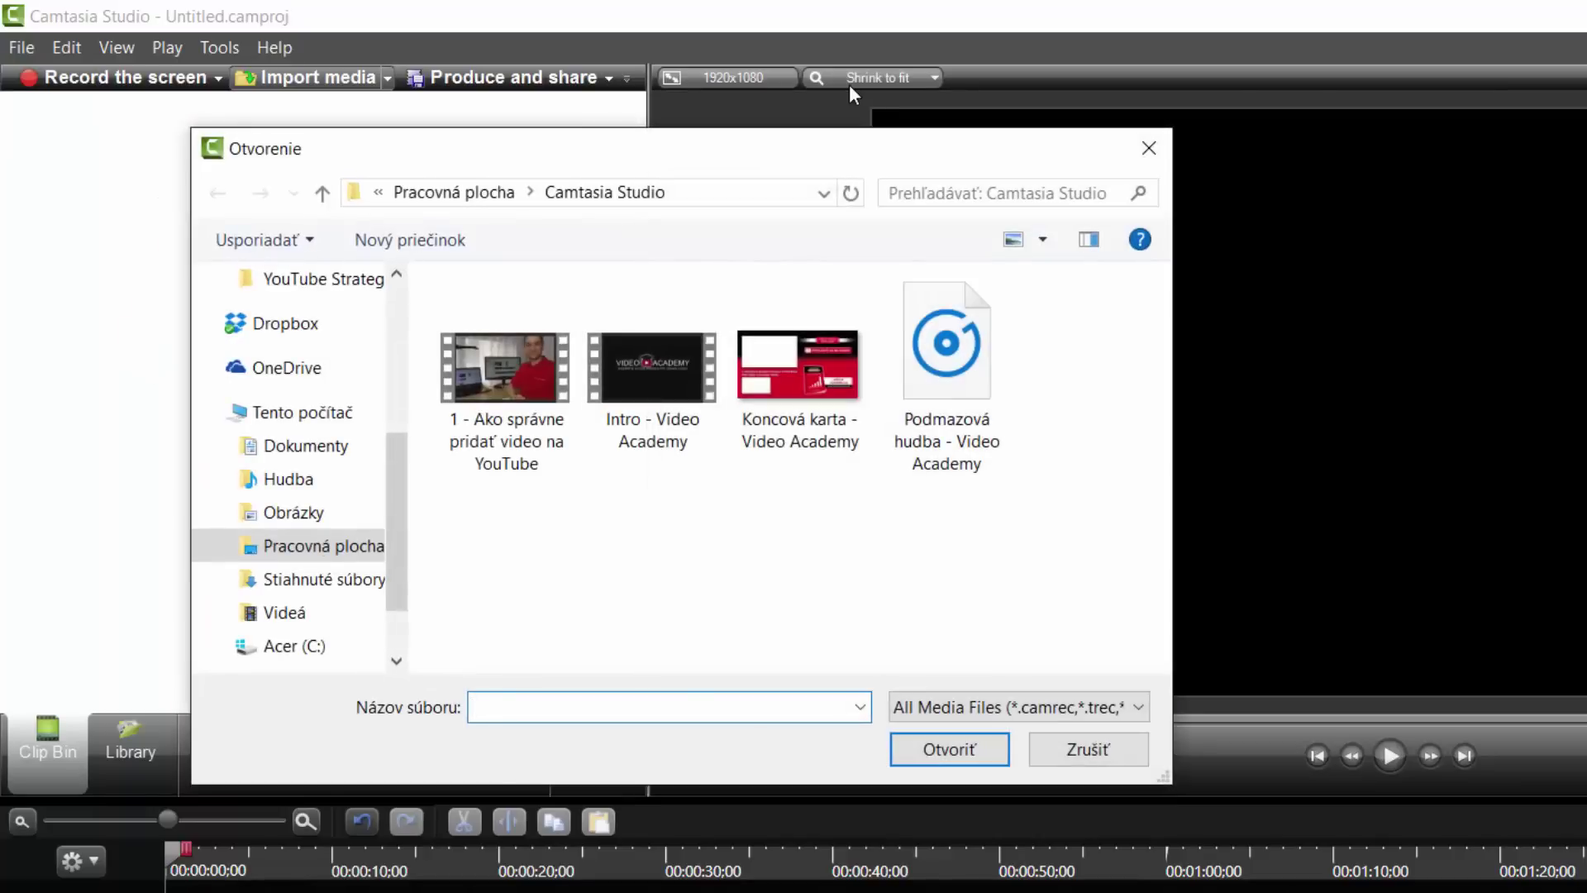
left_click(921, 707)
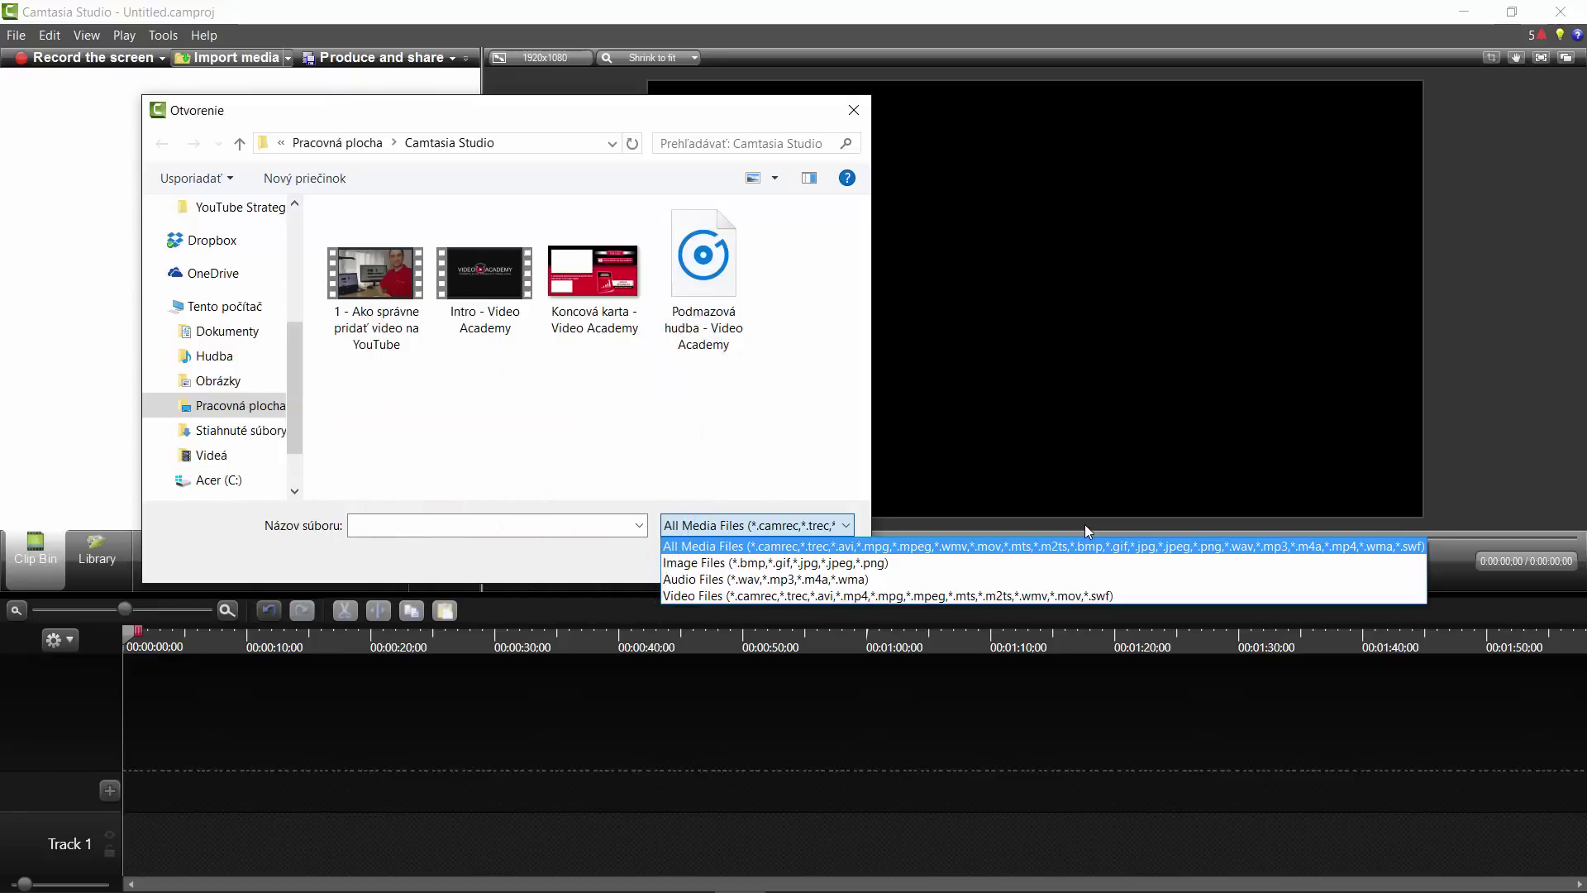
left_click(355, 413)
left_click_drag(355, 413, 1132, 265)
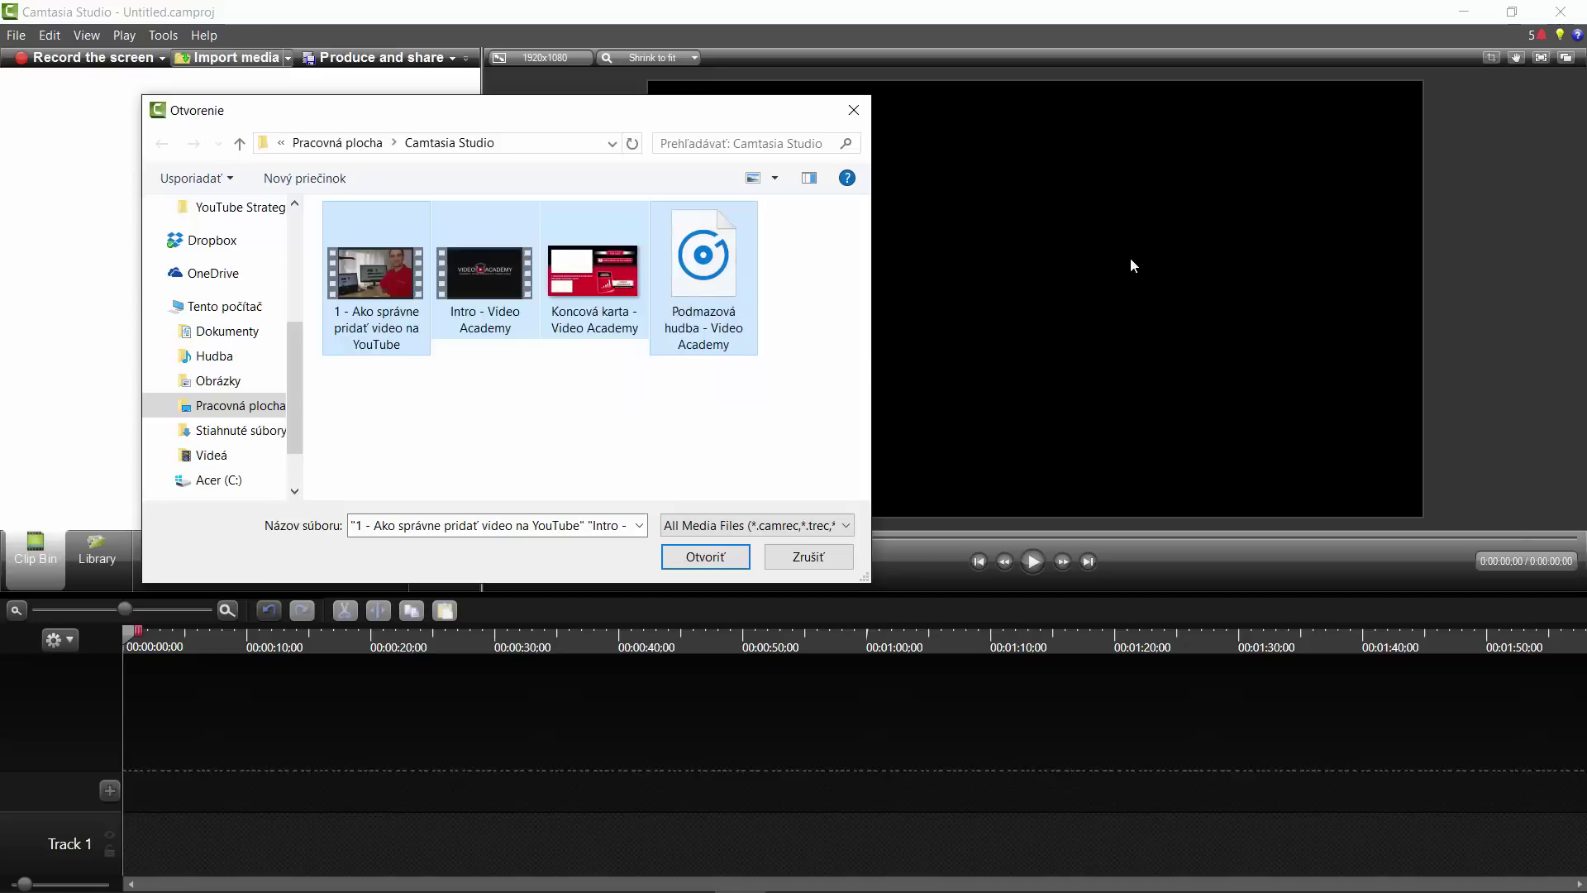
left_click(701, 558)
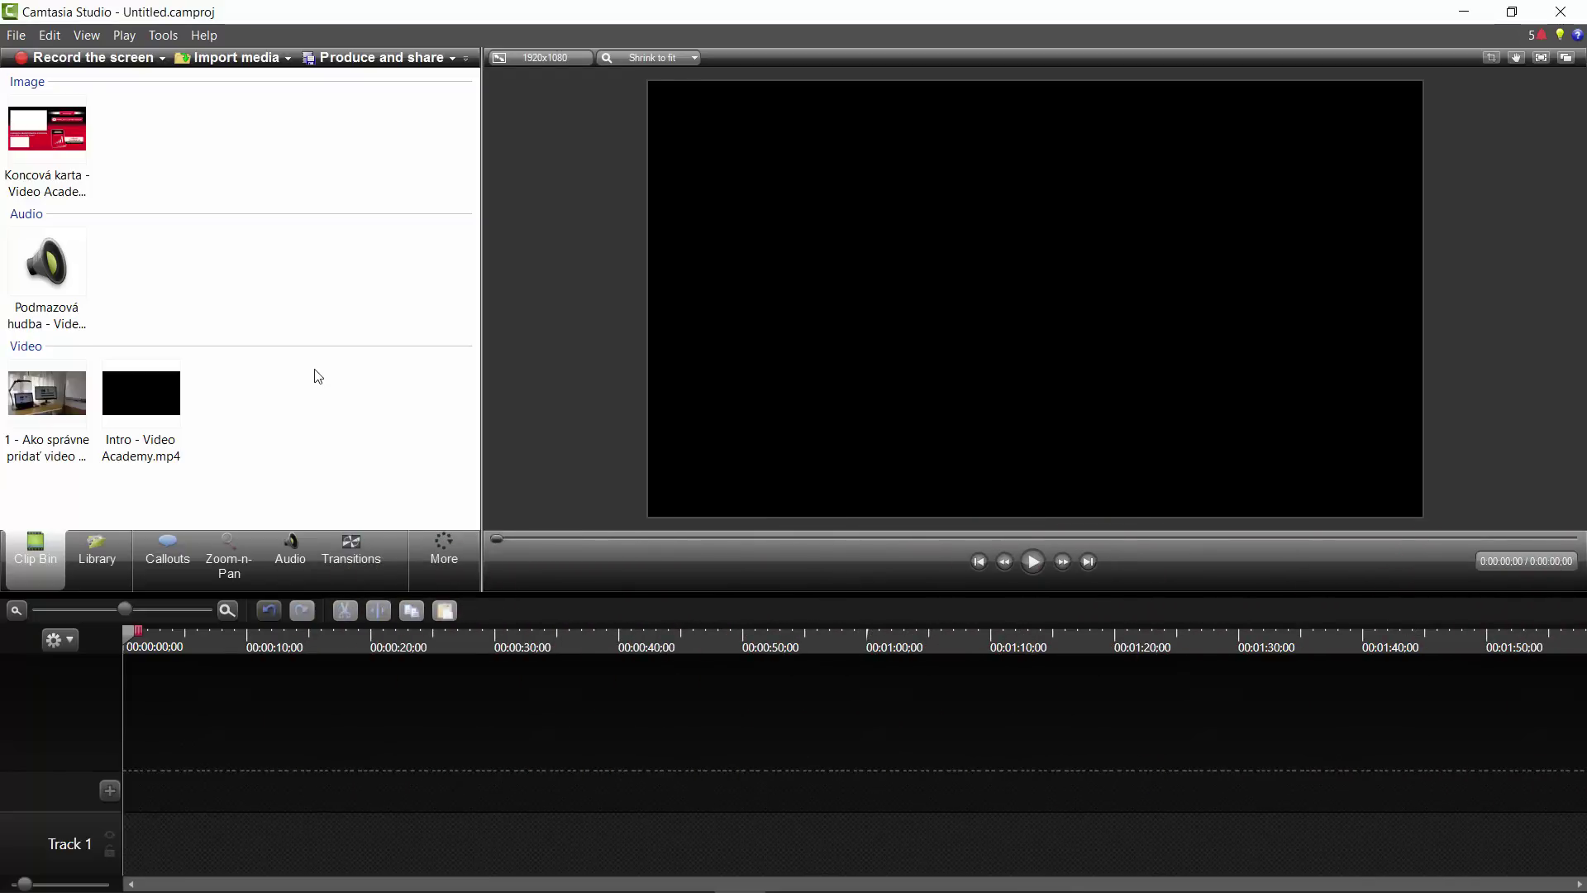
Place "1 - Ako správne pridať video na YouTube.mp4" at the start of Track 1, followed directly by "Intro - Video Academy.mp4"
left_click_drag(76, 398, 567, 843)
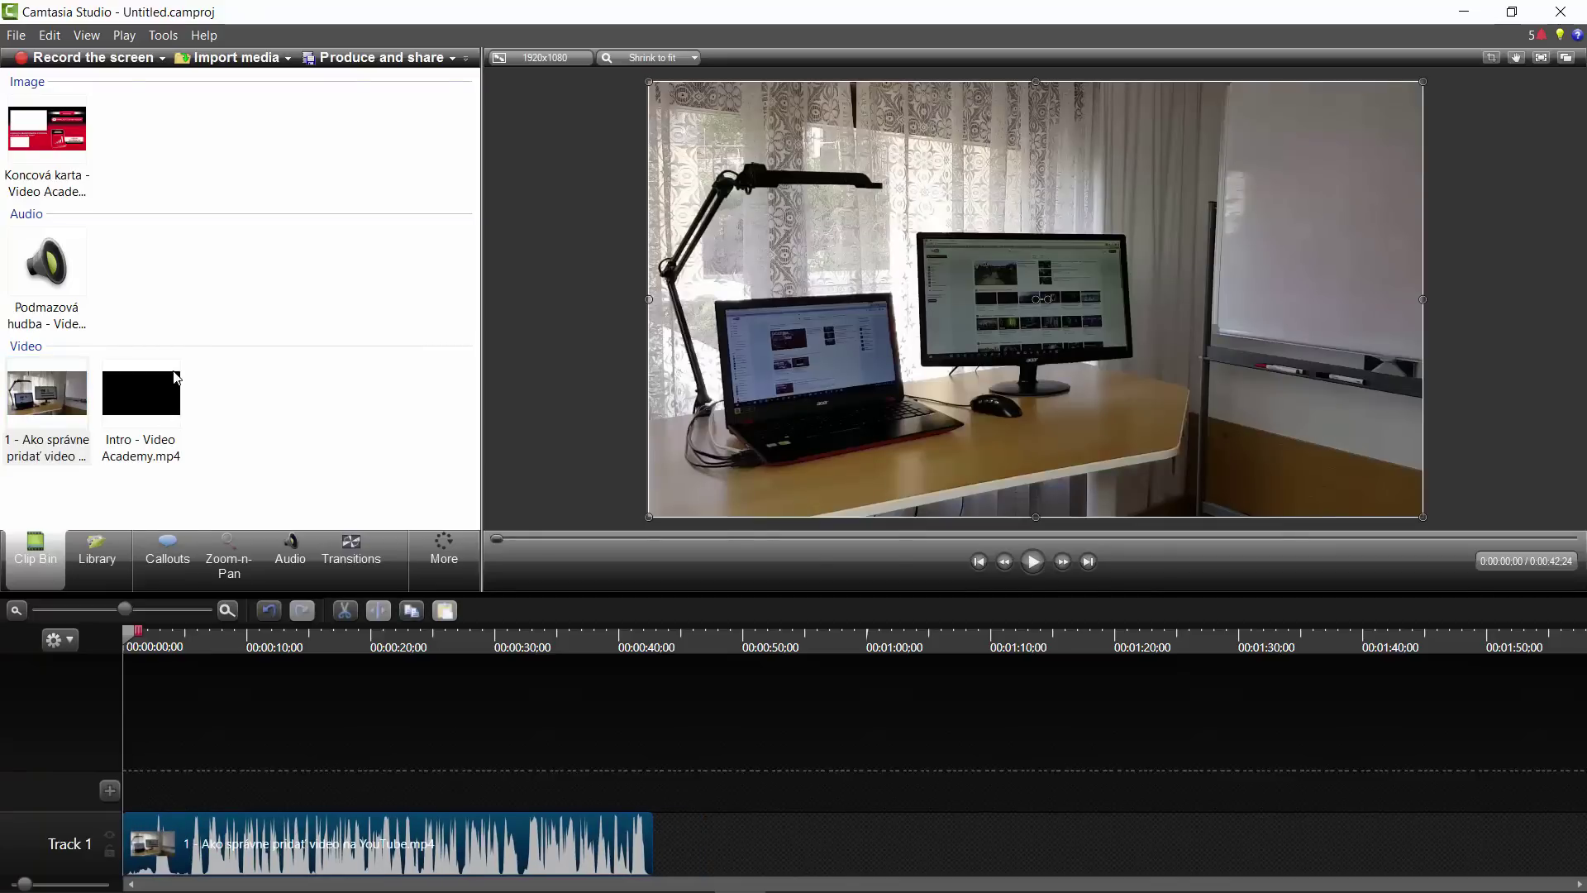
left_click_drag(176, 377, 716, 832)
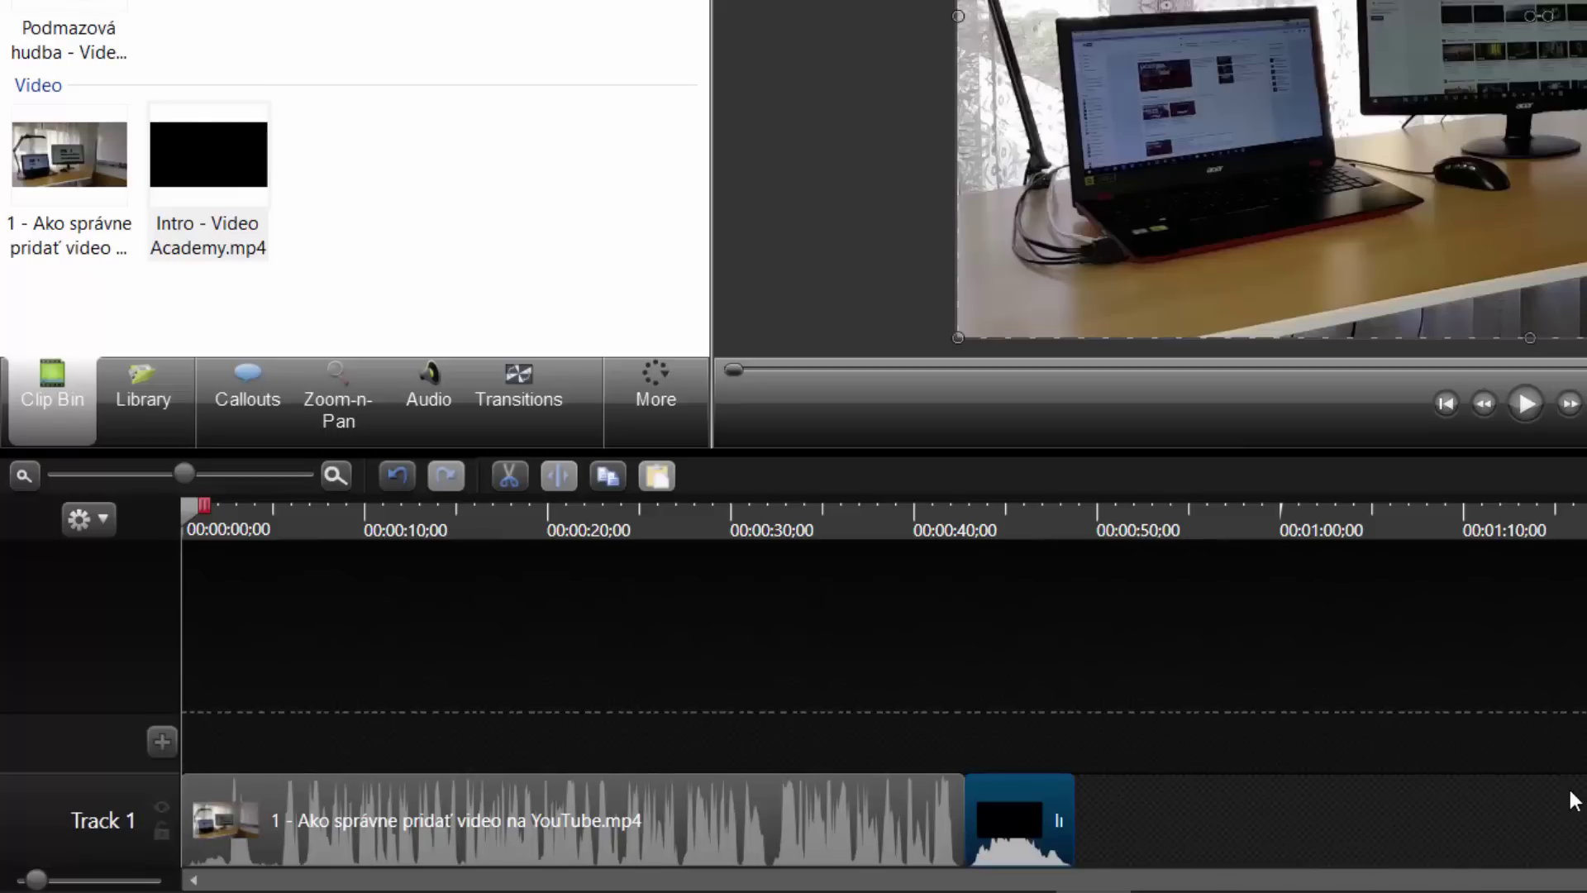
Rearrange Track 1 so the Intro clip comes first and the main video follows it
left_click_drag(998, 814, 165, 864)
left_click_drag(865, 822, 333, 835)
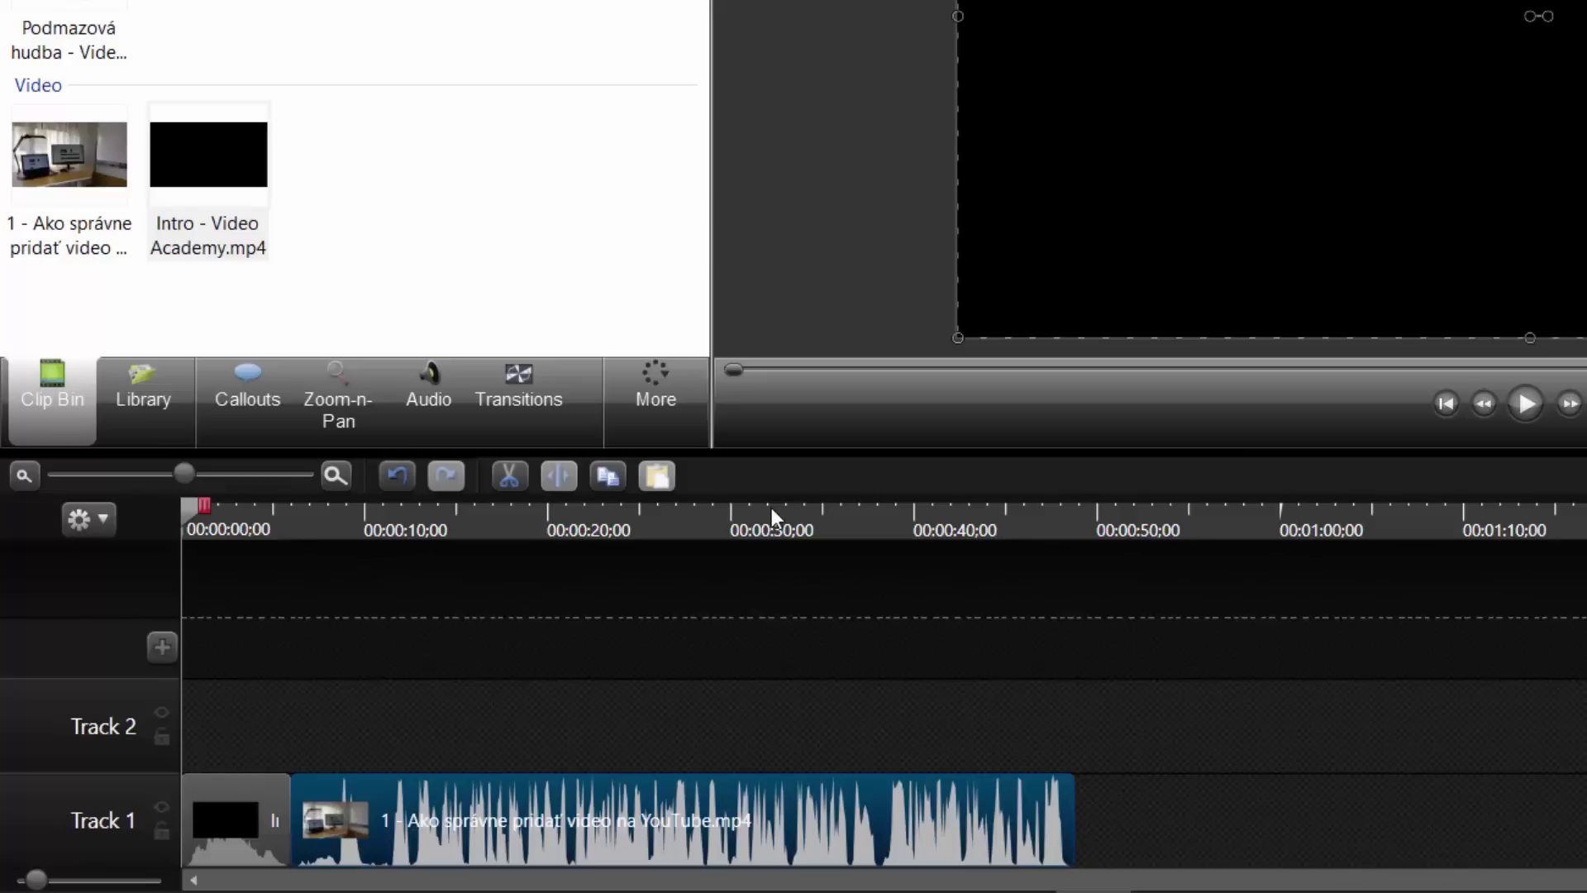
key("space")
Move the Intro clip to Track 2, then return it to Track 1 directly behind the main video at the timeline start
left_click_drag(241, 830, 473, 707)
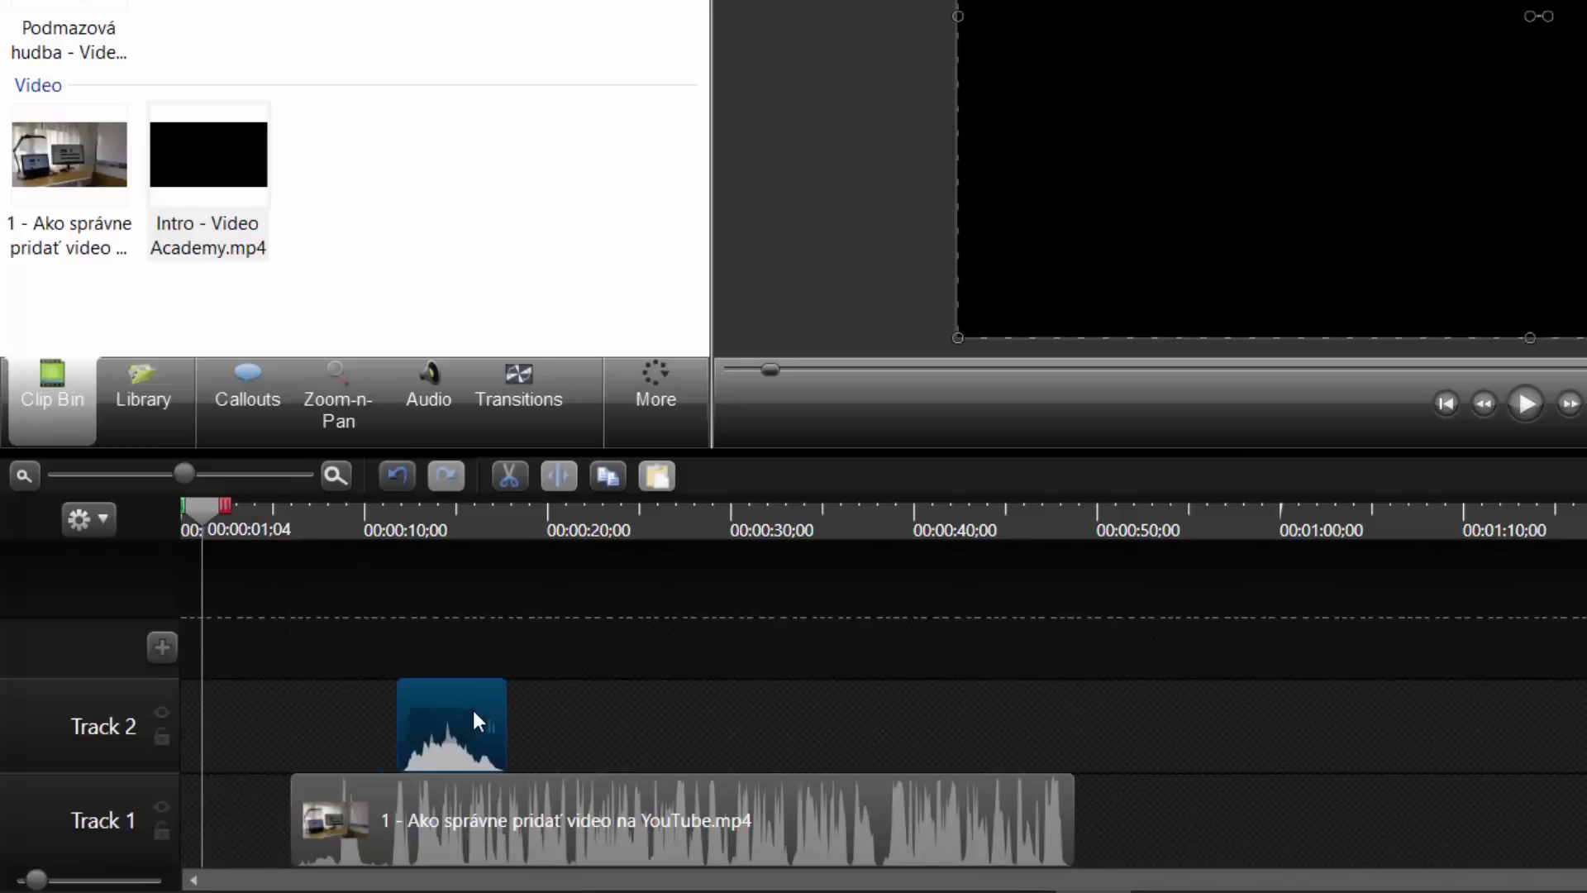
left_click_drag(450, 832, 340, 832)
left_click_drag(488, 727, 1035, 843)
key("ctrl+Home")
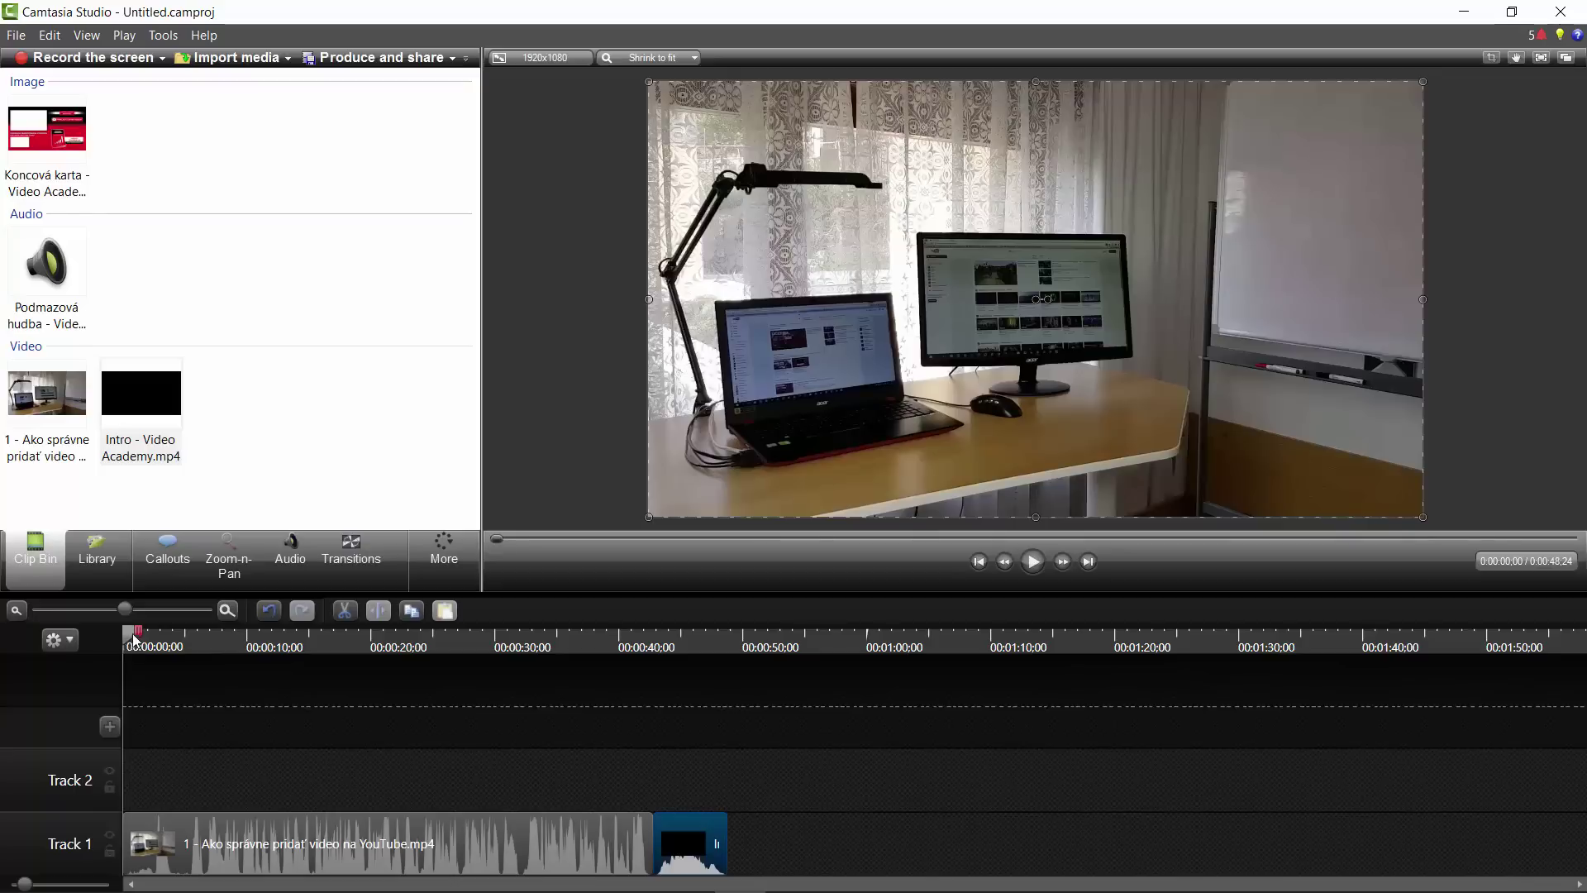
Preview the opening of the main video by scrubbing to about 6 seconds and playing it from the start
left_click_drag(135, 634, 198, 634)
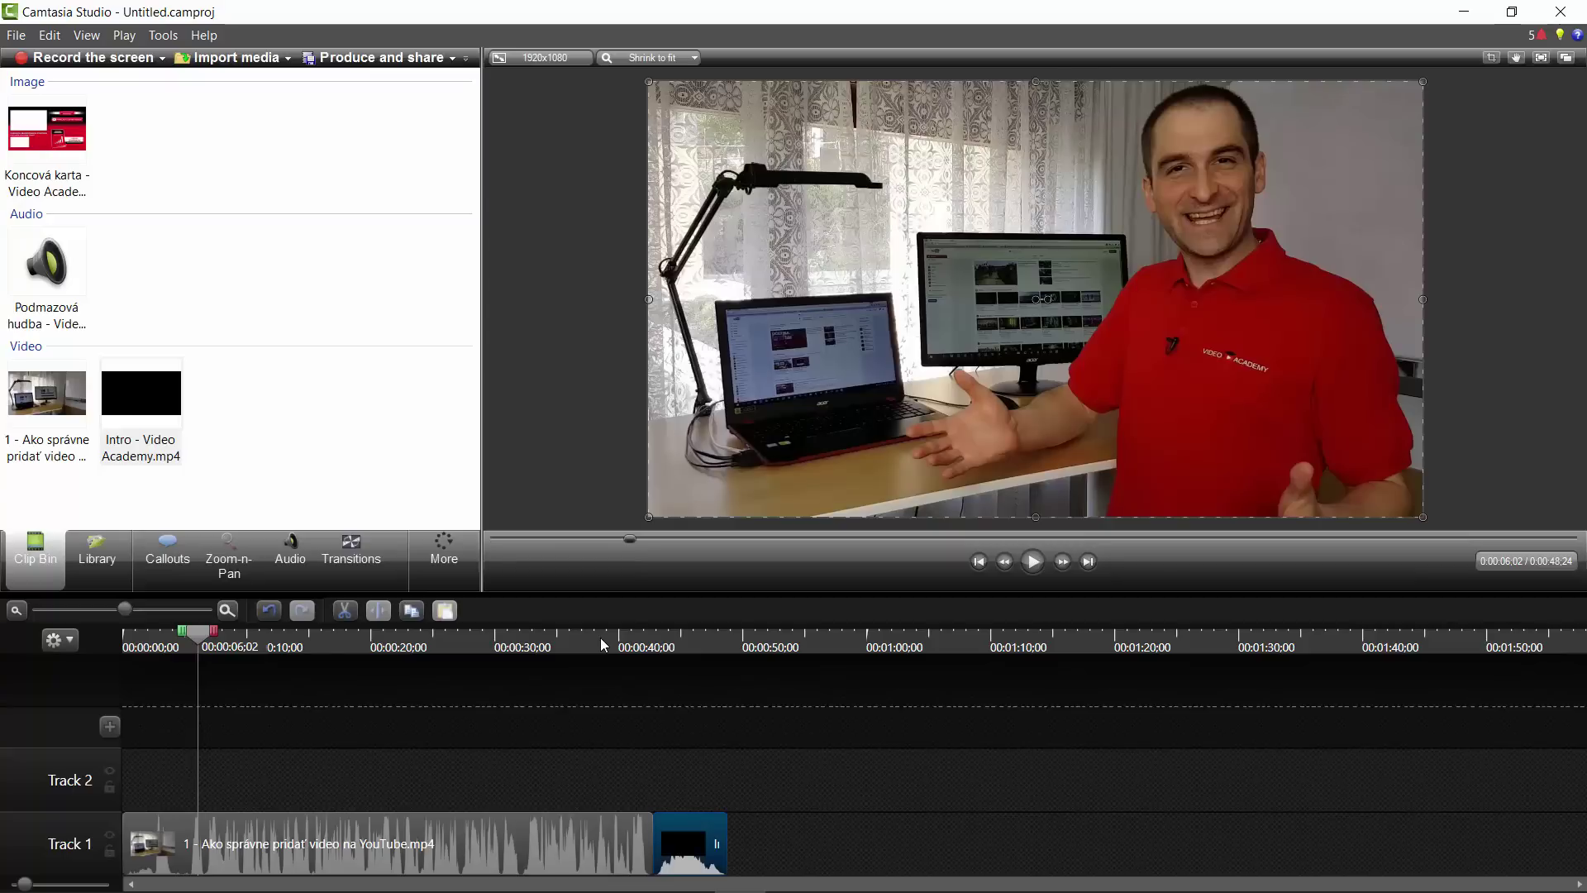
key("ctrl+Home")
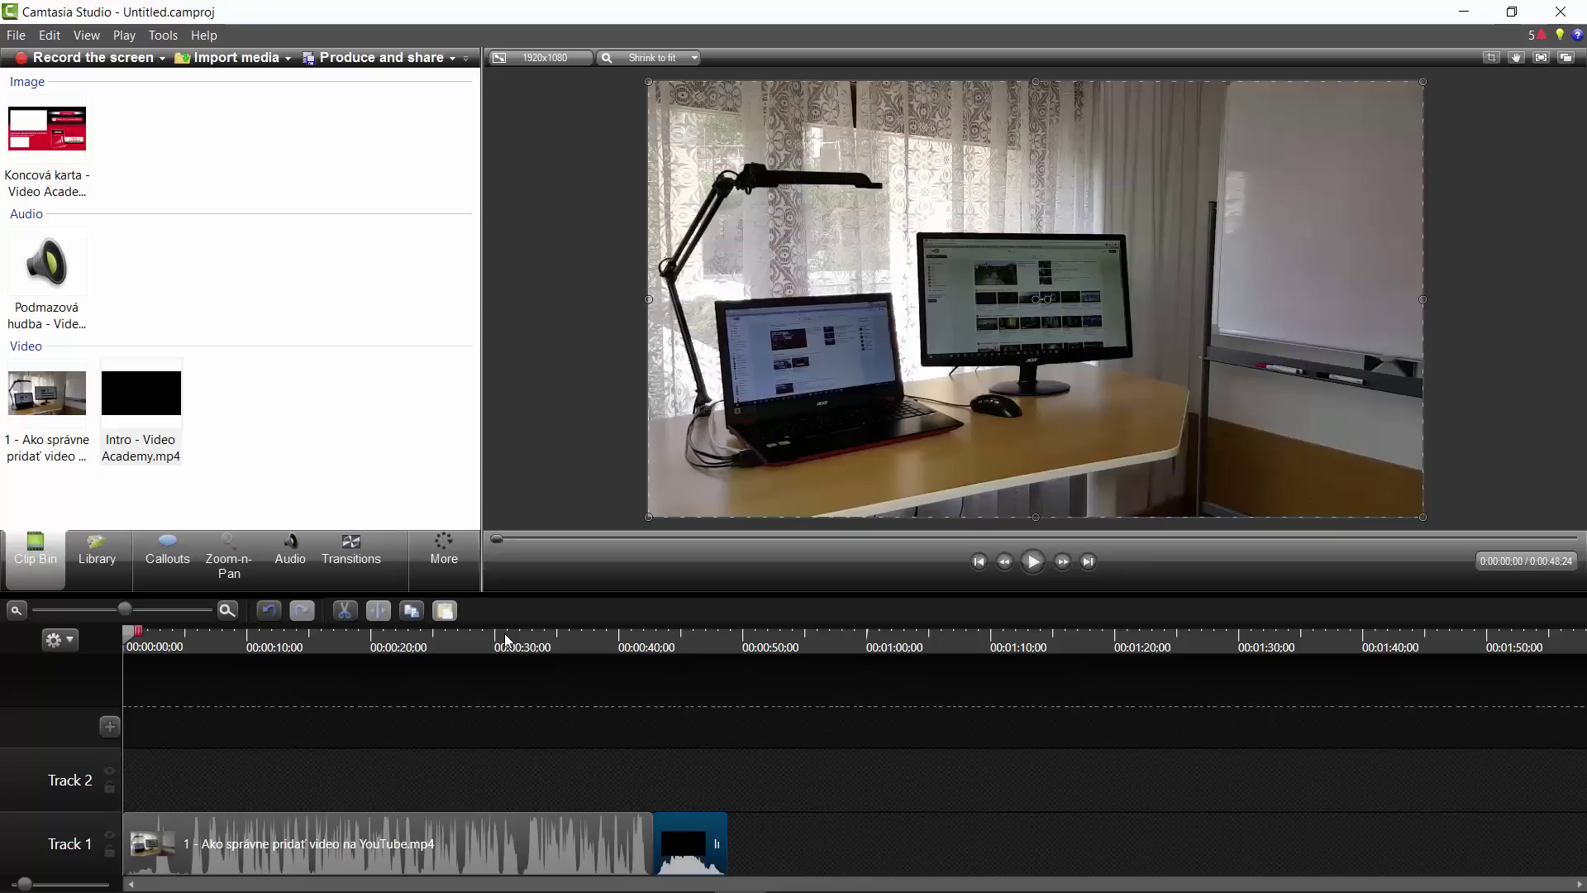
left_click(1033, 562)
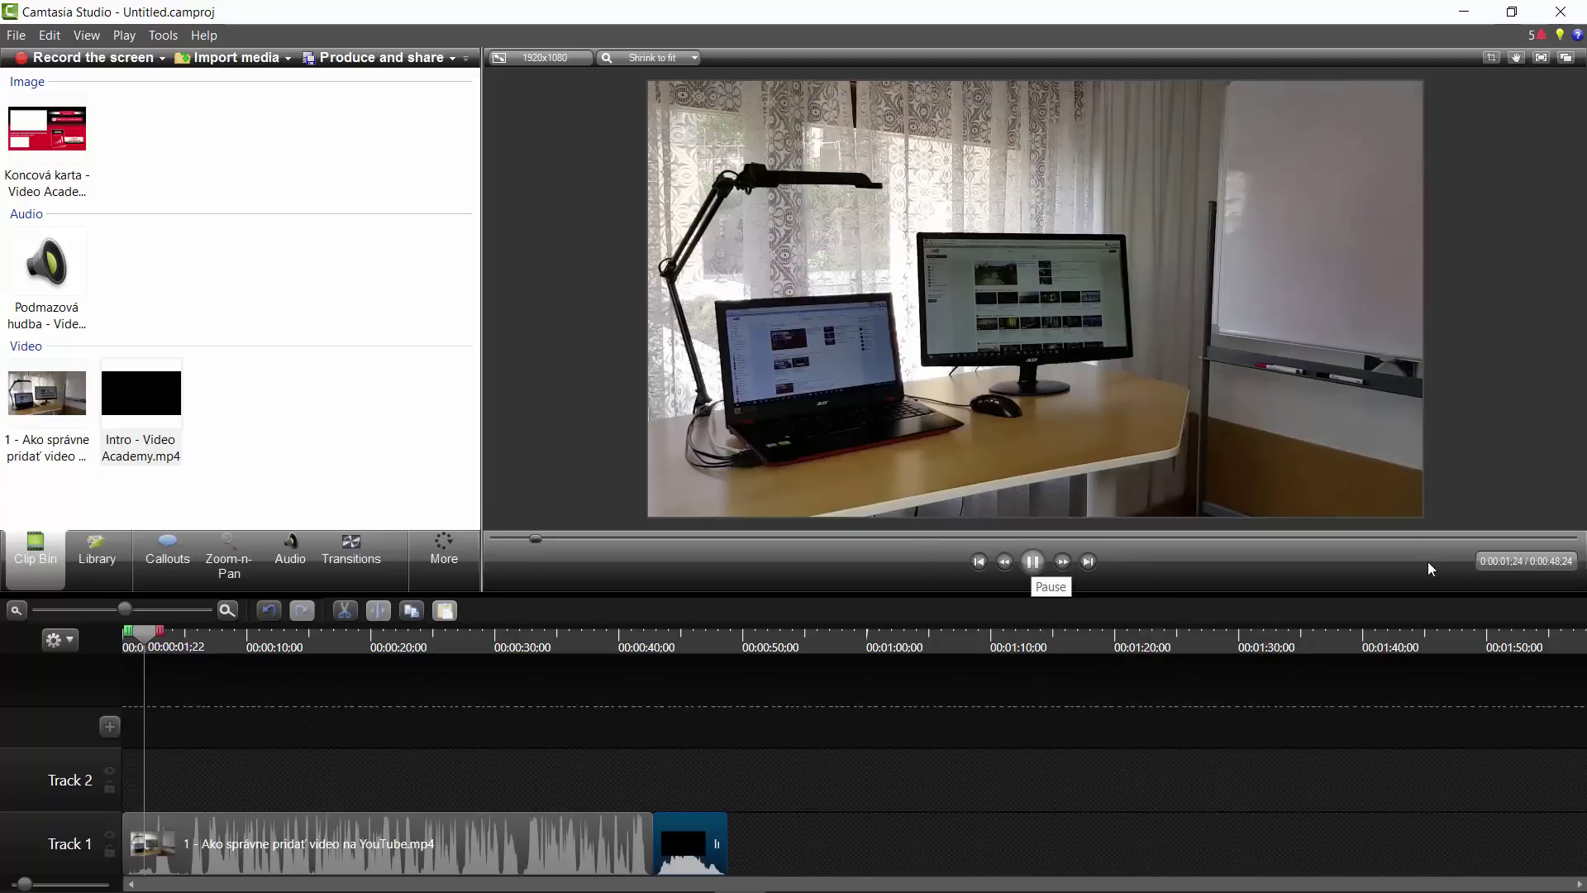
left_click(1032, 562)
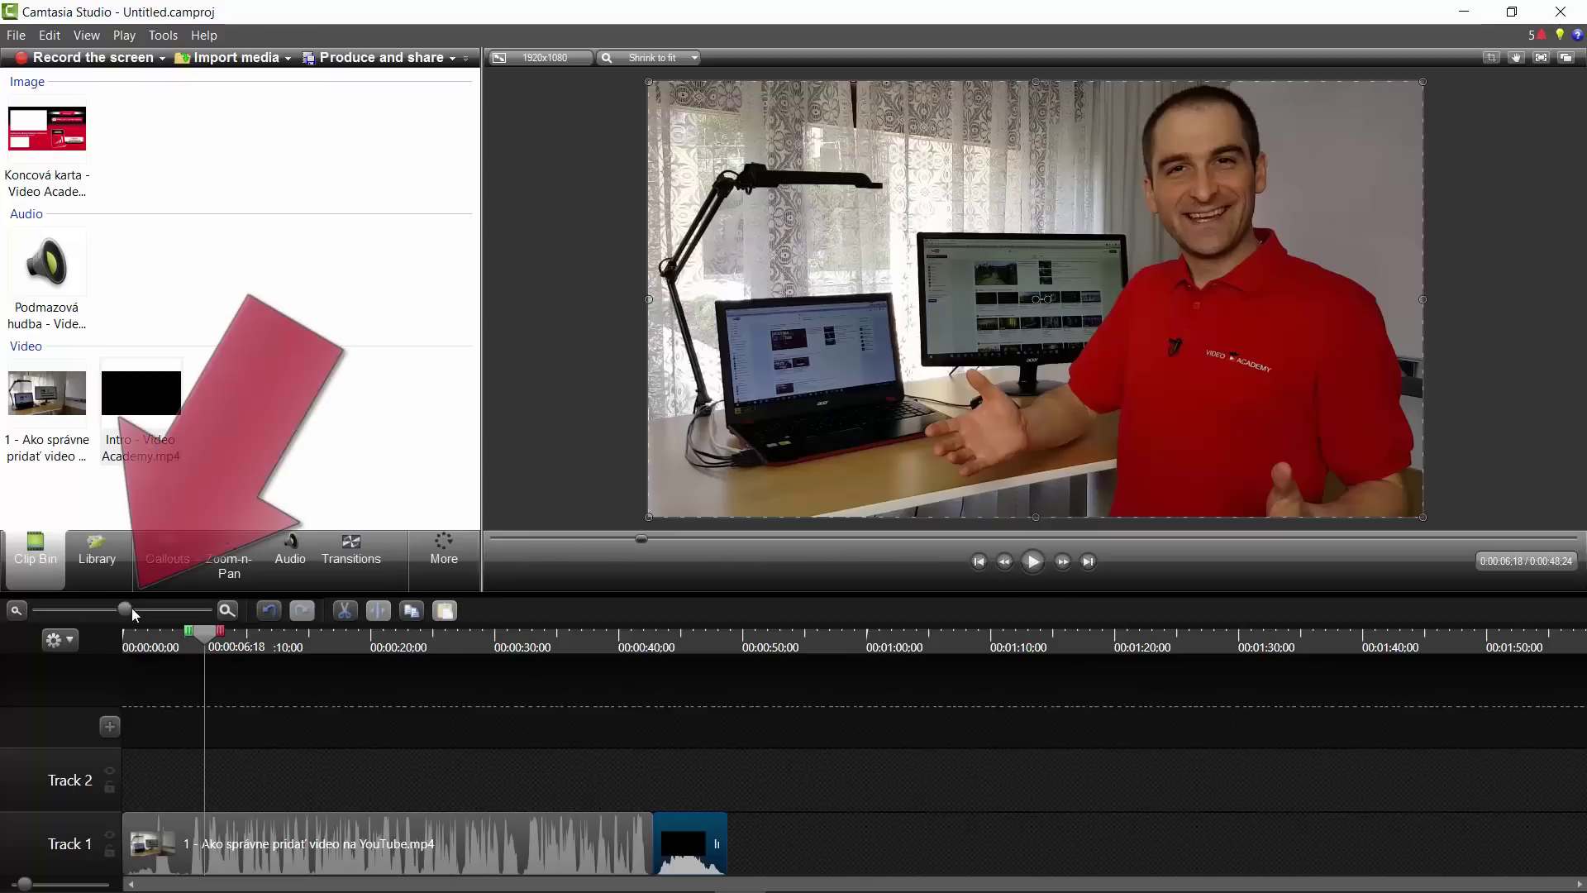
Cut the opening stretch from 0 to 00:00:05;14 out of the main video and play back the new beginning
left_click_drag(131, 608, 145, 613)
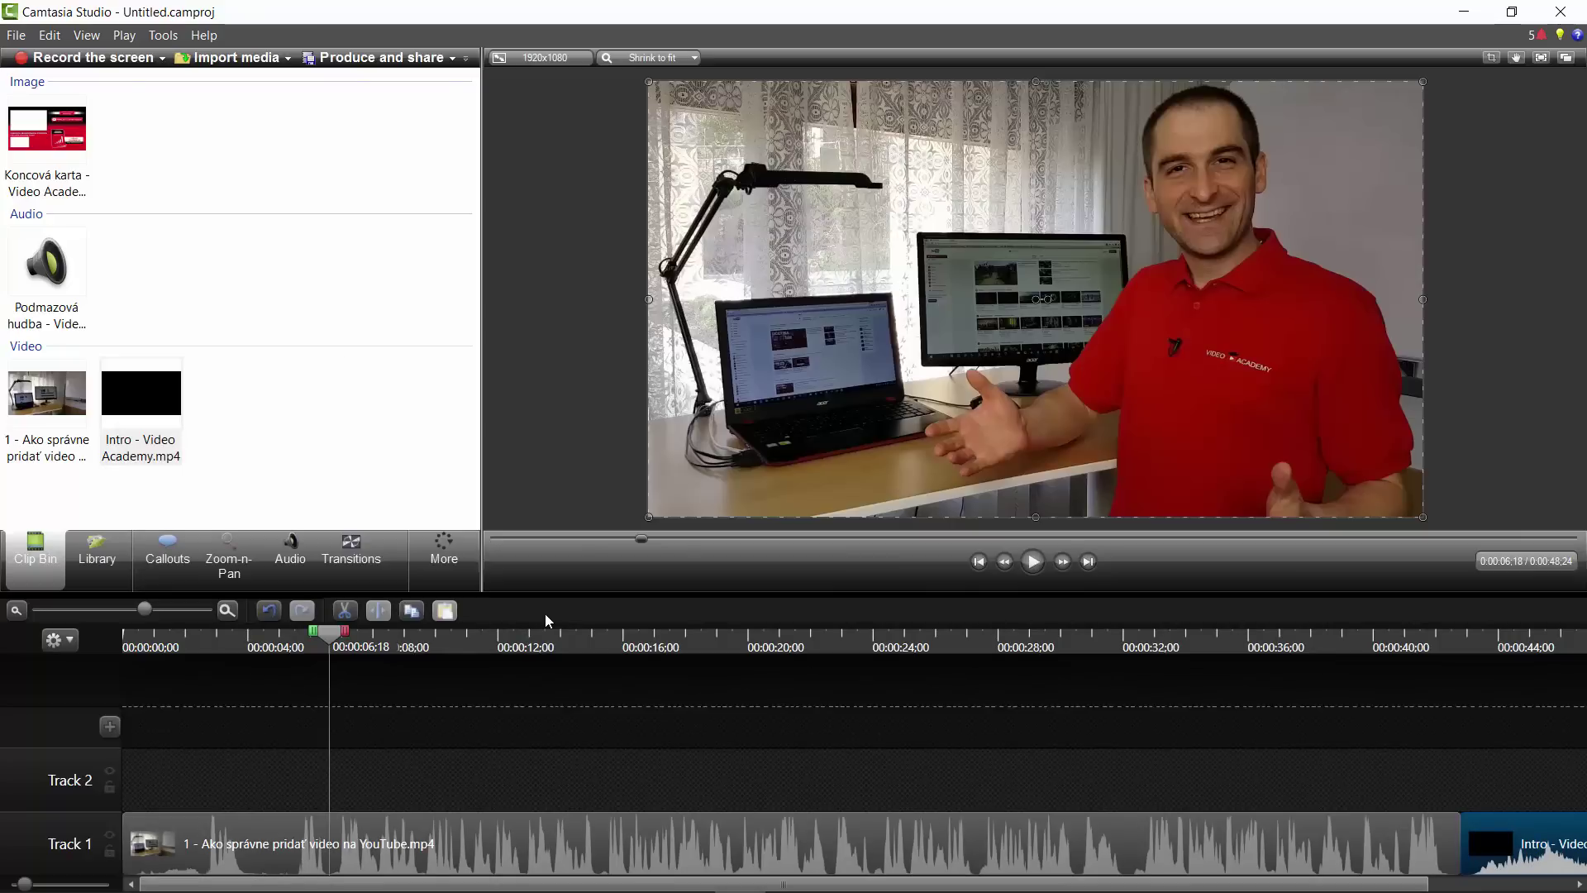
left_click_drag(329, 632, 294, 631)
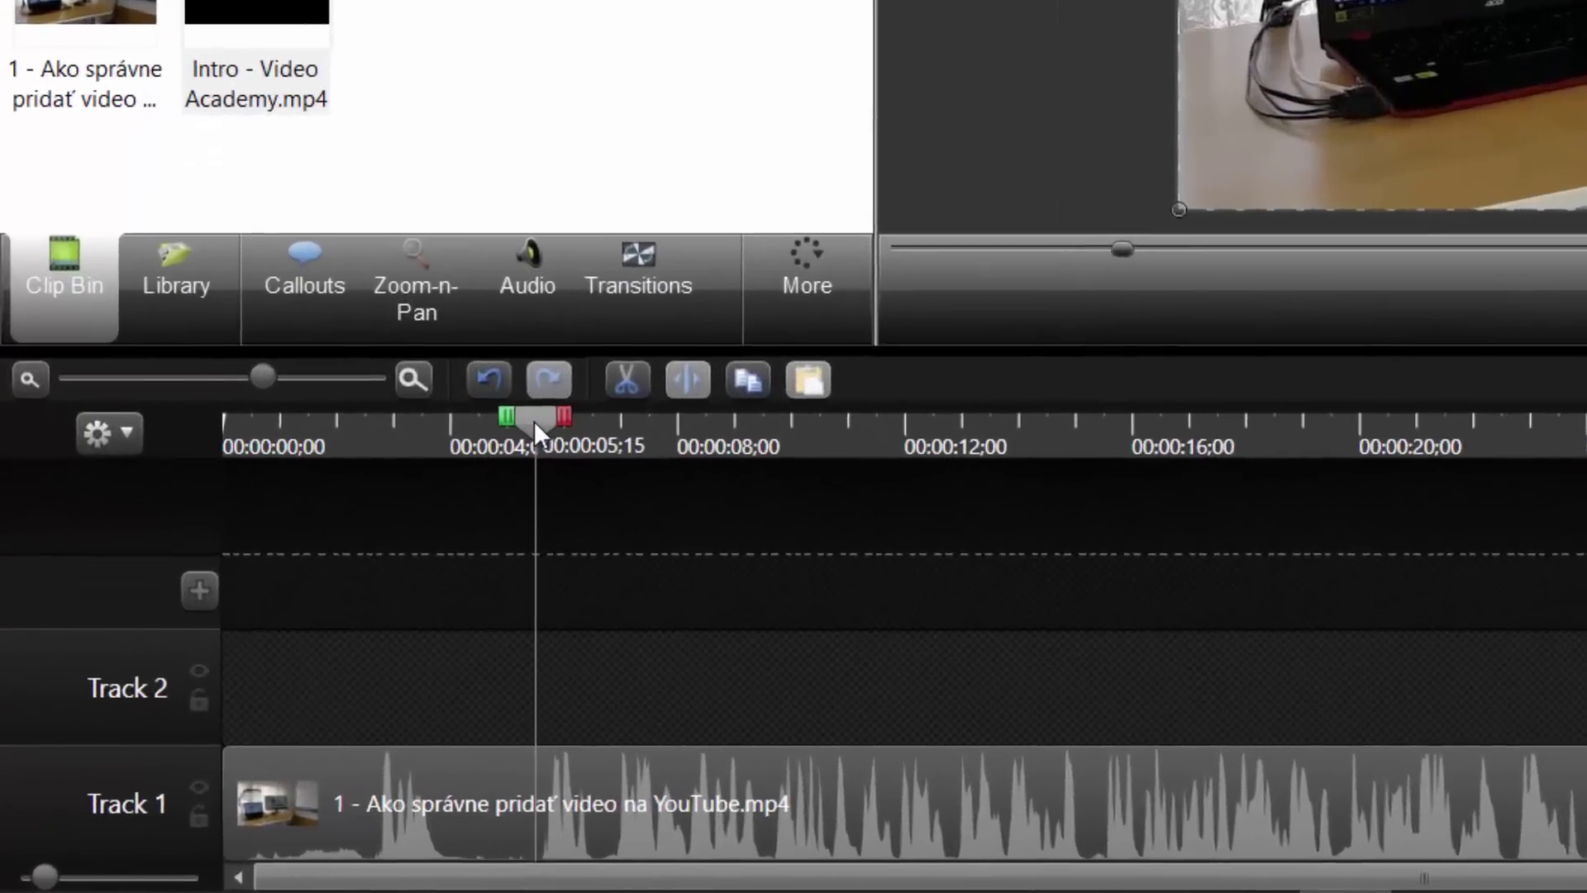
left_click_drag(534, 419, 534, 419)
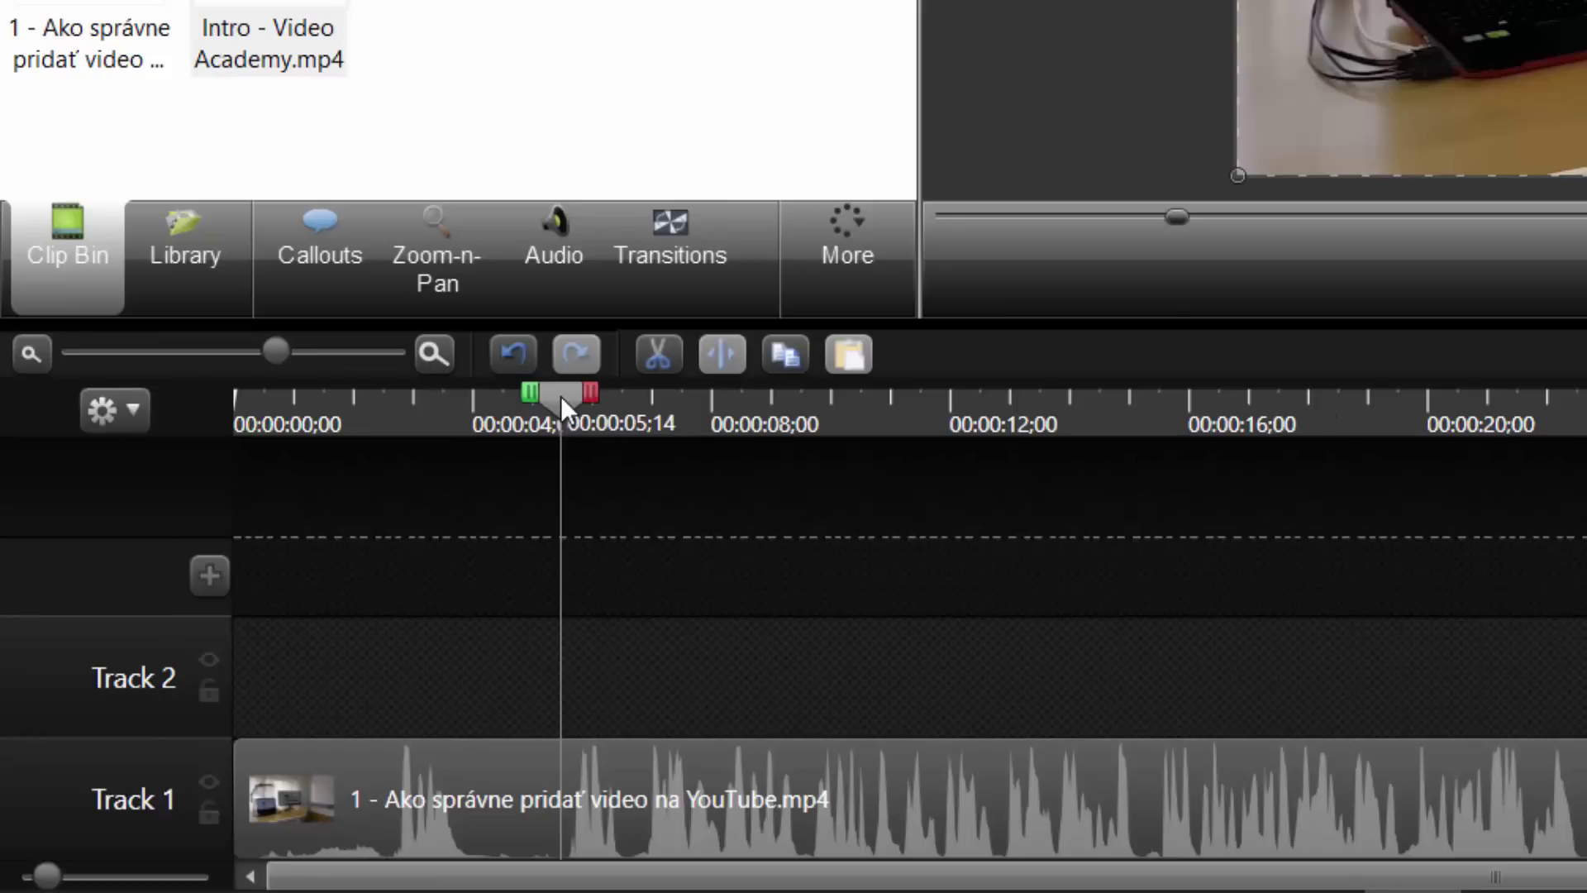
key("s")
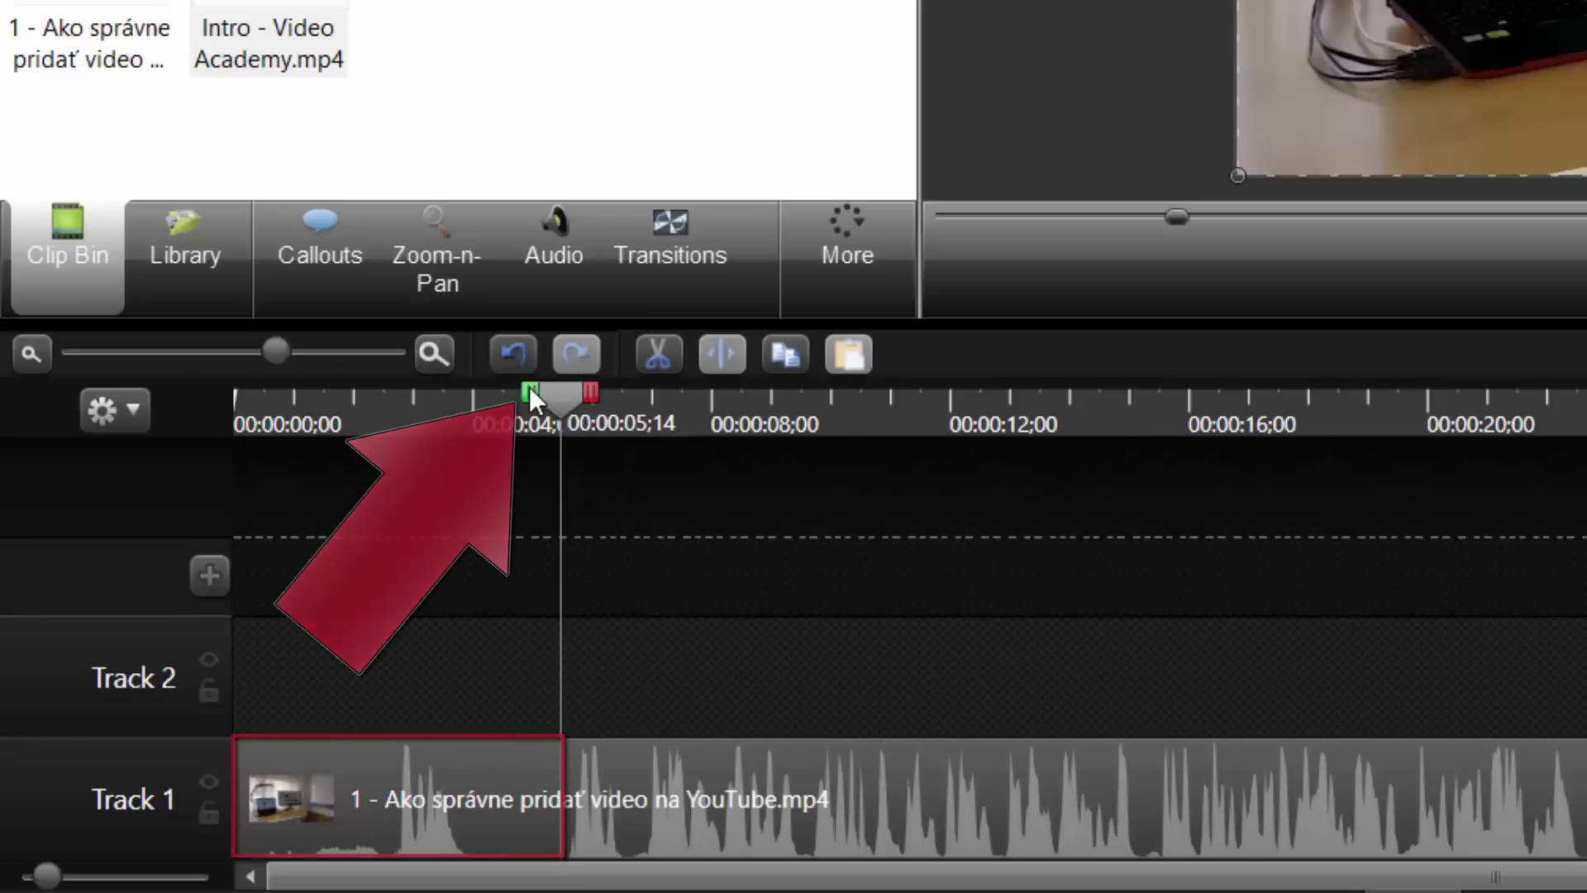
left_click_drag(529, 385, 147, 378)
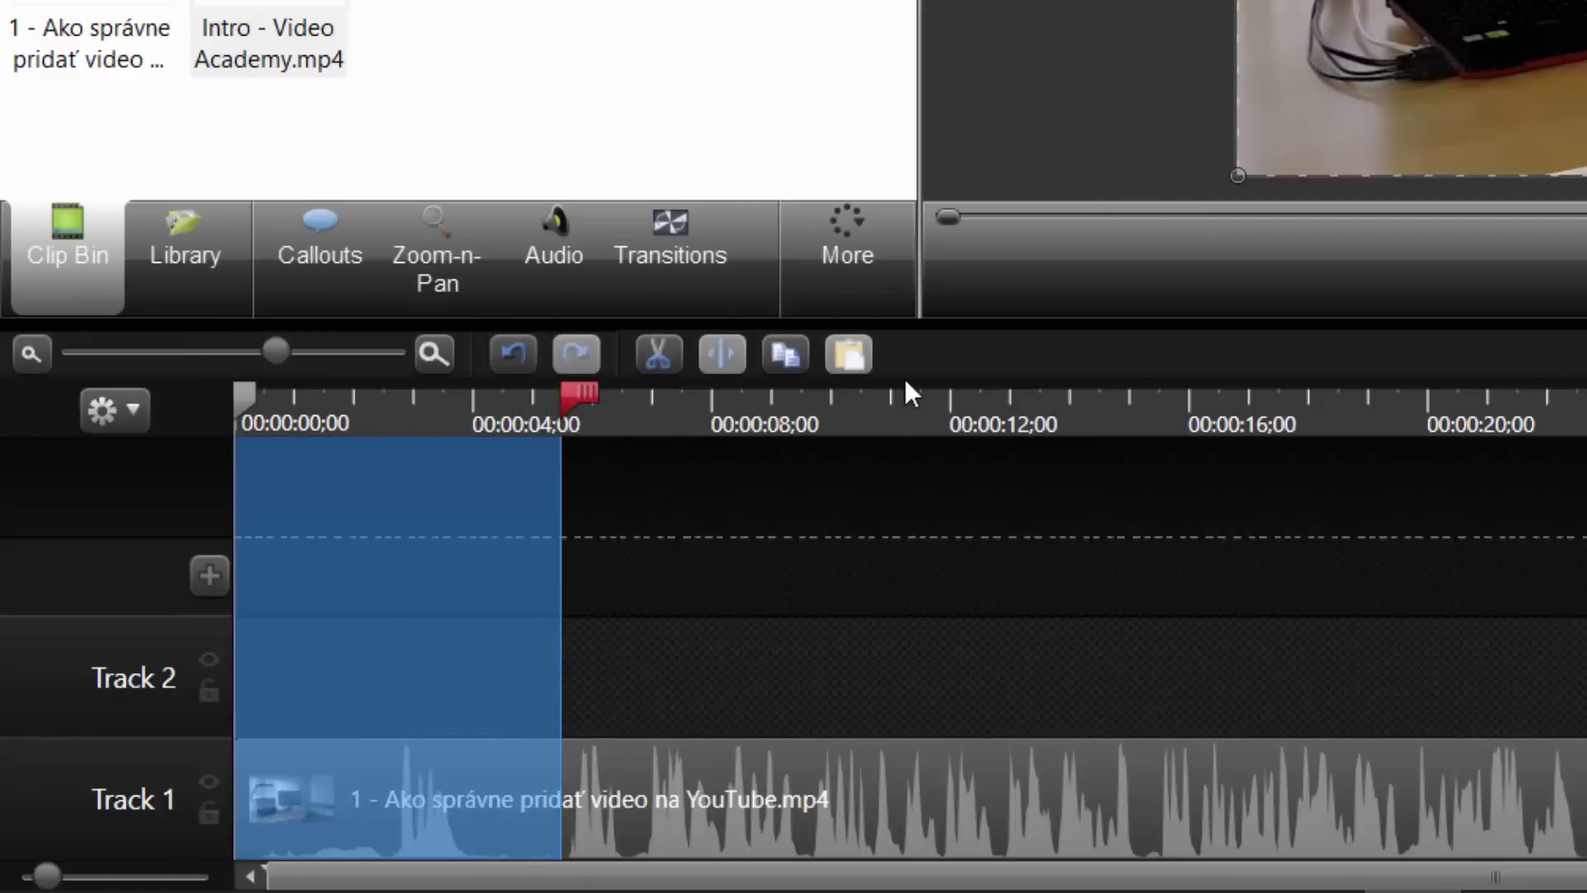
left_click(658, 354)
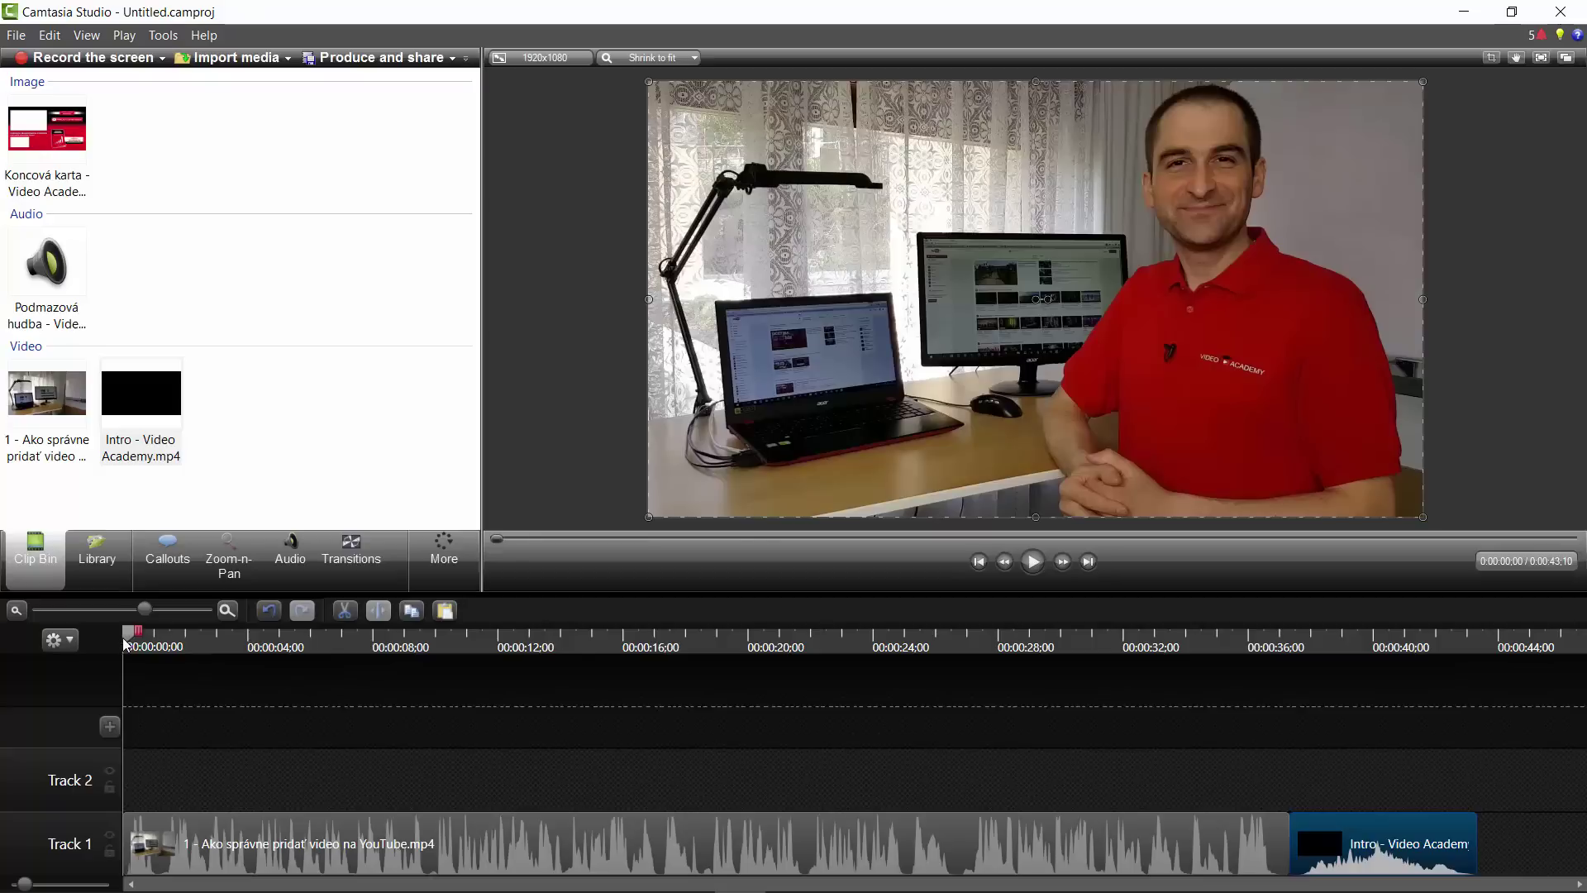
left_click(1030, 571)
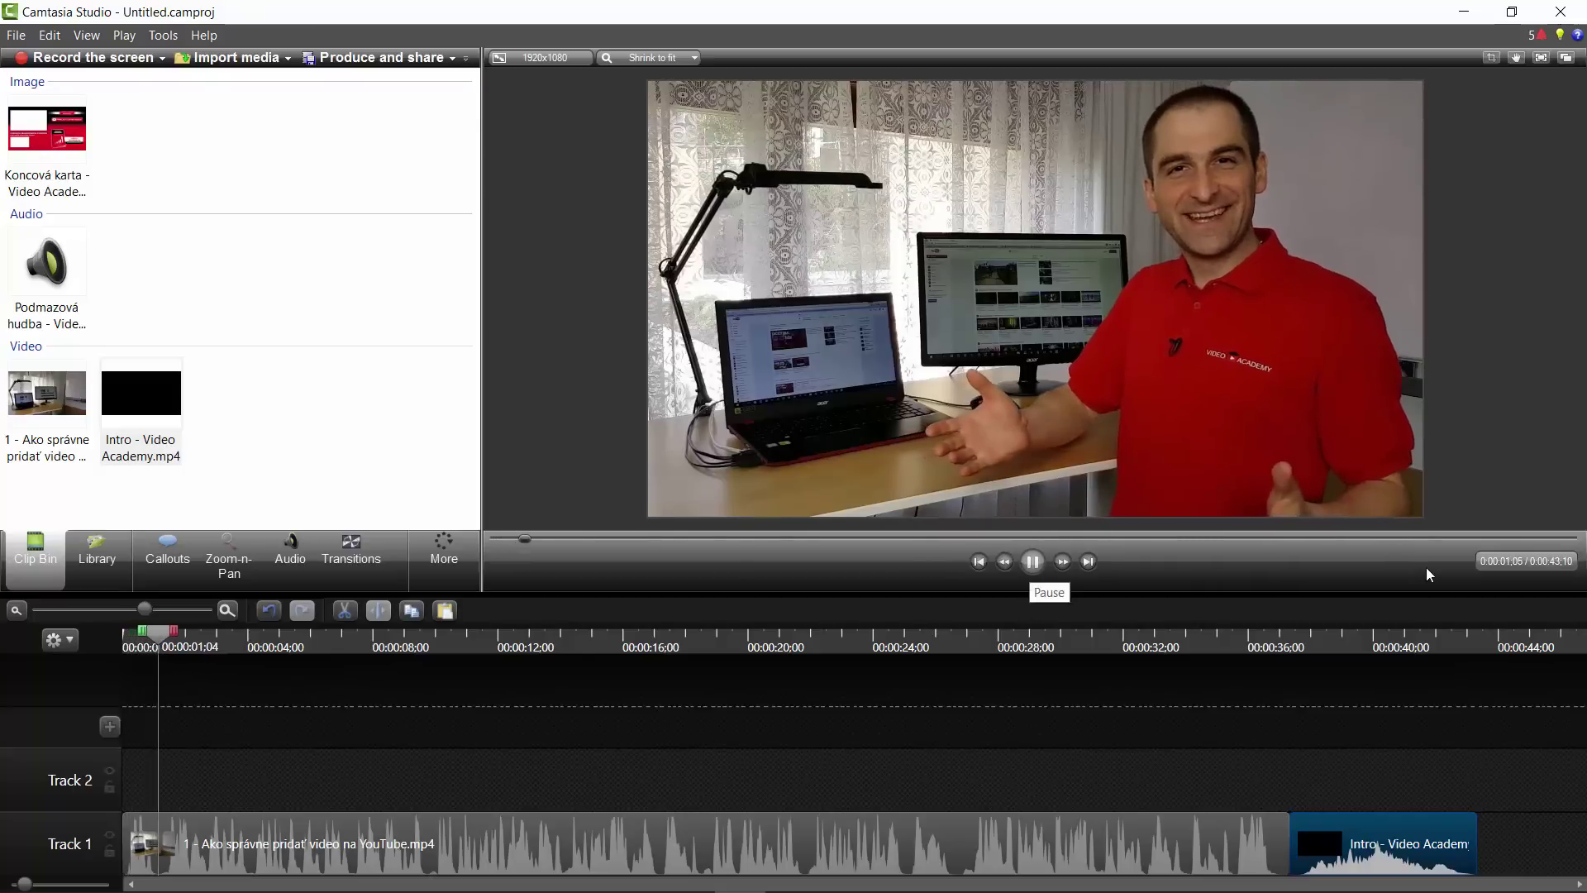
key("space")
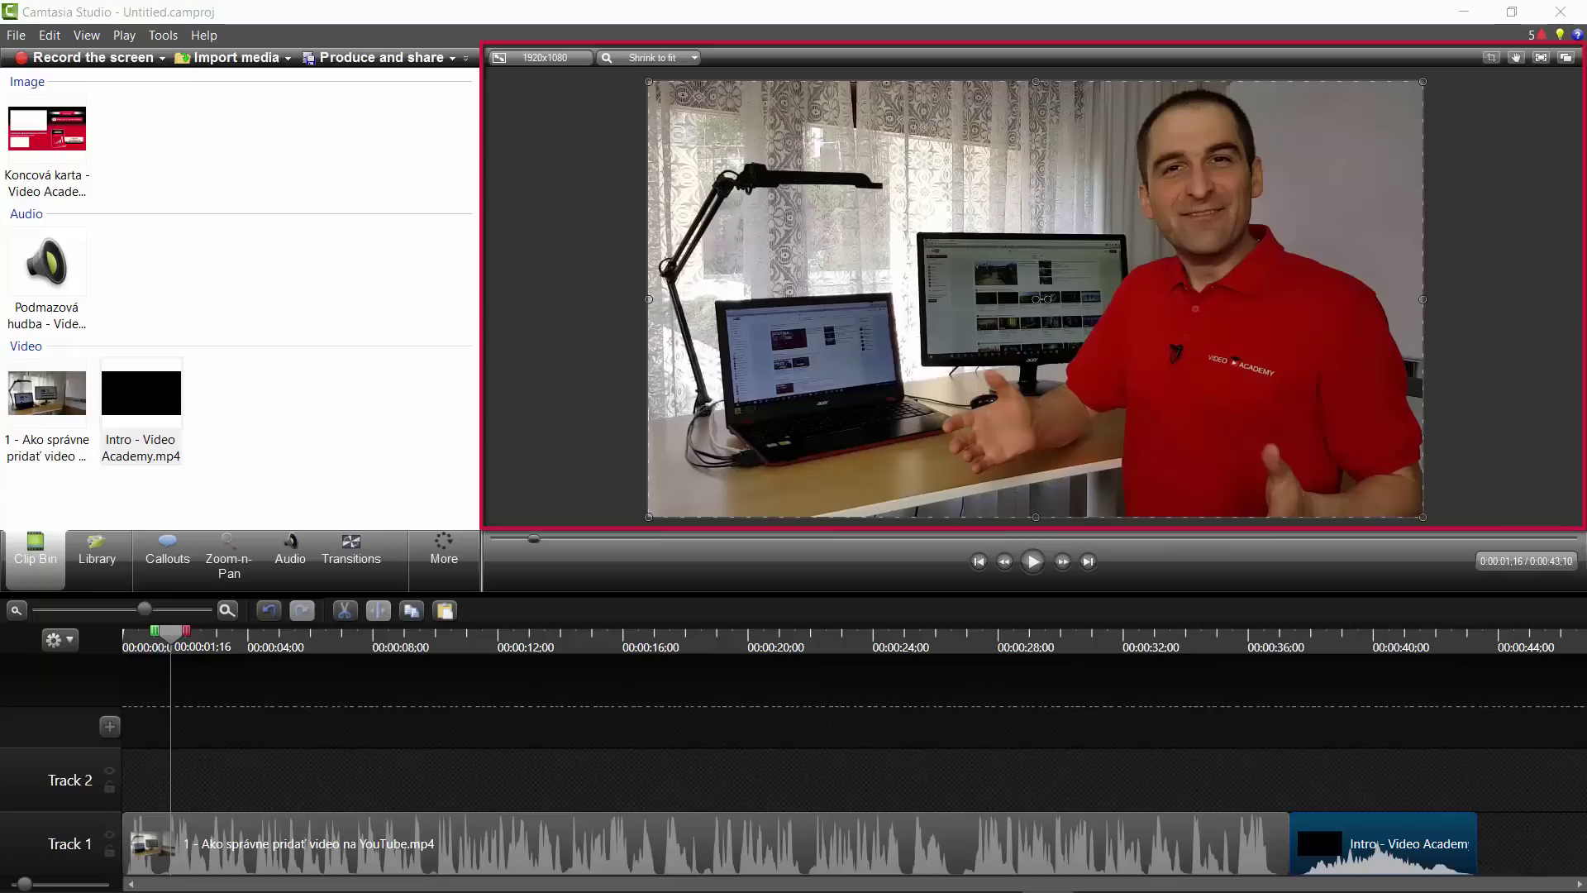
Add a blue arrow callout from Shapes with Text at 00:00:01;10 on the timeline
left_click(165, 635)
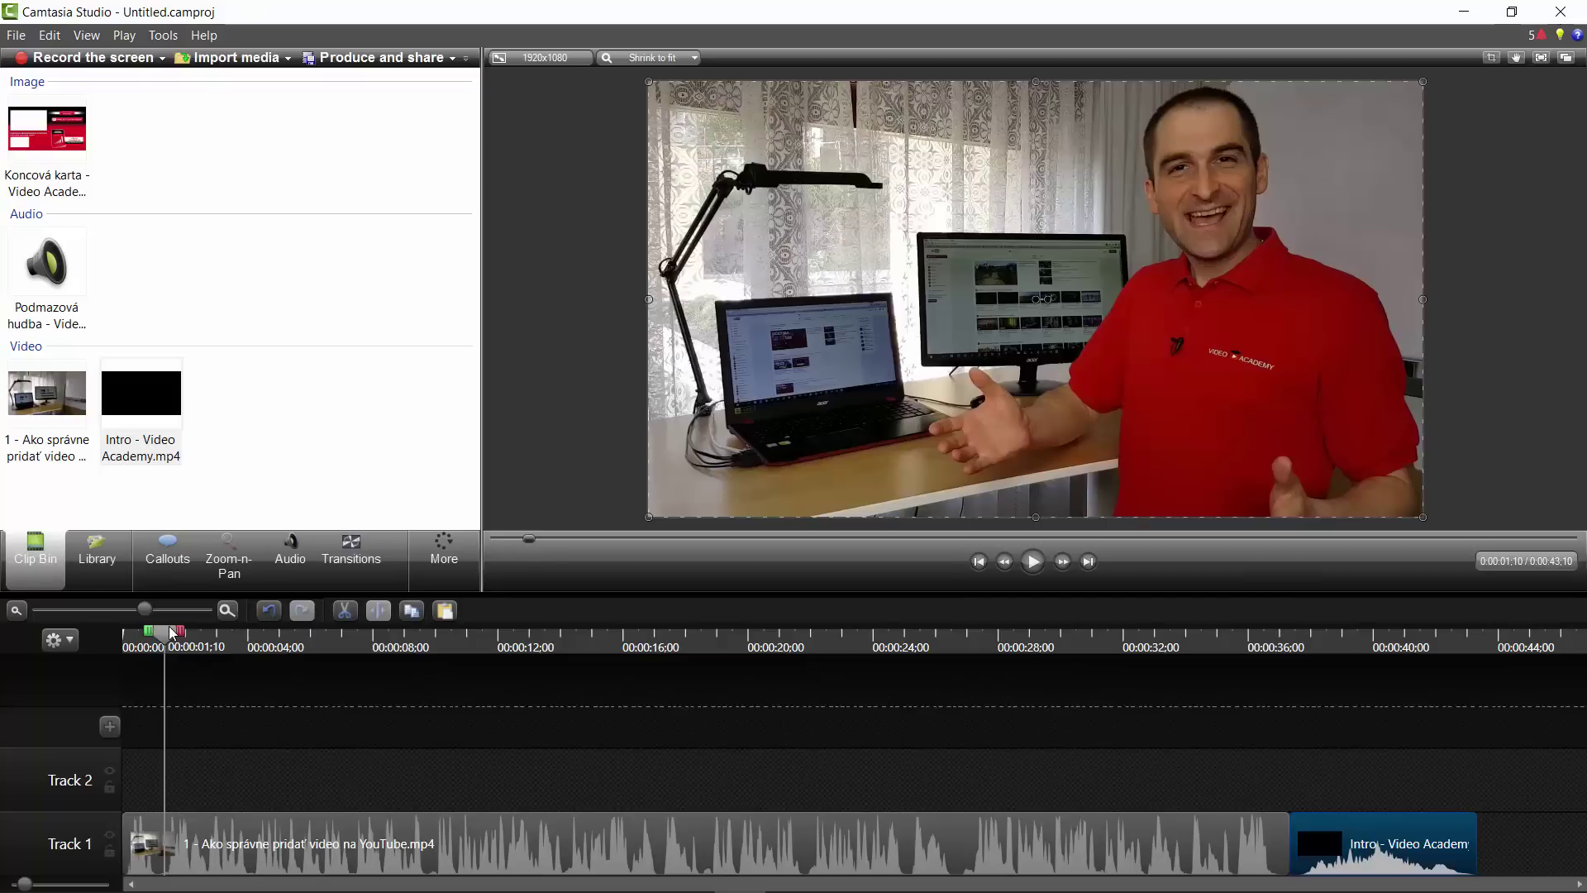
left_click(167, 552)
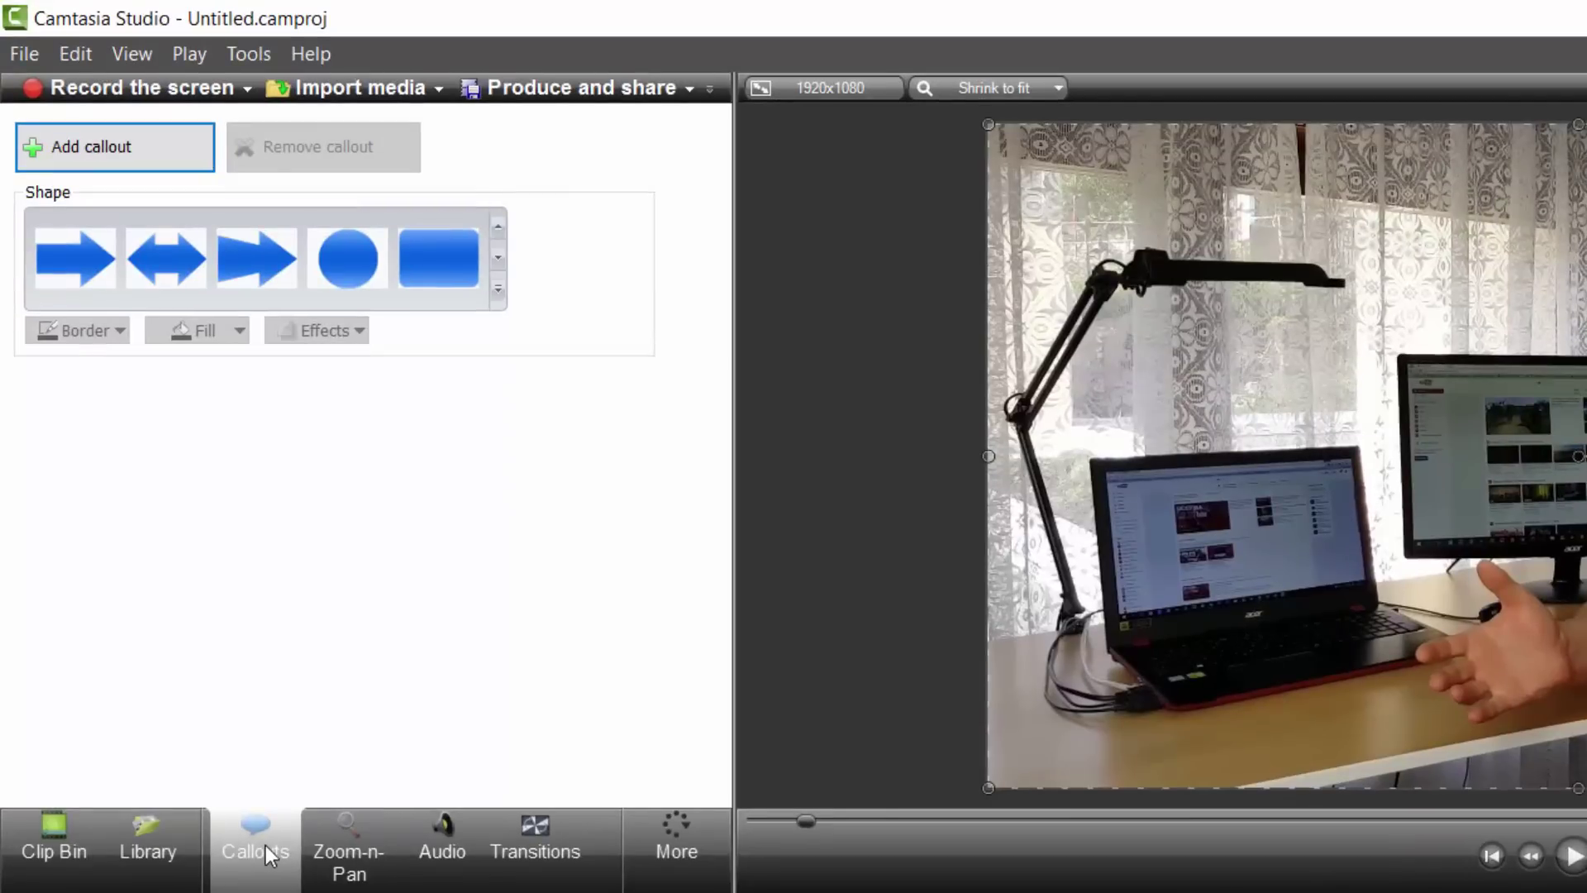
left_click(497, 289)
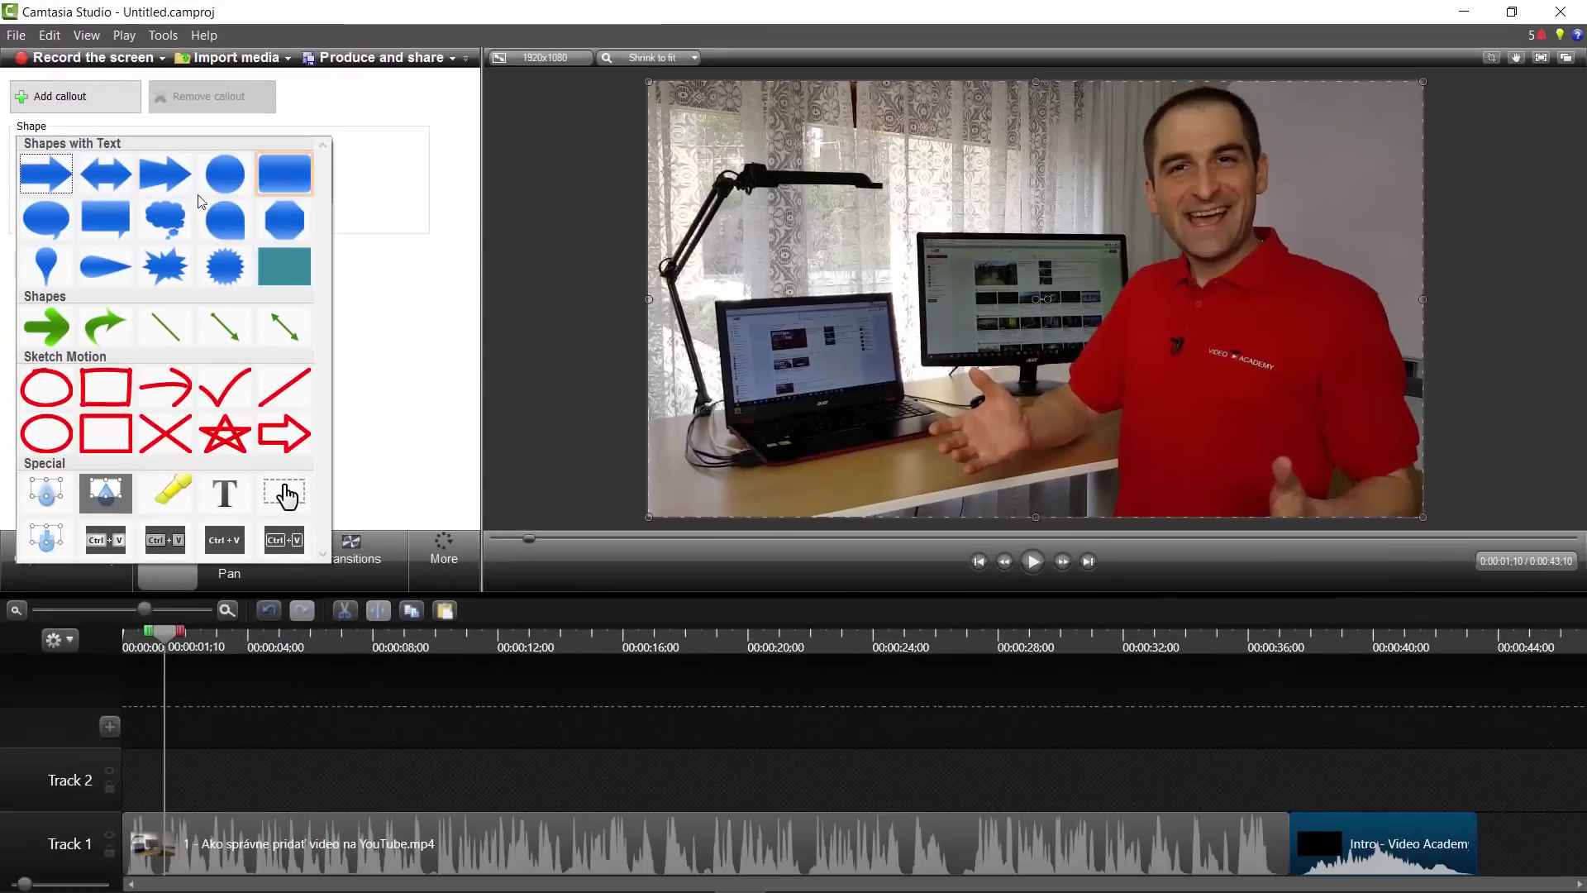
left_click(61, 177)
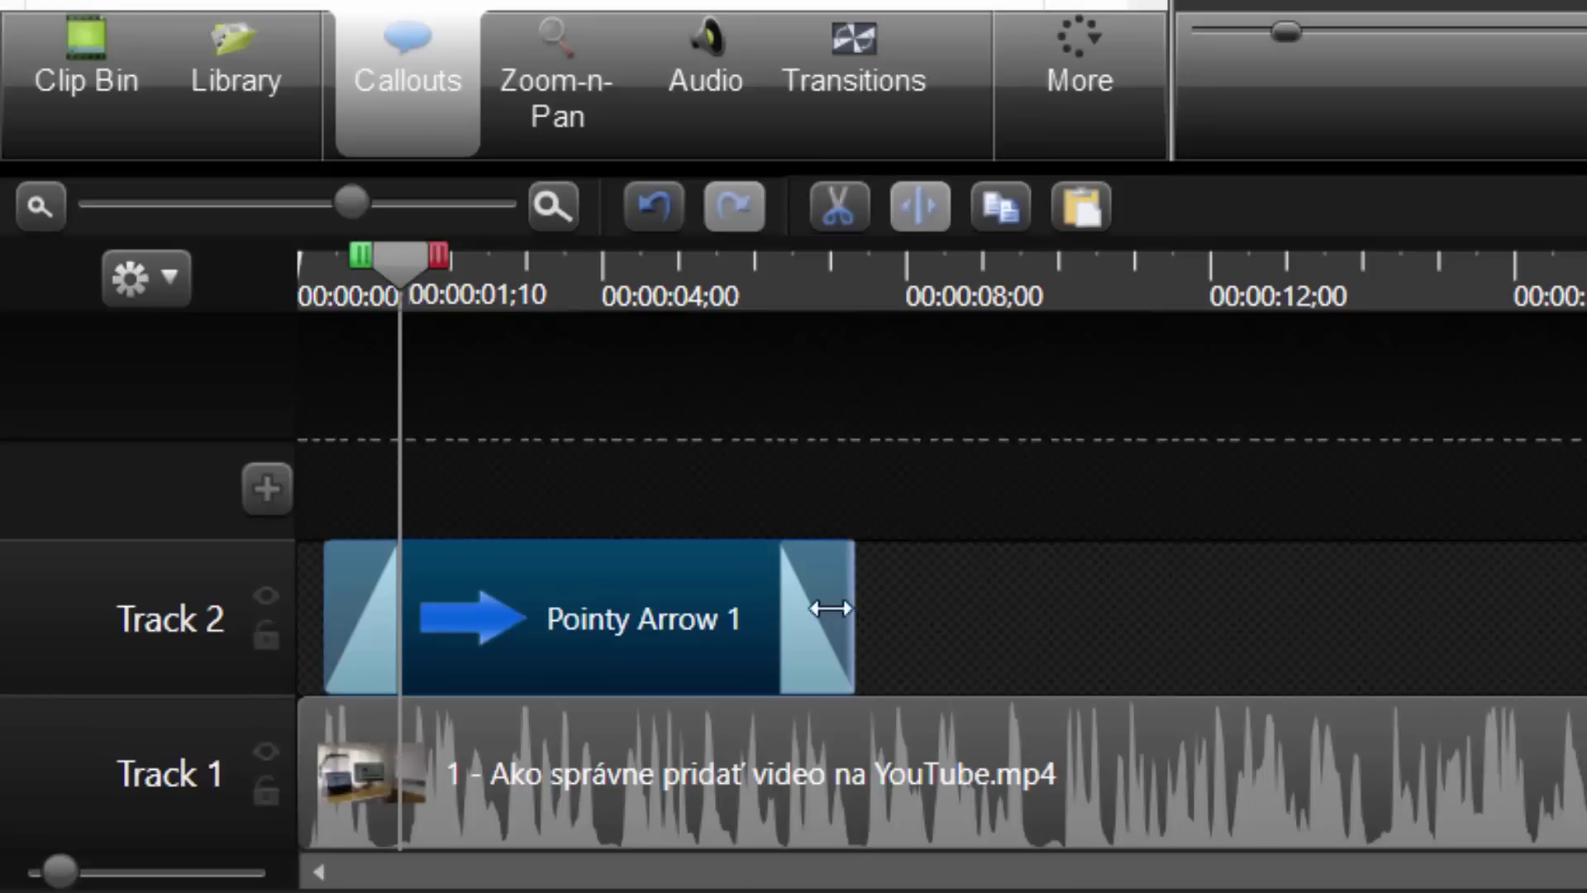
Shorten the arrow callout on Track 2 and shift it so it starts just after 00:00:01;10
left_click_drag(829, 613, 753, 610)
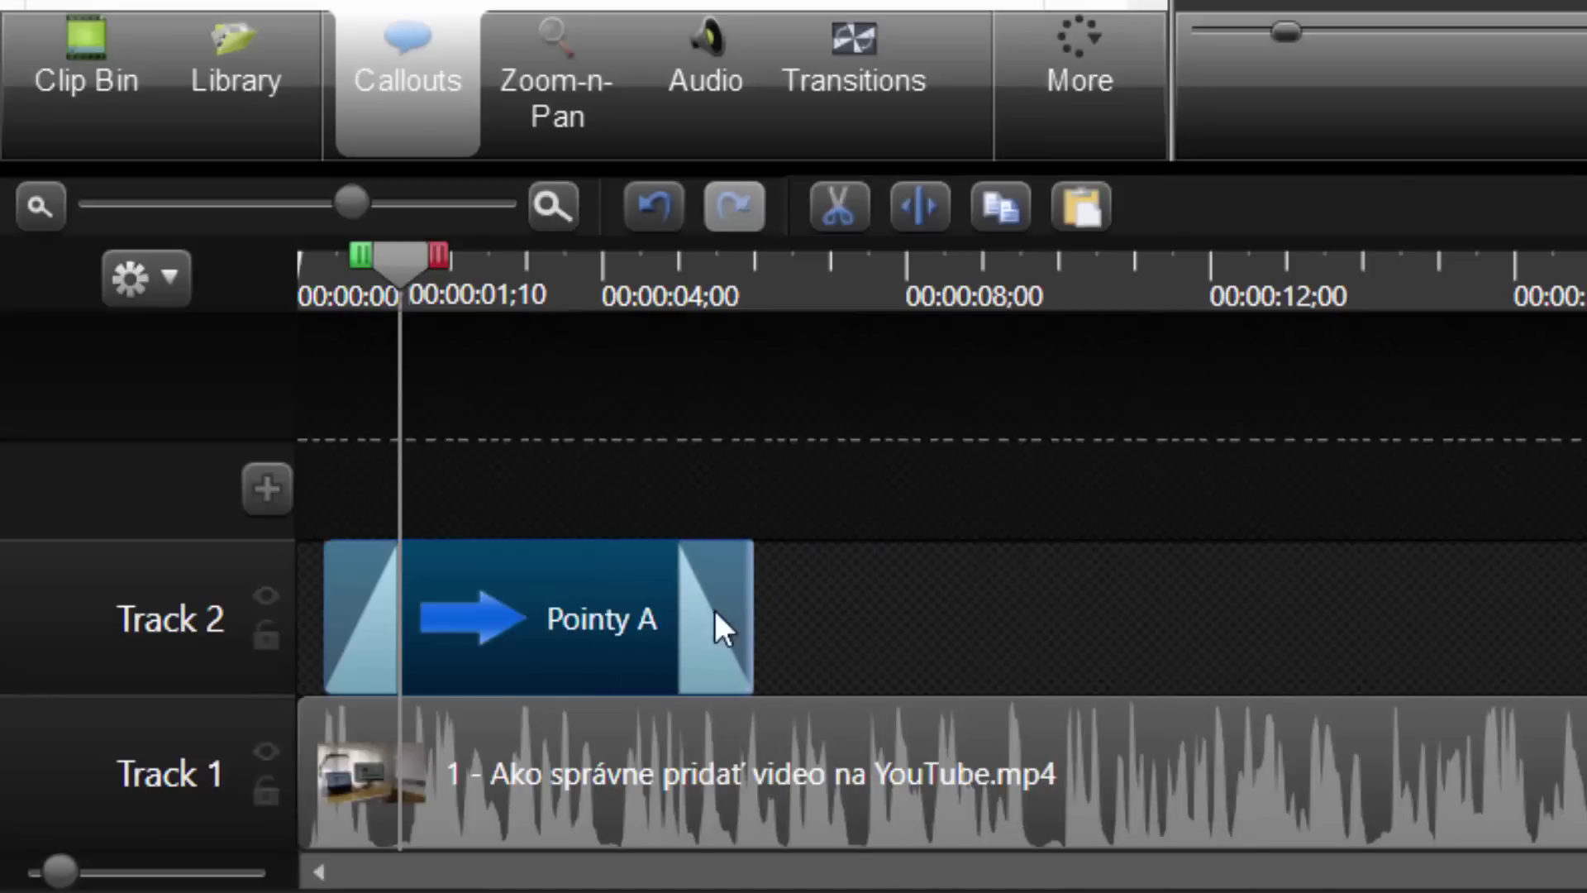
left_click_drag(604, 630, 677, 630)
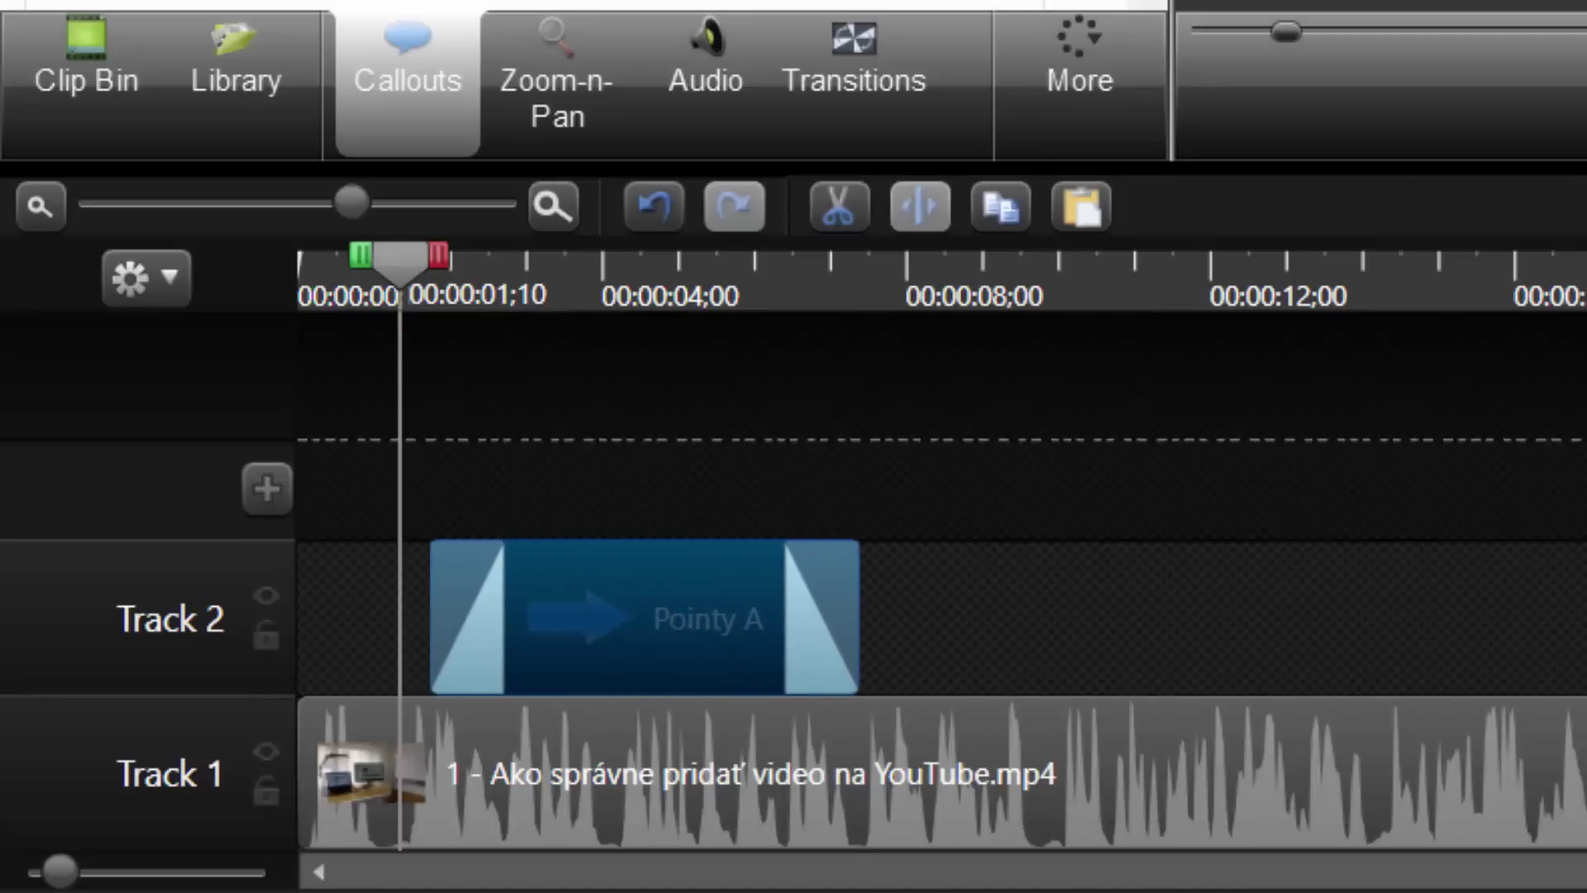
Change the arrow callout's fill to dark red while viewing the frame at 00:00:04;19
left_click_drag(419, 265, 650, 273)
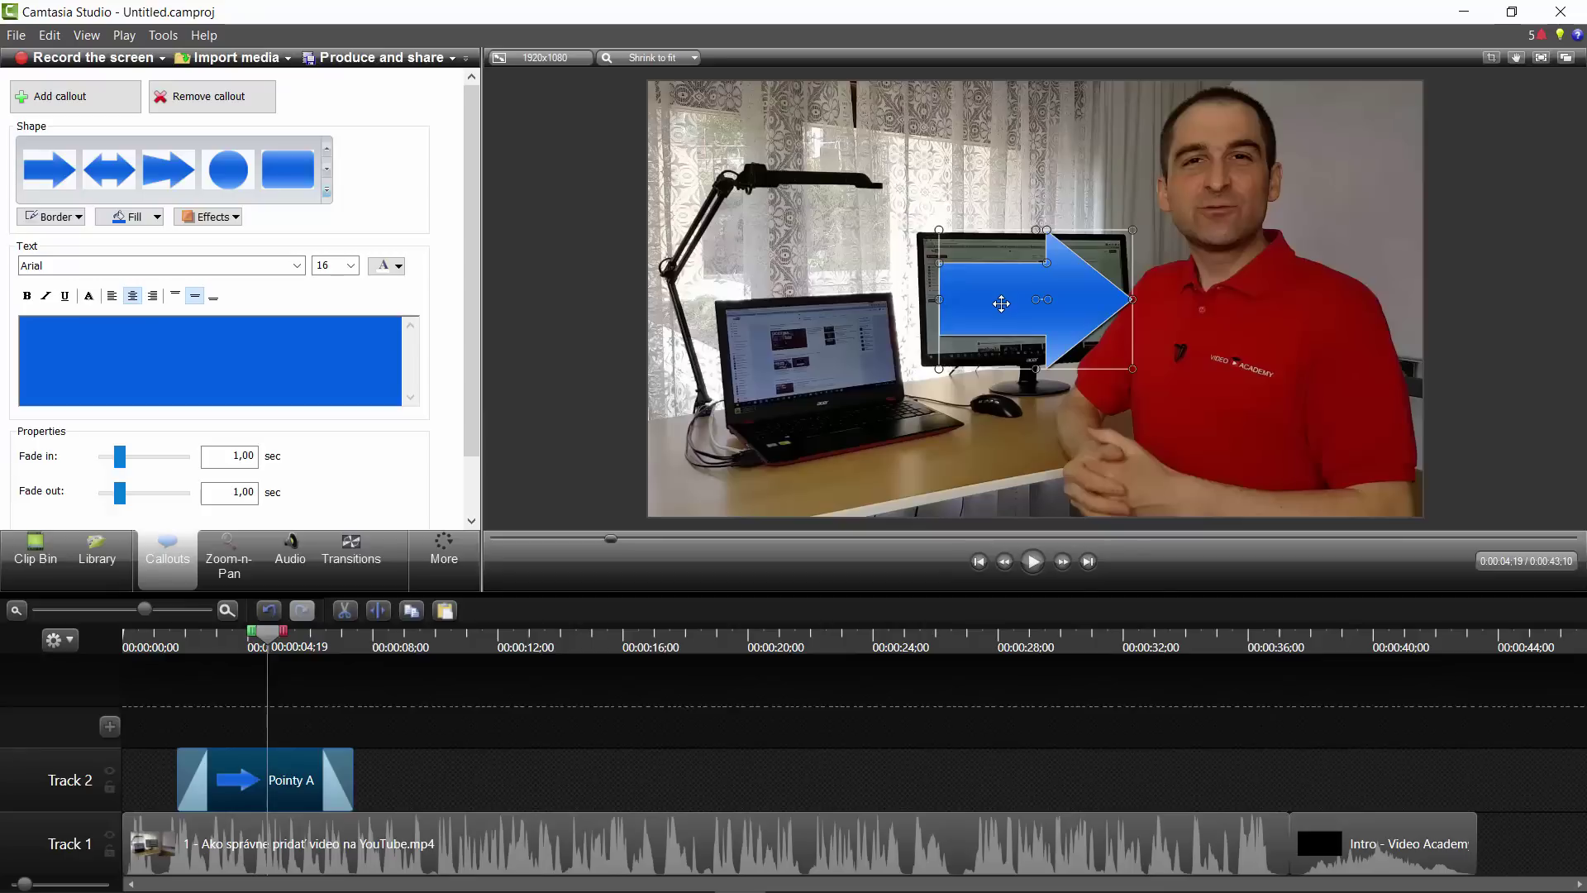
left_click(156, 216)
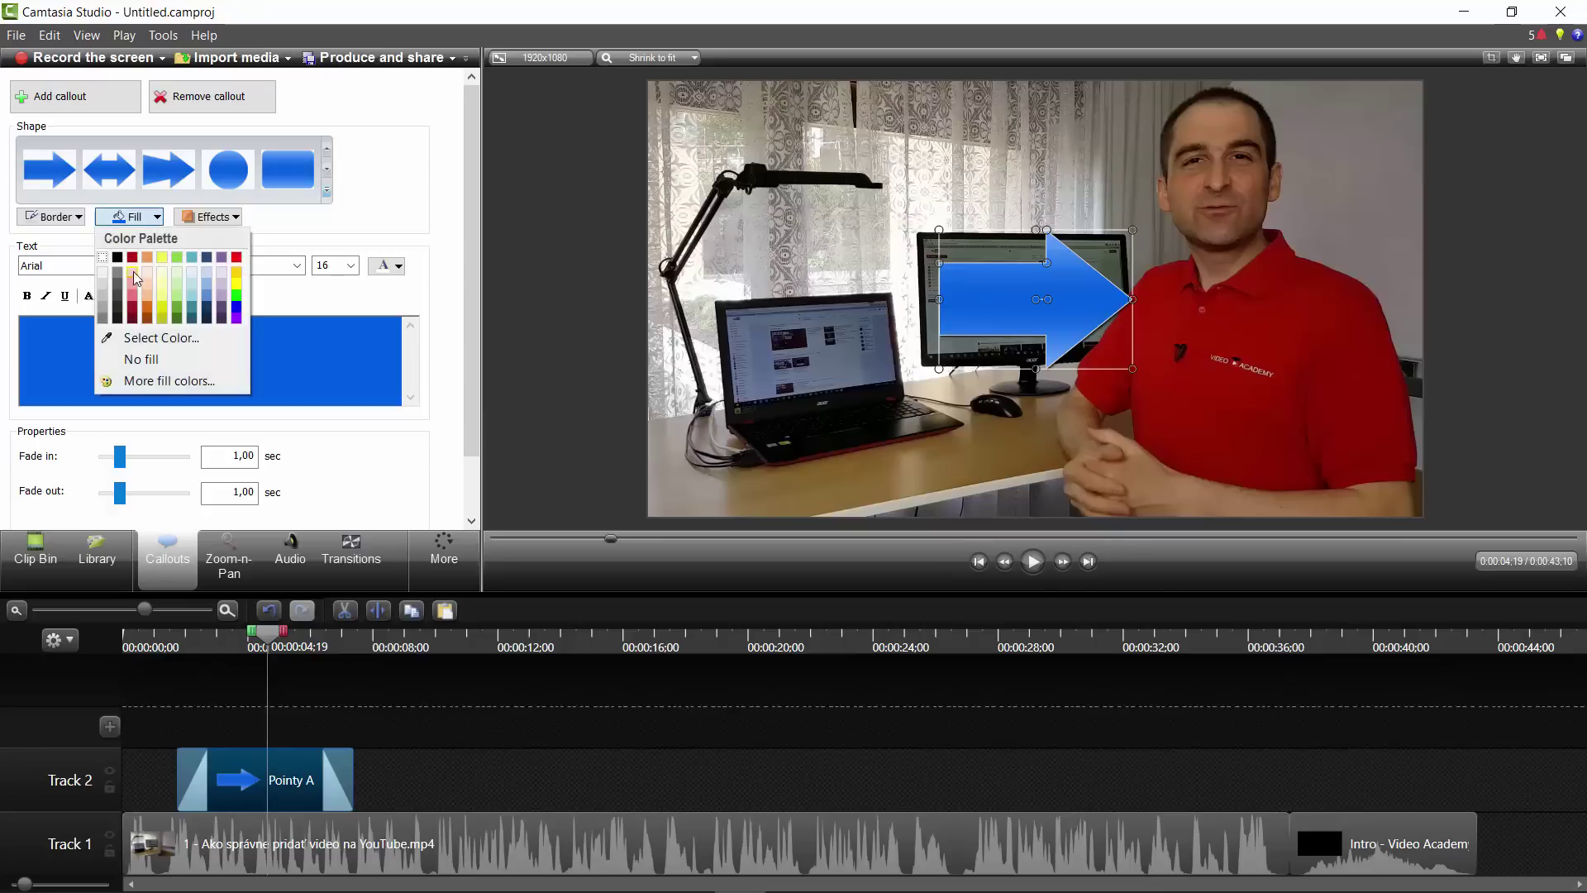
left_click(133, 258)
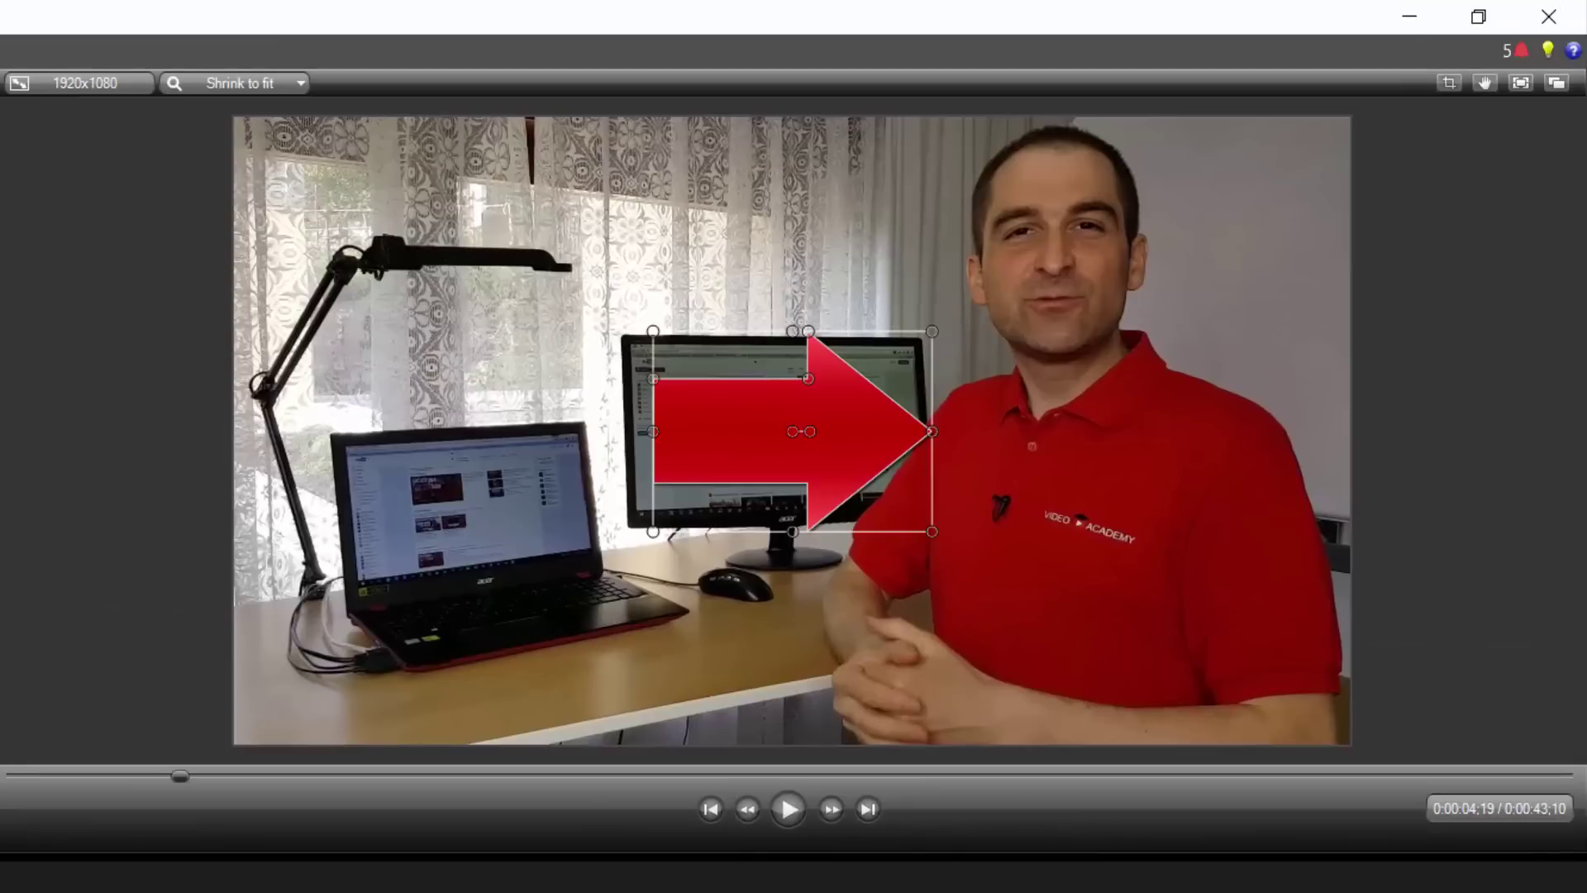
Enlarge the red arrow callout on the canvas, rotate it slightly clockwise and position it above the laptop
left_click_drag(666, 428, 680, 529)
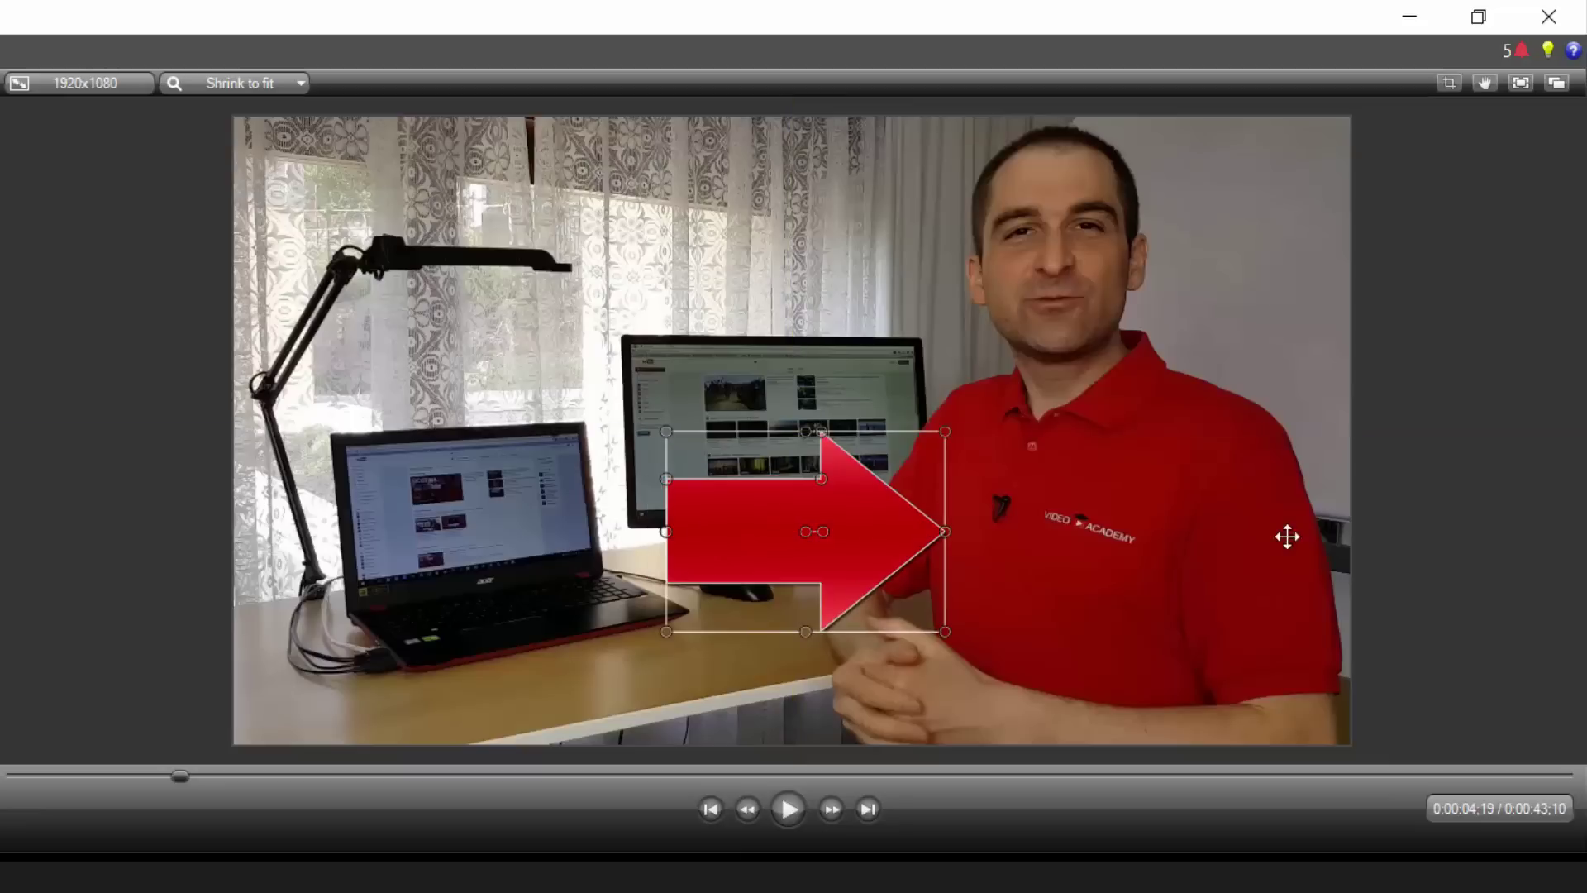
left_click_drag(666, 431, 577, 348)
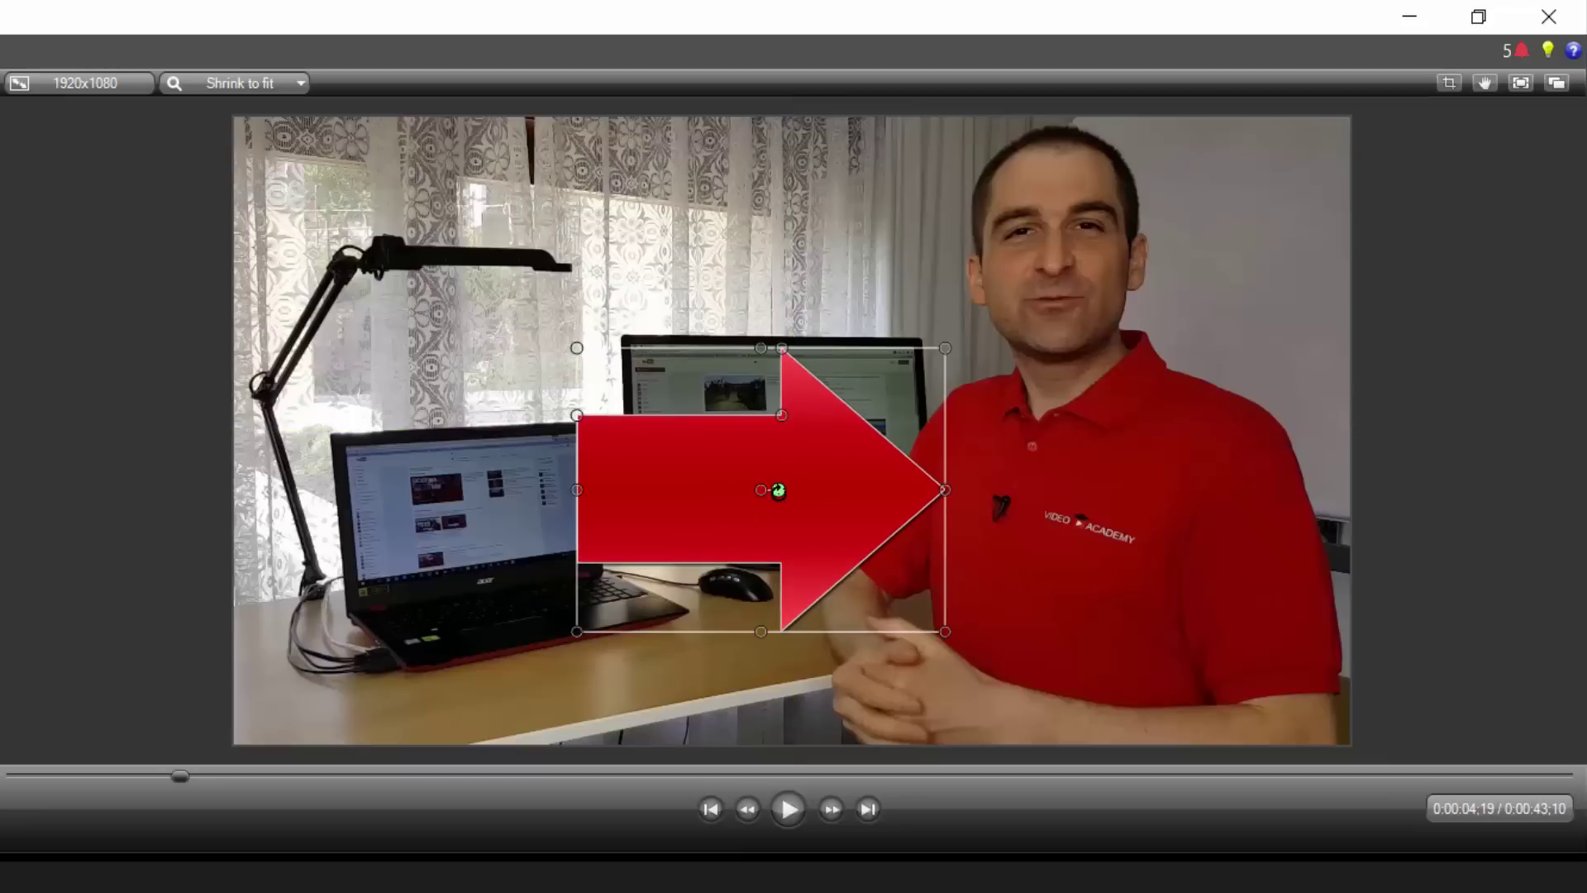
left_click_drag(774, 489, 615, 272)
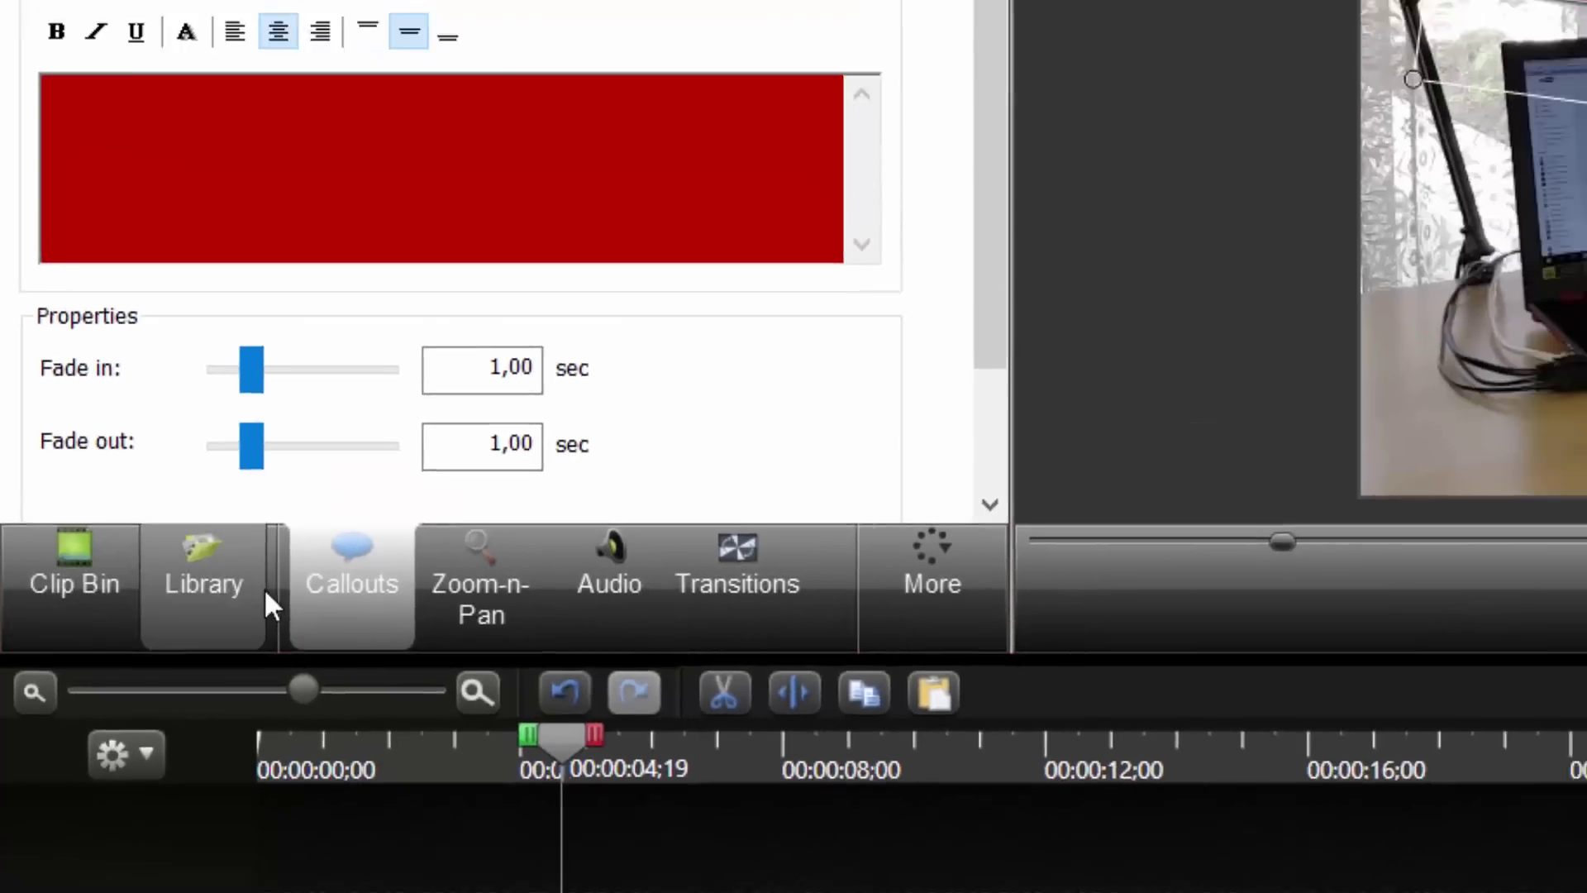
Browse the Library's Music - Blues Country and Theme - Dance Steps folders, collapsing Theme - Calling Lights
left_click(322, 405)
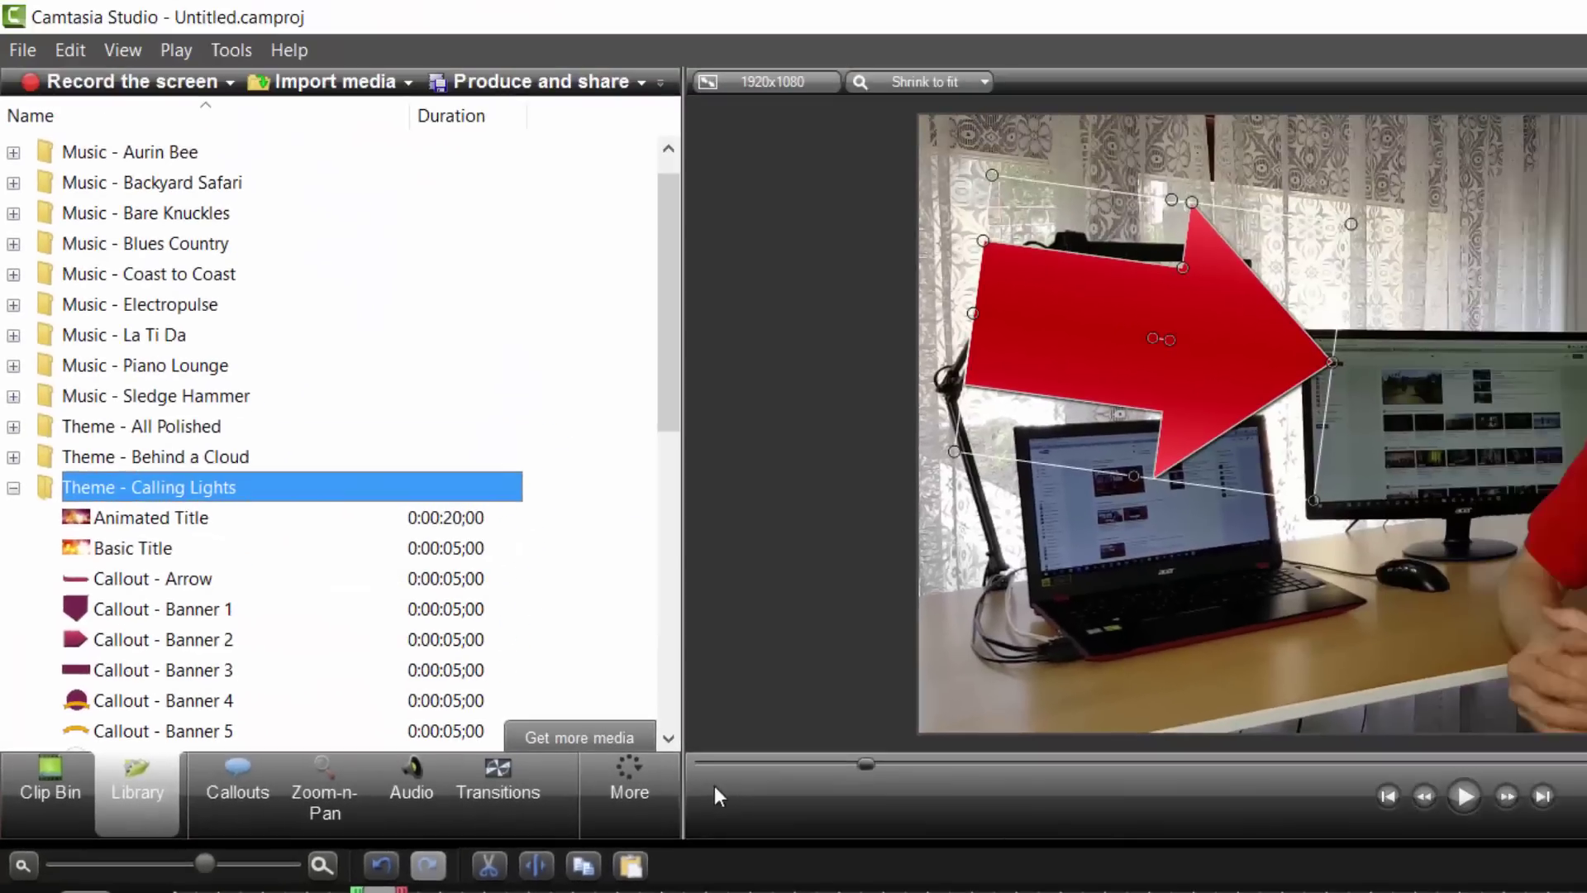
left_click(14, 246)
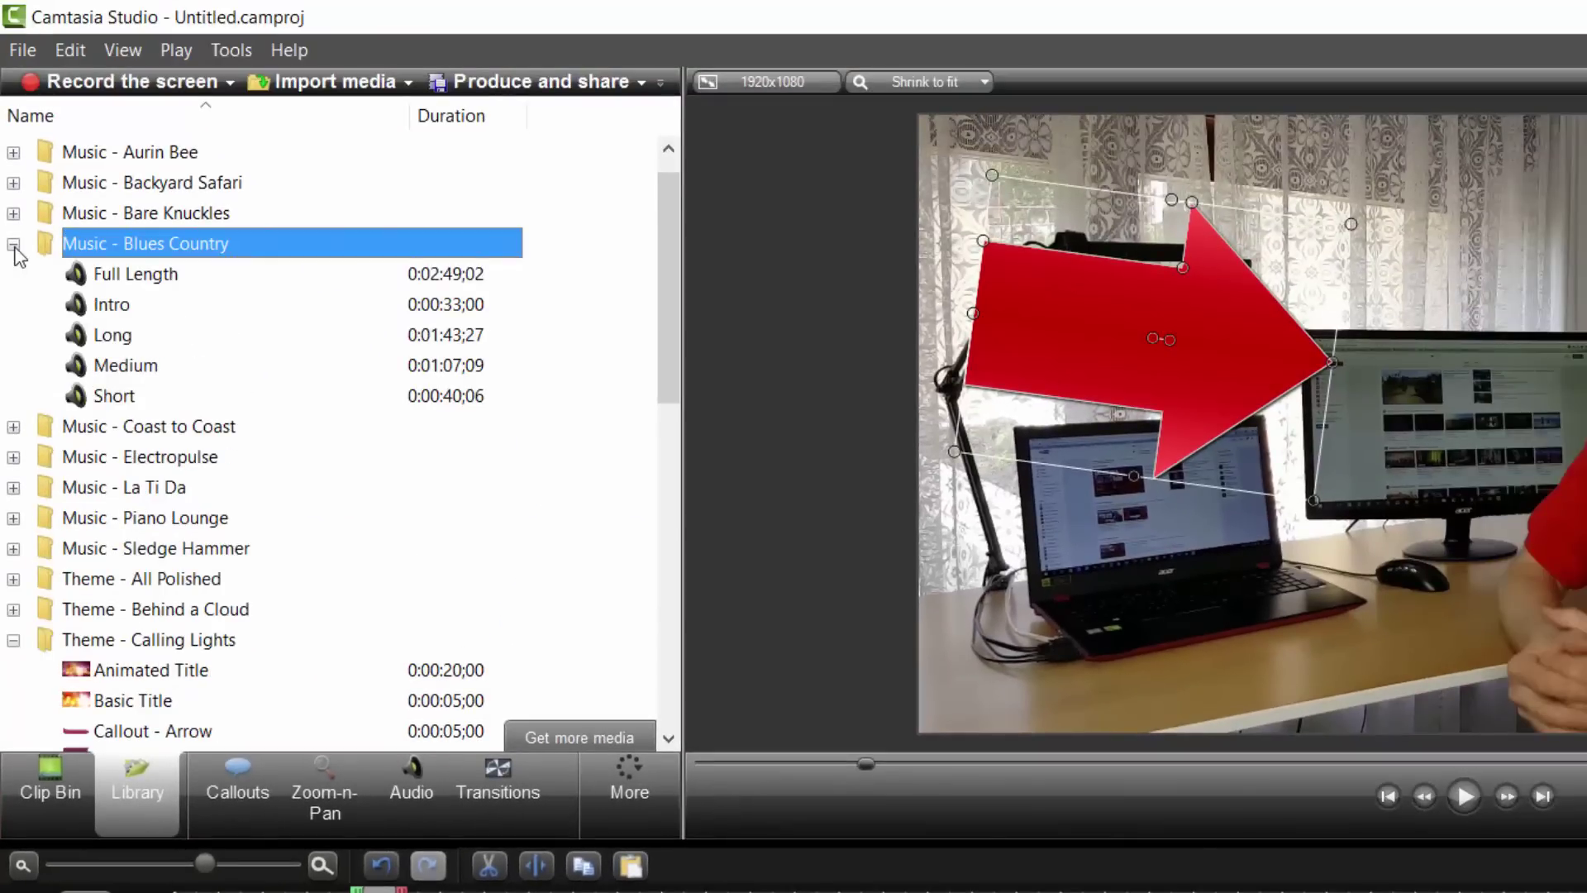
scroll(105, 304, "down", 4)
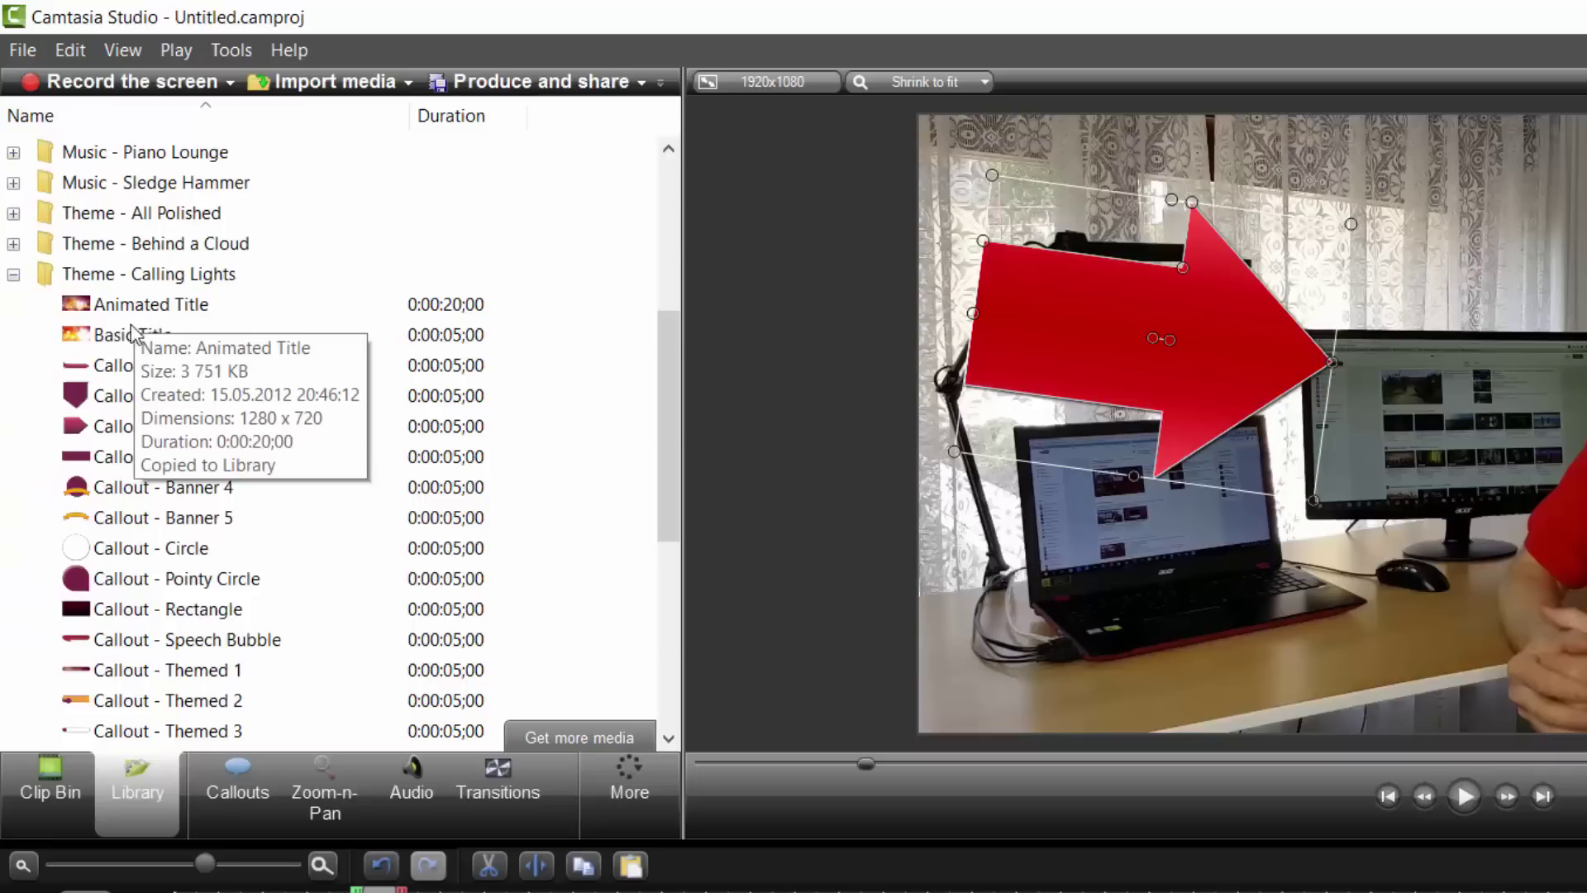
left_click(14, 275)
left_click(14, 489)
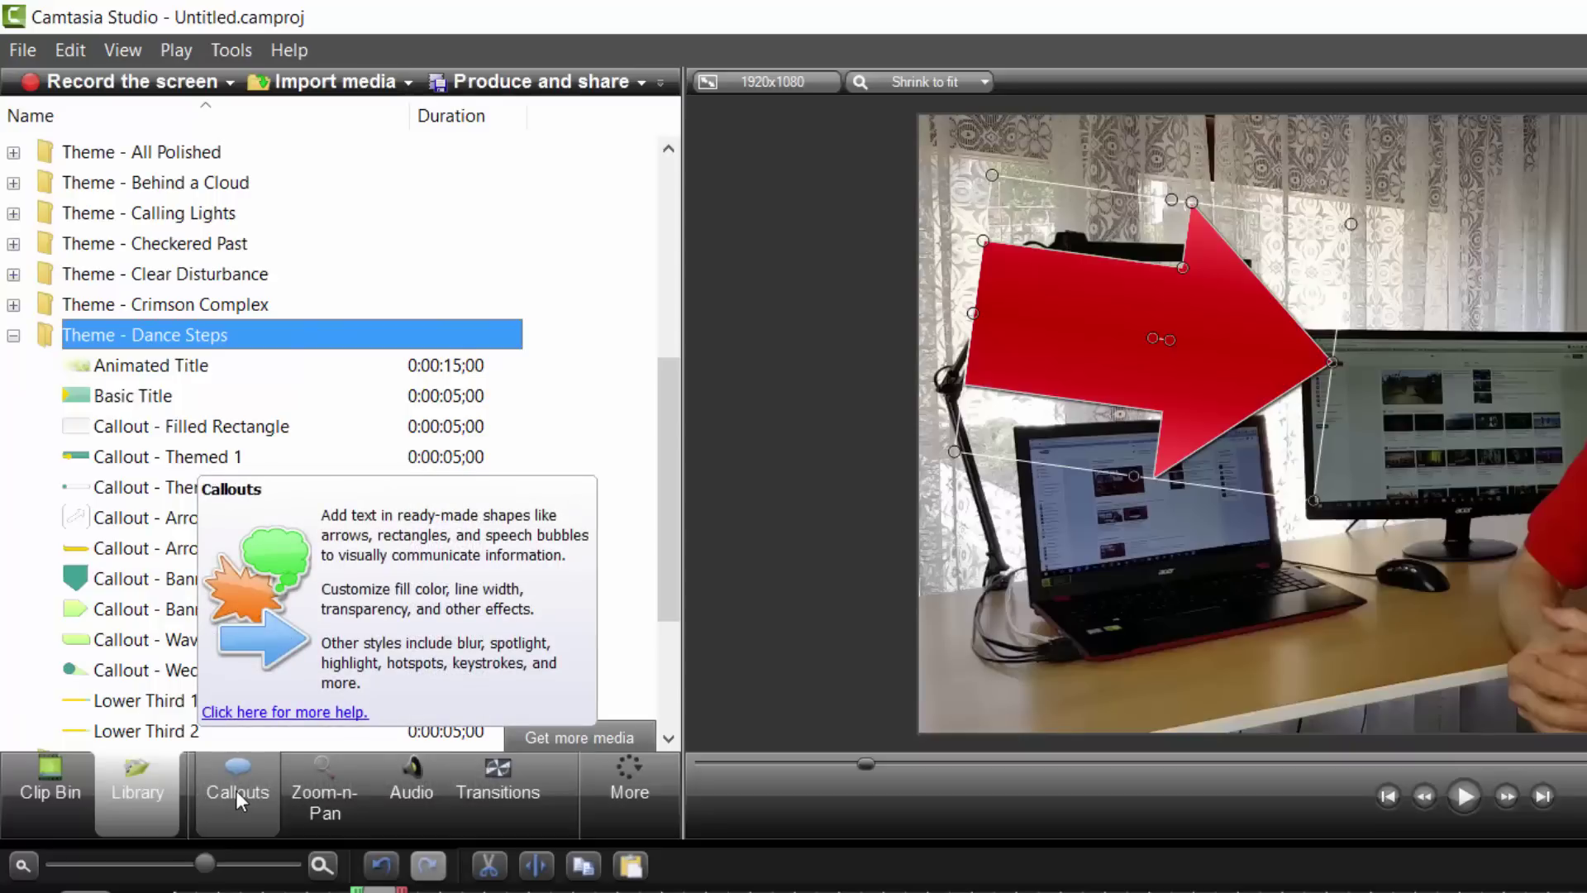
Add a Zoom-n-Pan at 00:00:04;19 that scales the frame to 140% on the monitor and presenter
left_click(324, 797)
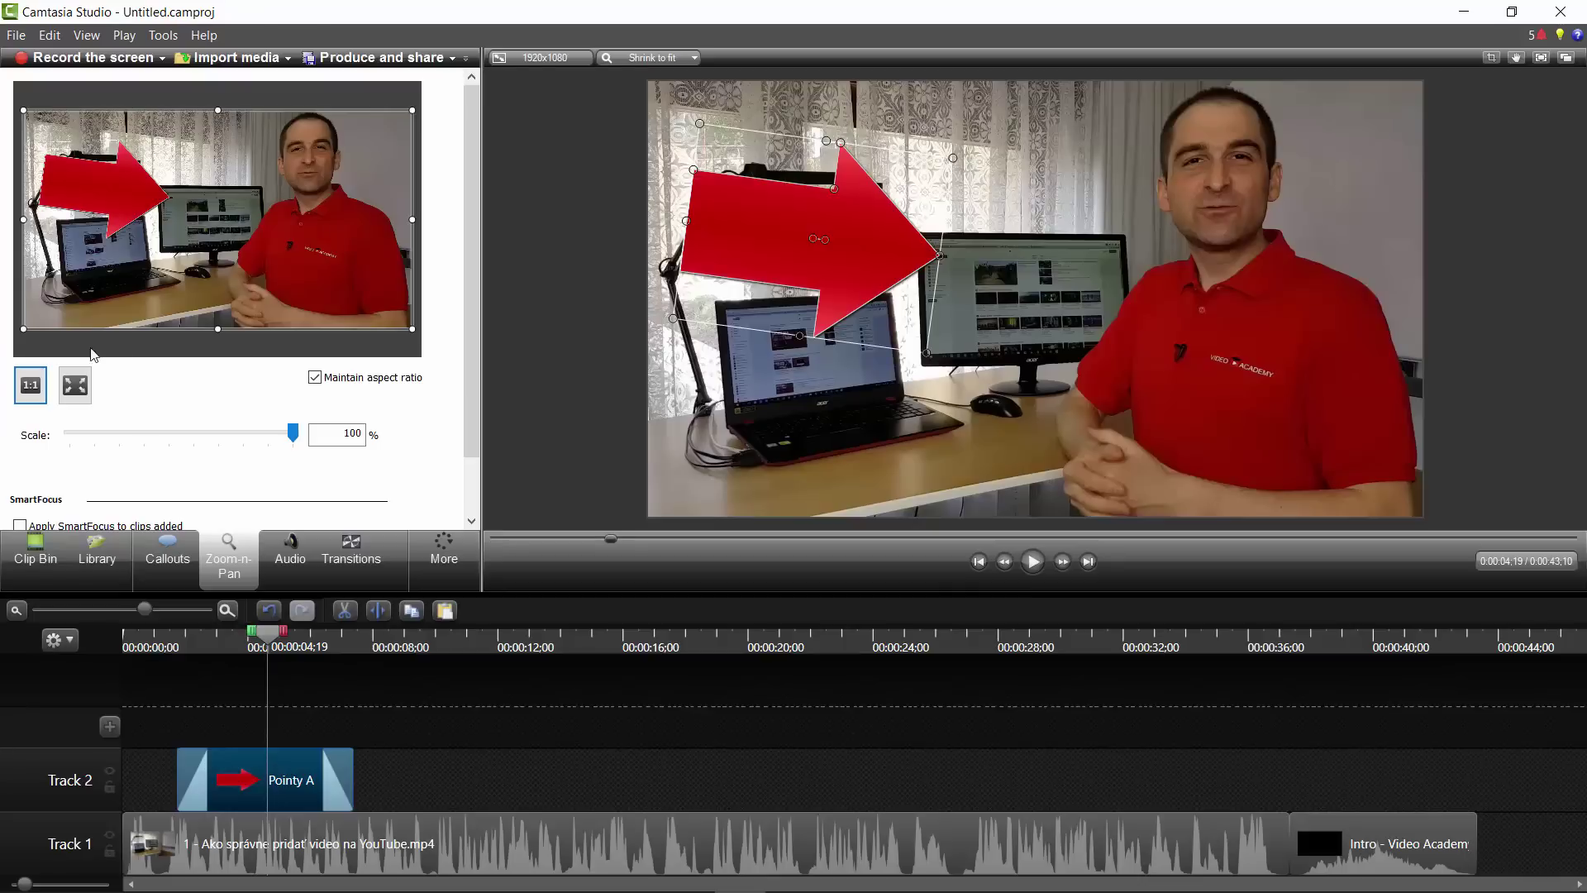
left_click_drag(23, 329, 166, 268)
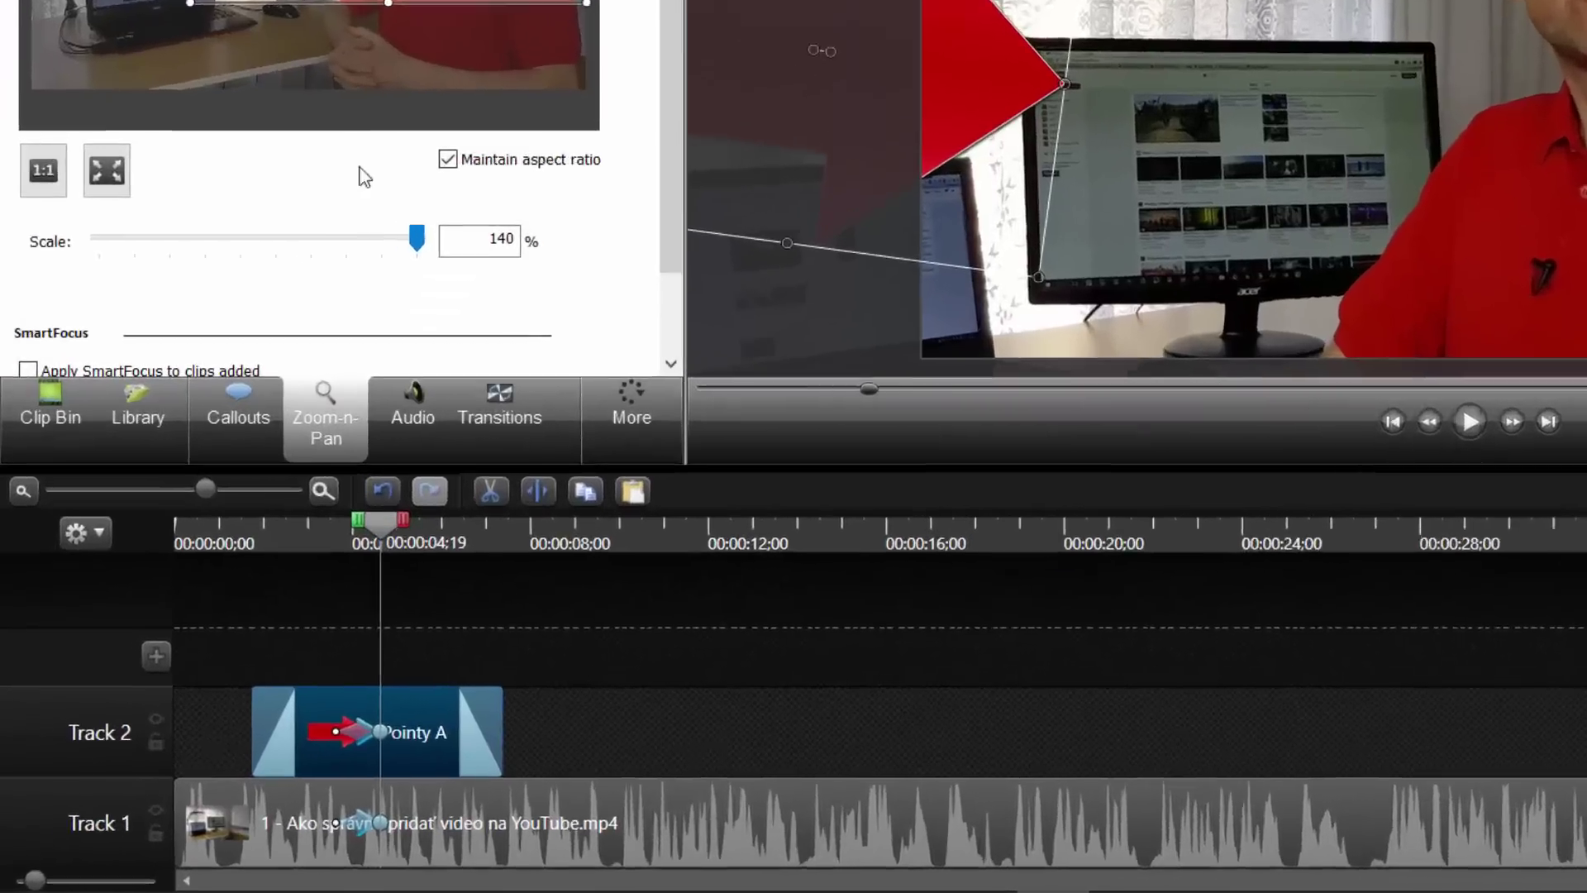
Lower the audio volume of the main video clip on Track 1 and enable noise removal for it
left_click(290, 552)
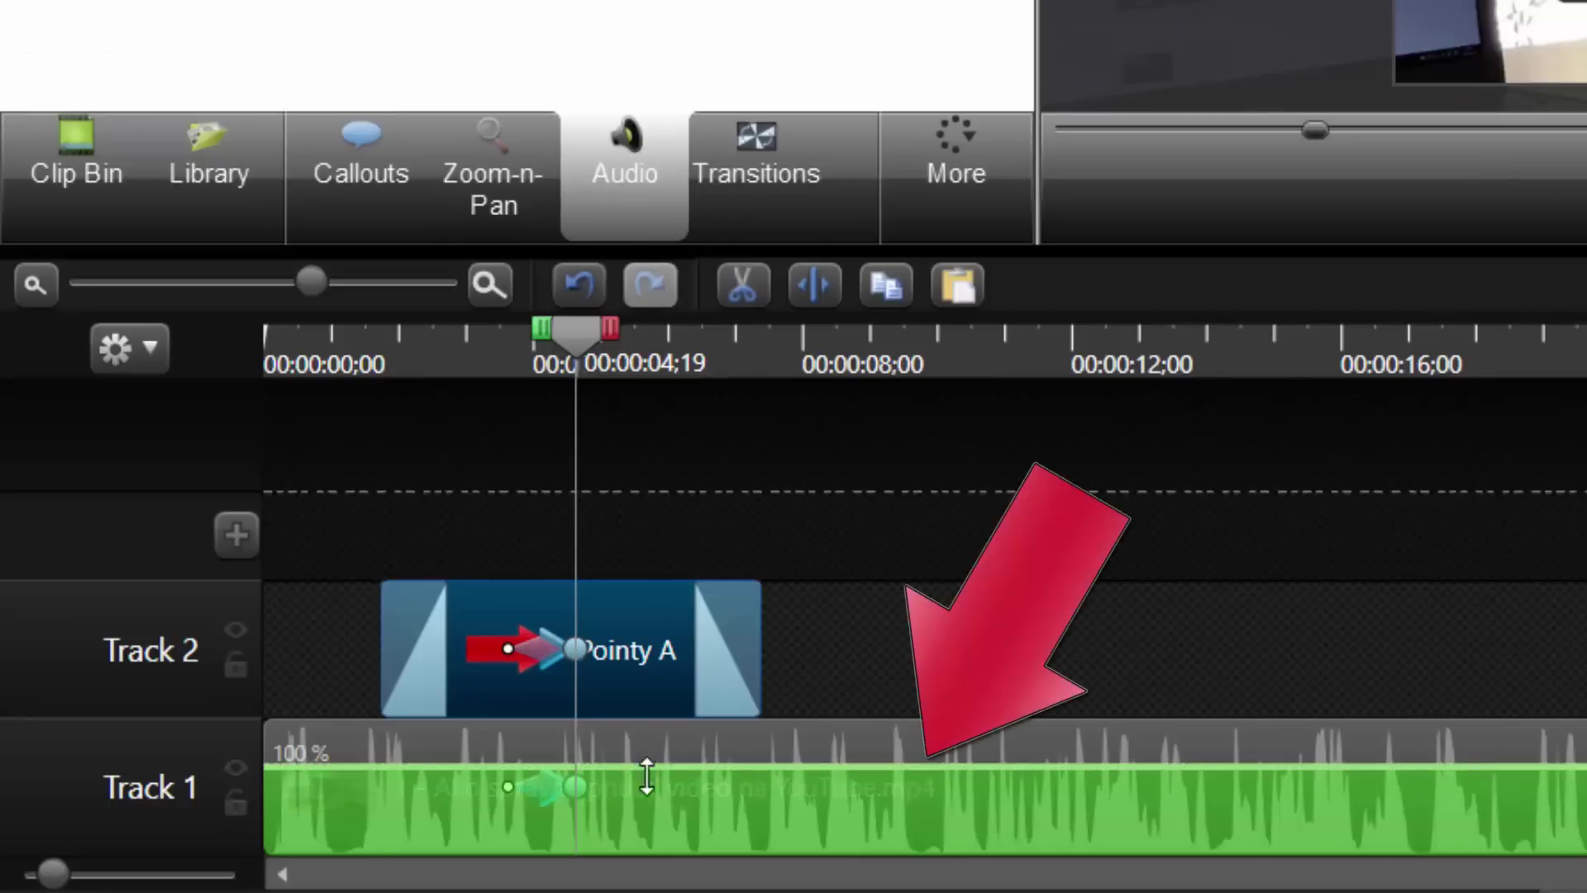
mouse_move(645, 765)
left_mouse_down()
mouse_move(638, 832)
mouse_move(659, 737)
mouse_move(659, 757)
mouse_move(652, 799)
mouse_move(642, 735)
left_mouse_up()
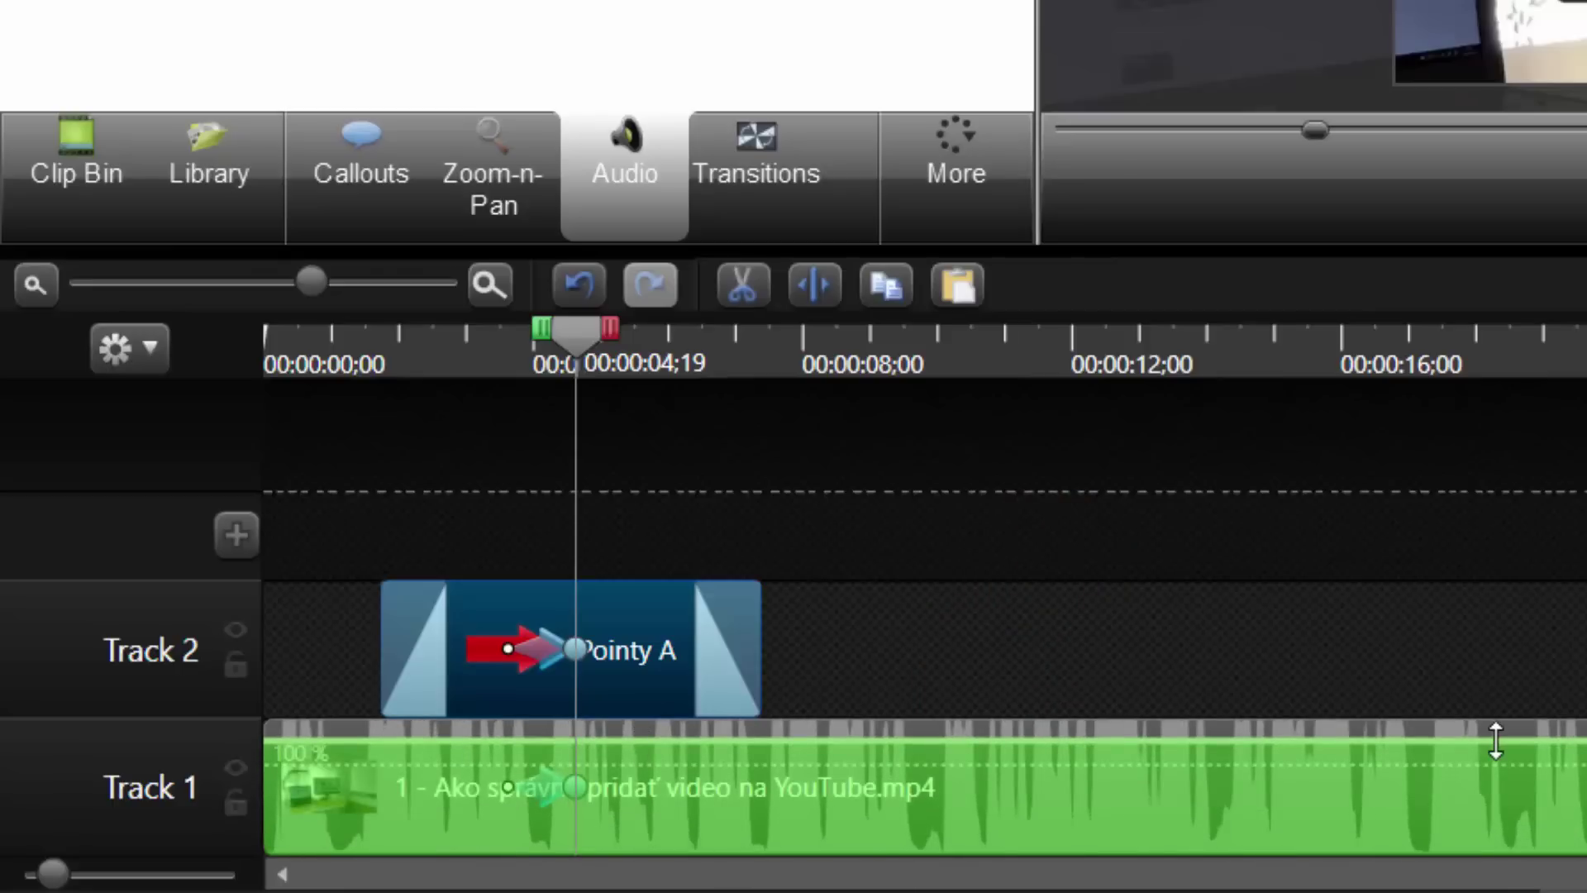
left_click_drag(637, 743, 647, 814)
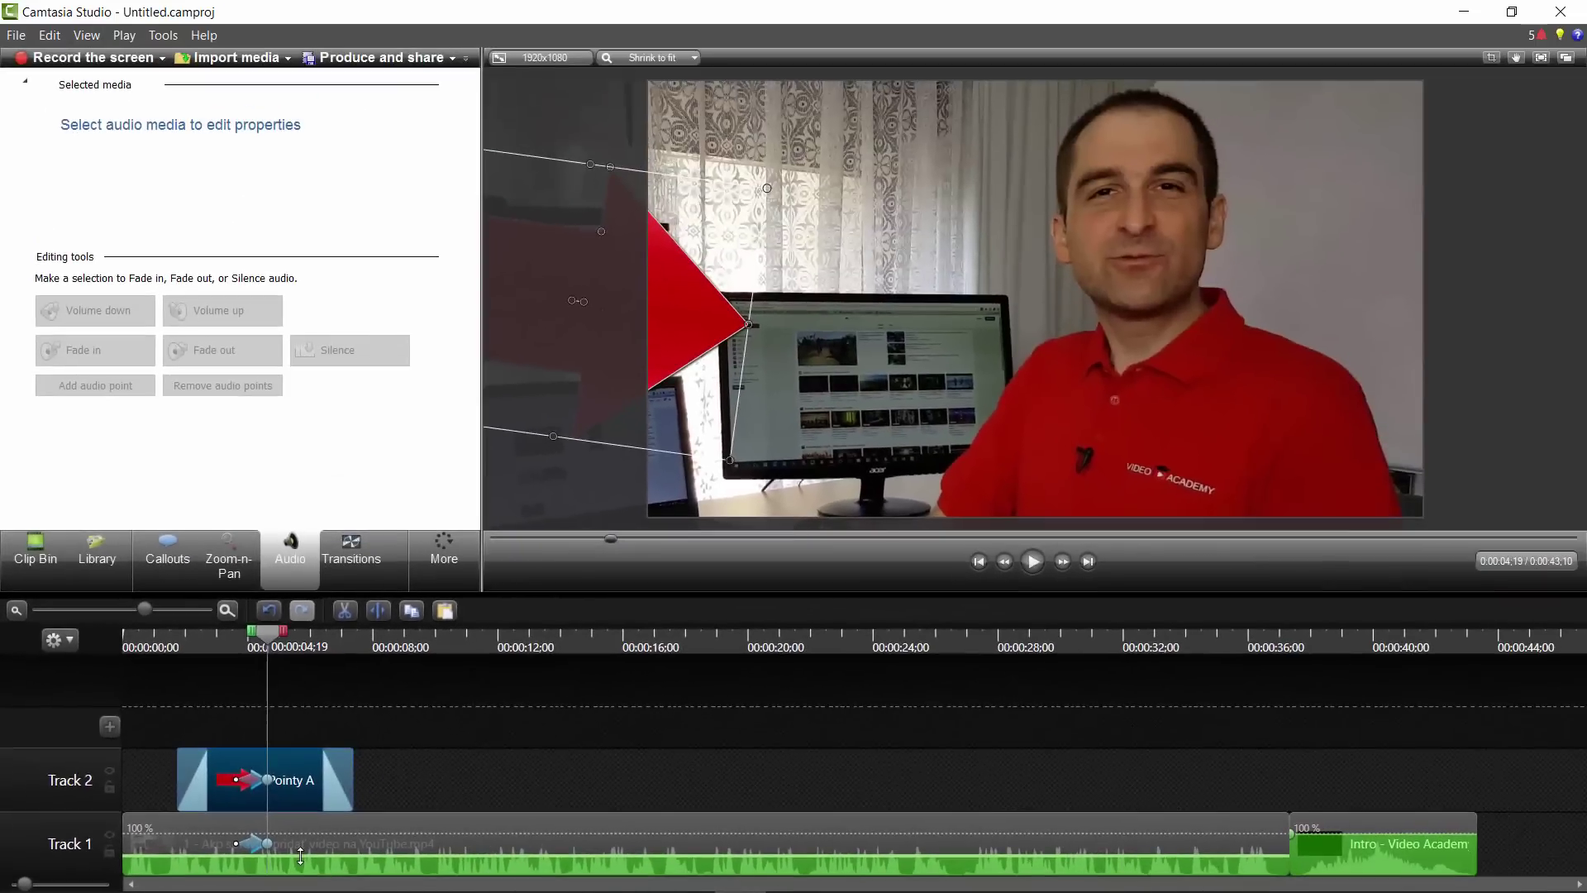
left_click(338, 851)
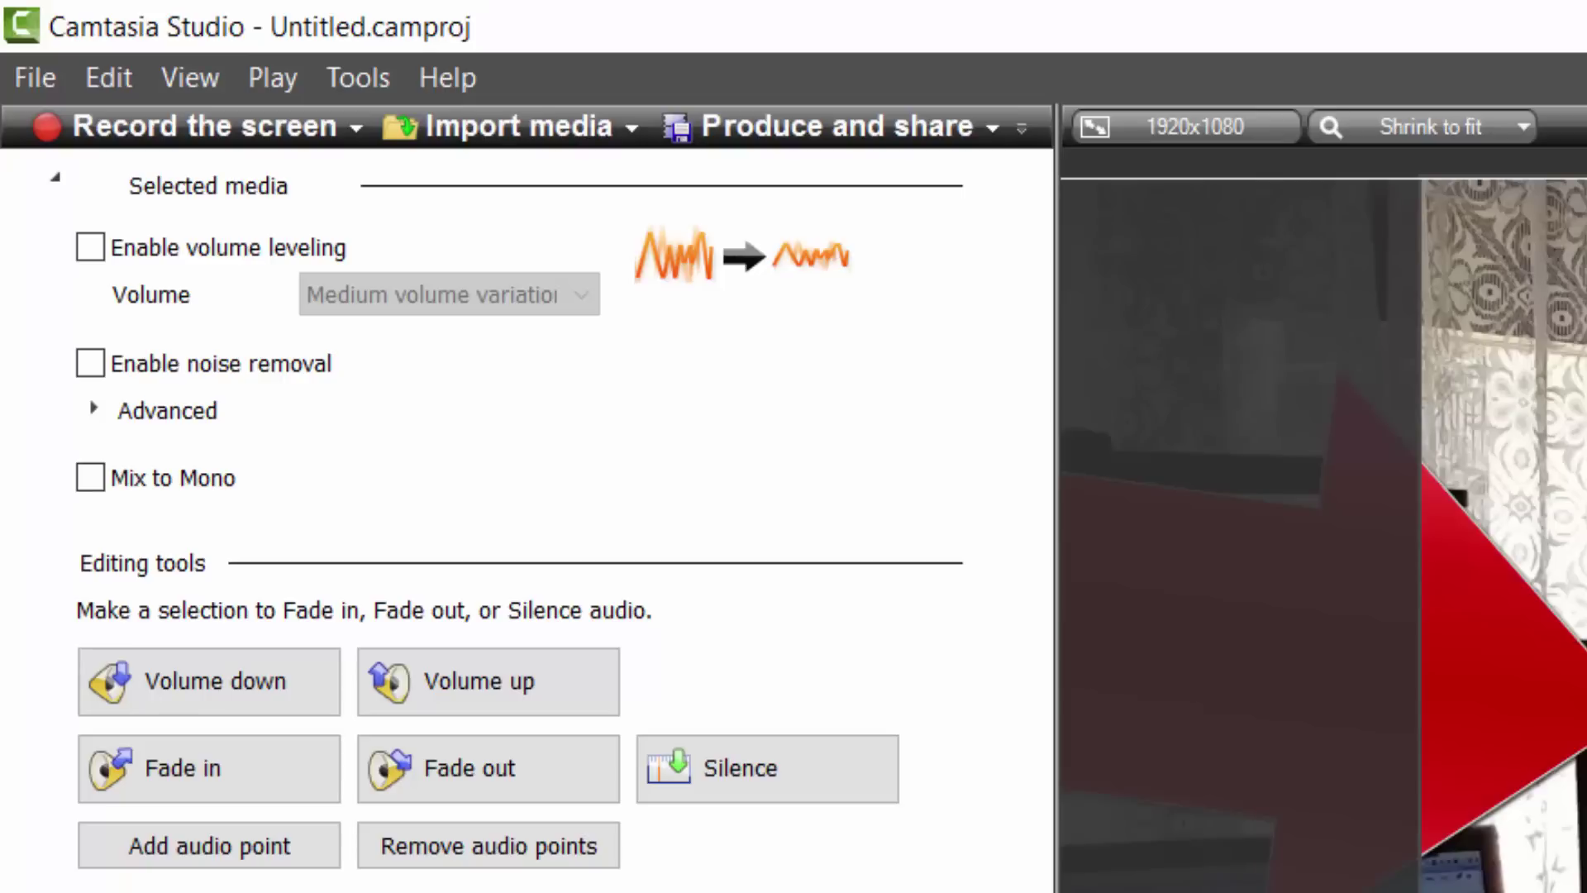
left_click(90, 363)
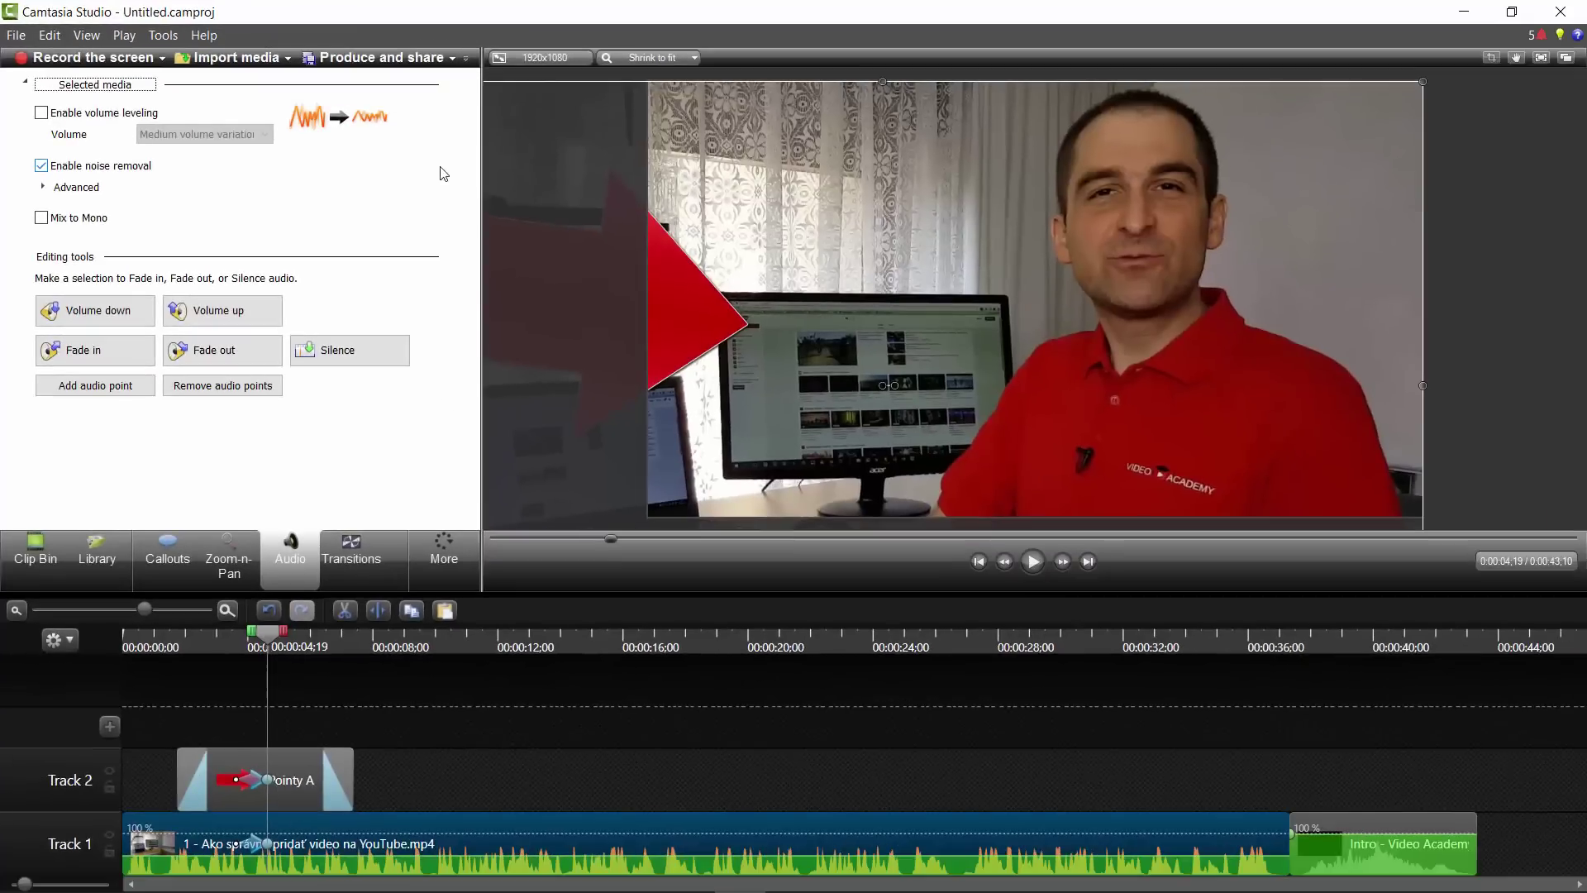
Preview the Checkerboard and Circle stretch transitions
left_click(351, 550)
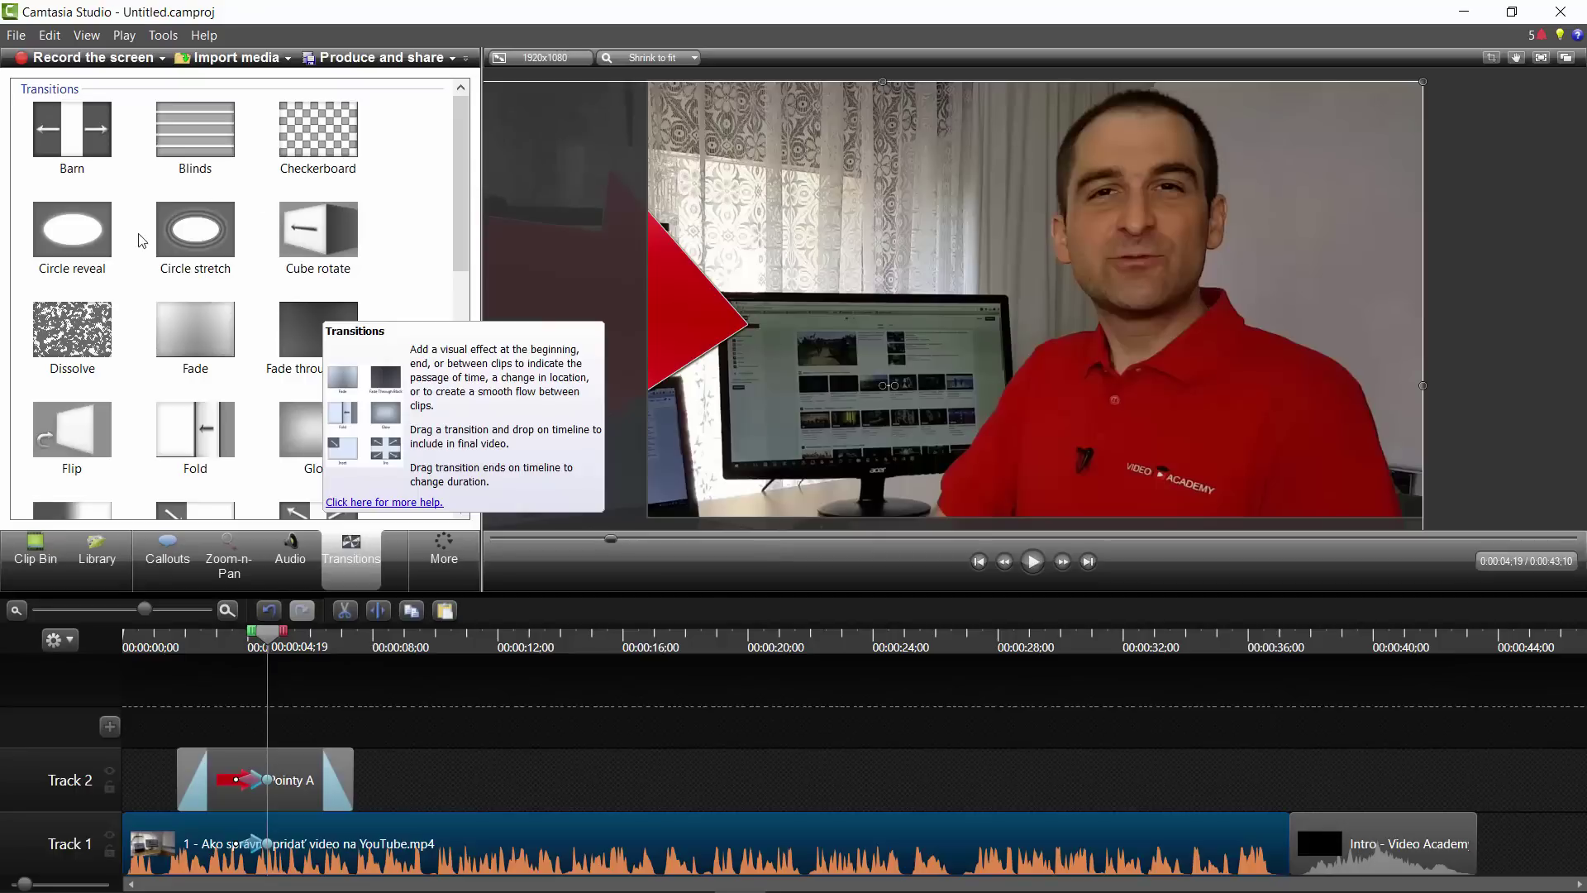
left_click(314, 124)
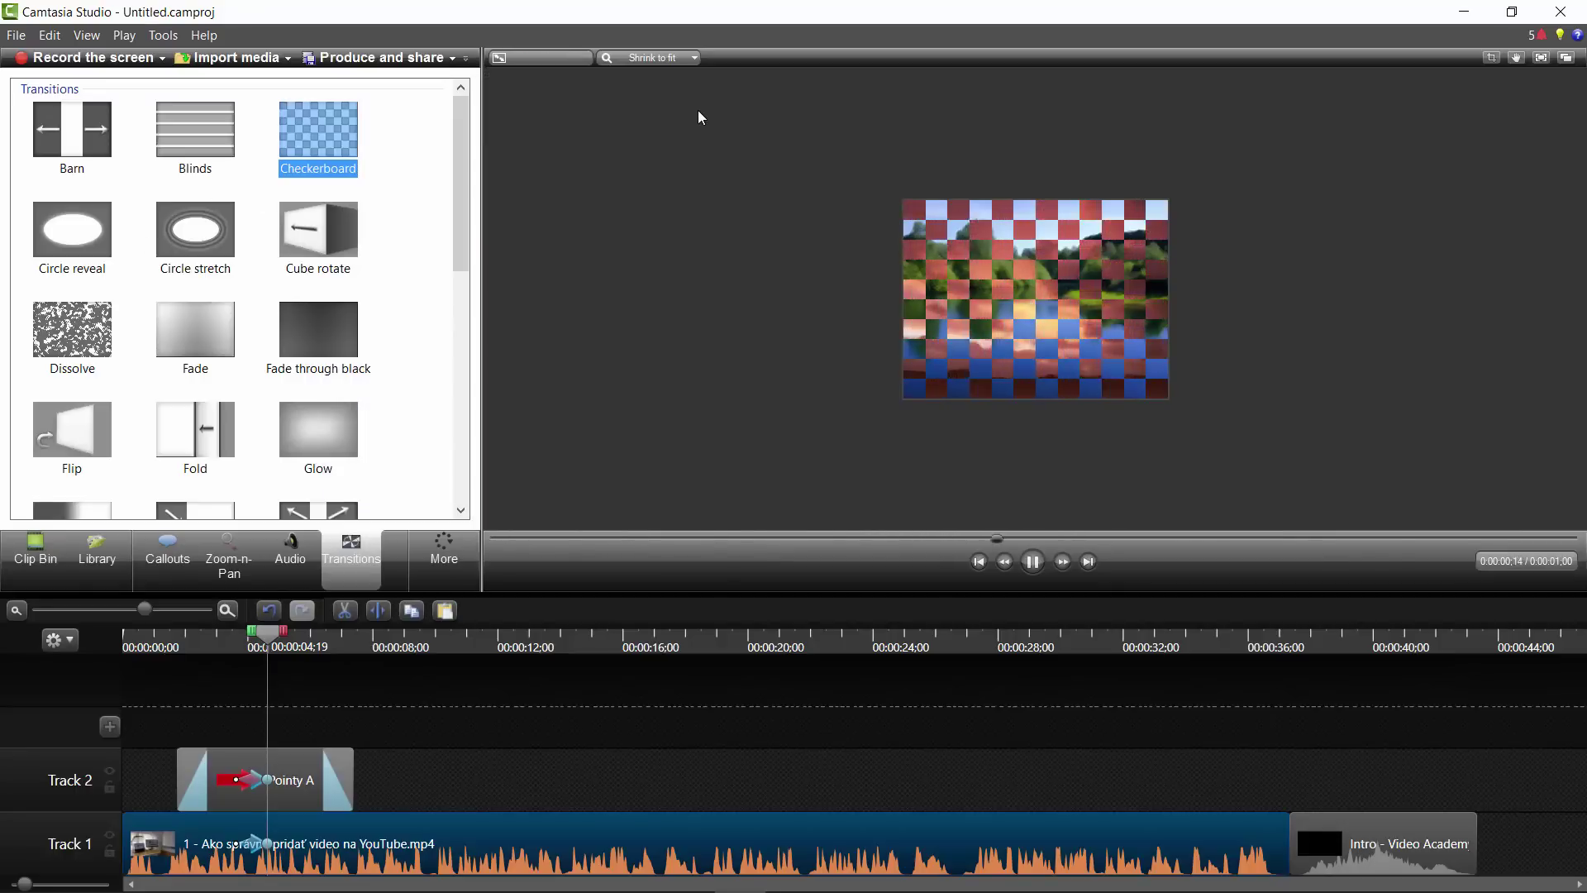
left_click(195, 230)
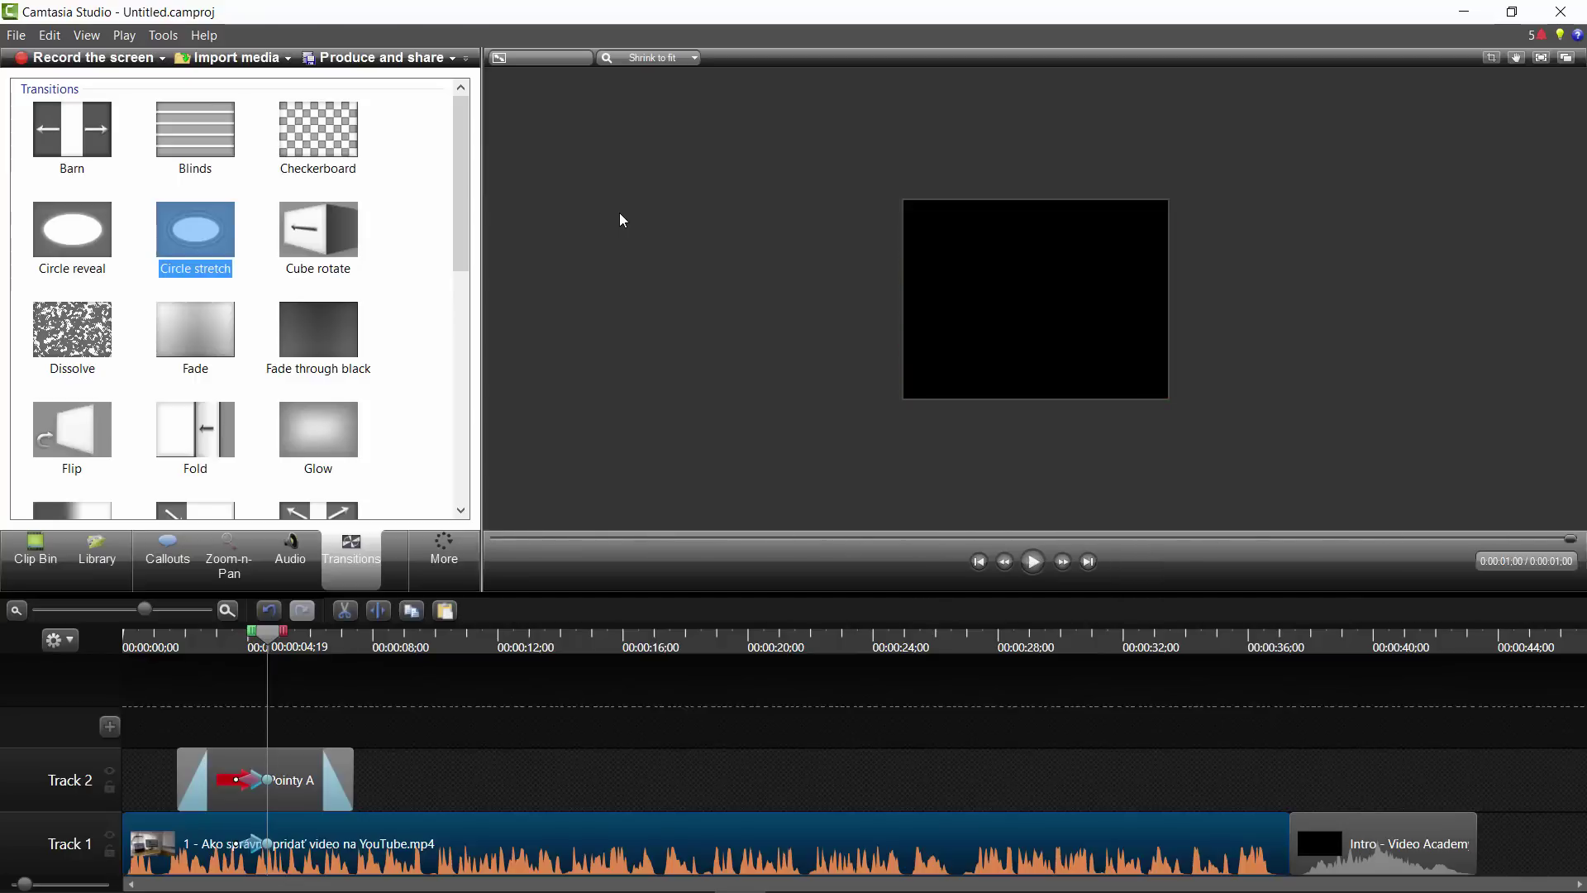
Add a Fade transition between the main video clip and the Intro clip on Track 1
left_click(202, 334)
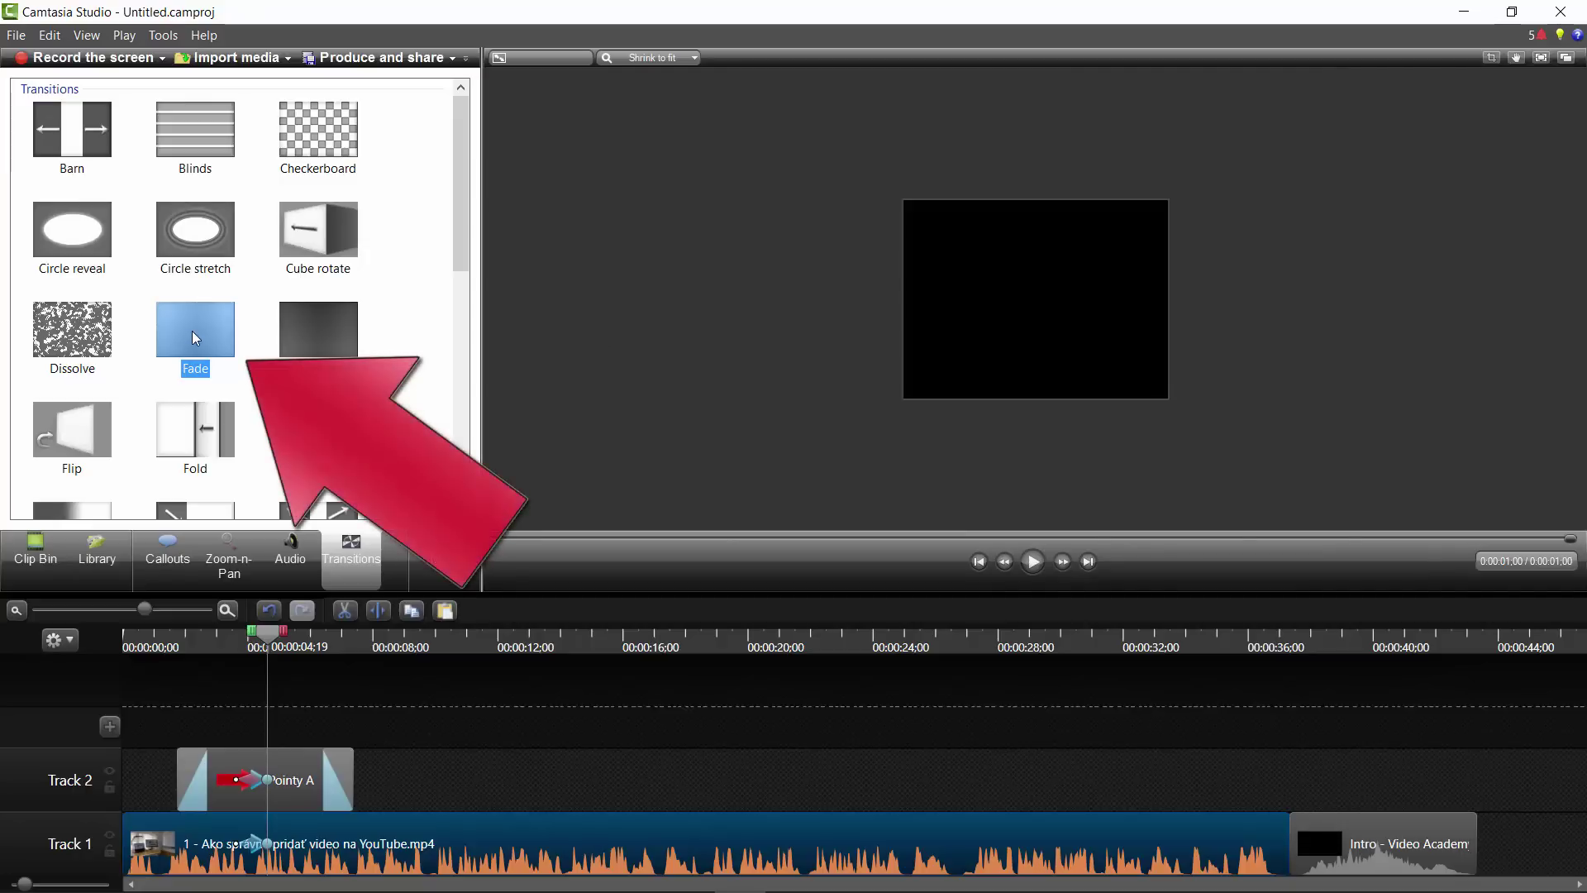
left_click_drag(198, 335, 1283, 857)
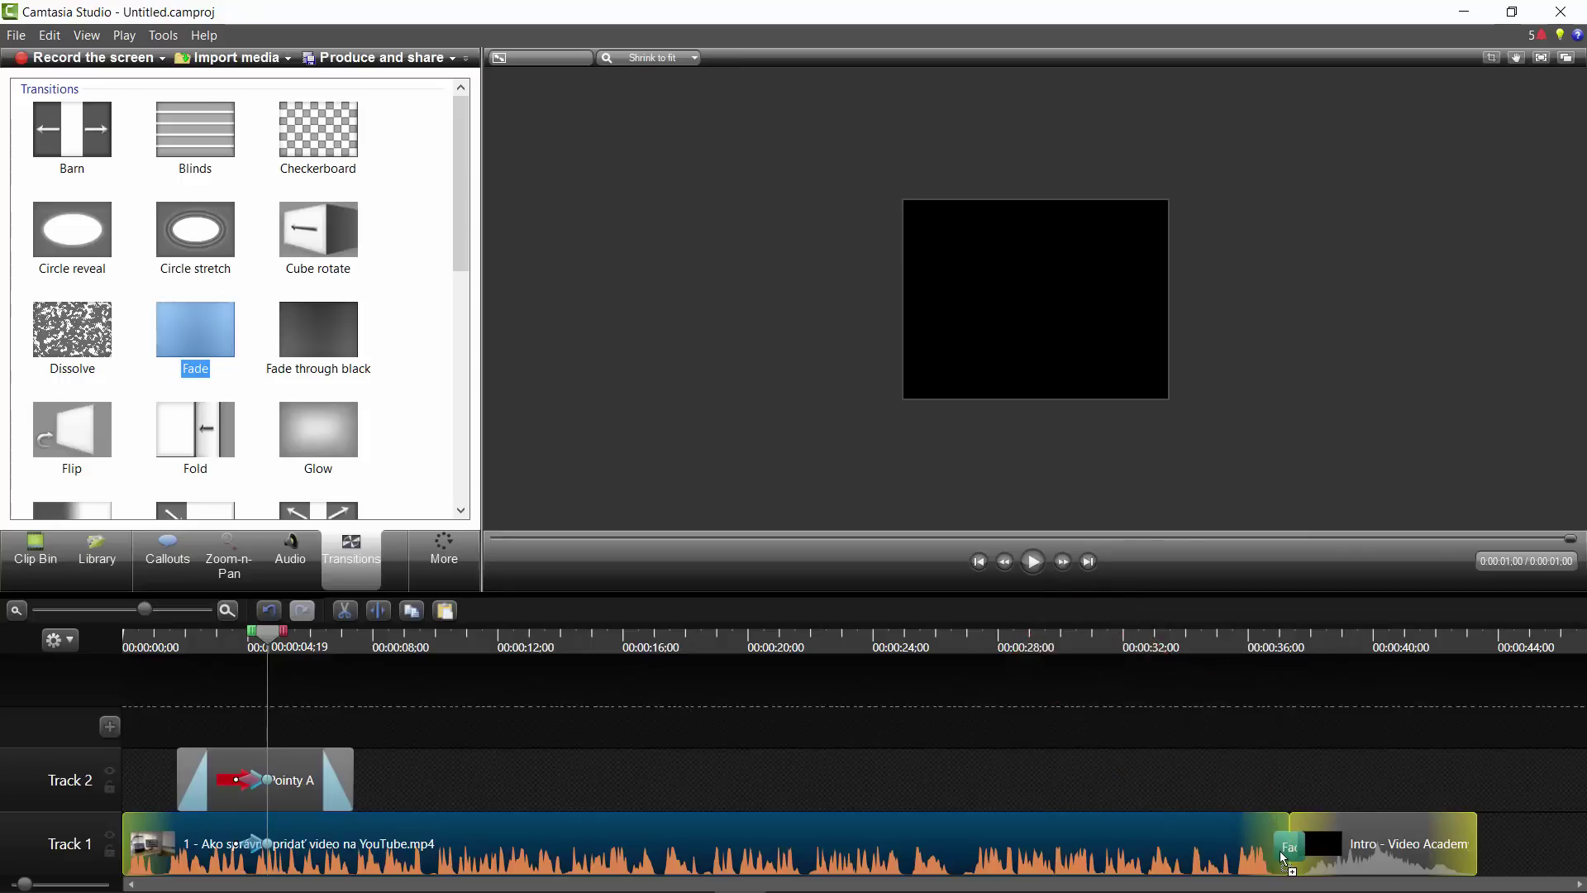
left_click_drag(1282, 857, 1281, 854)
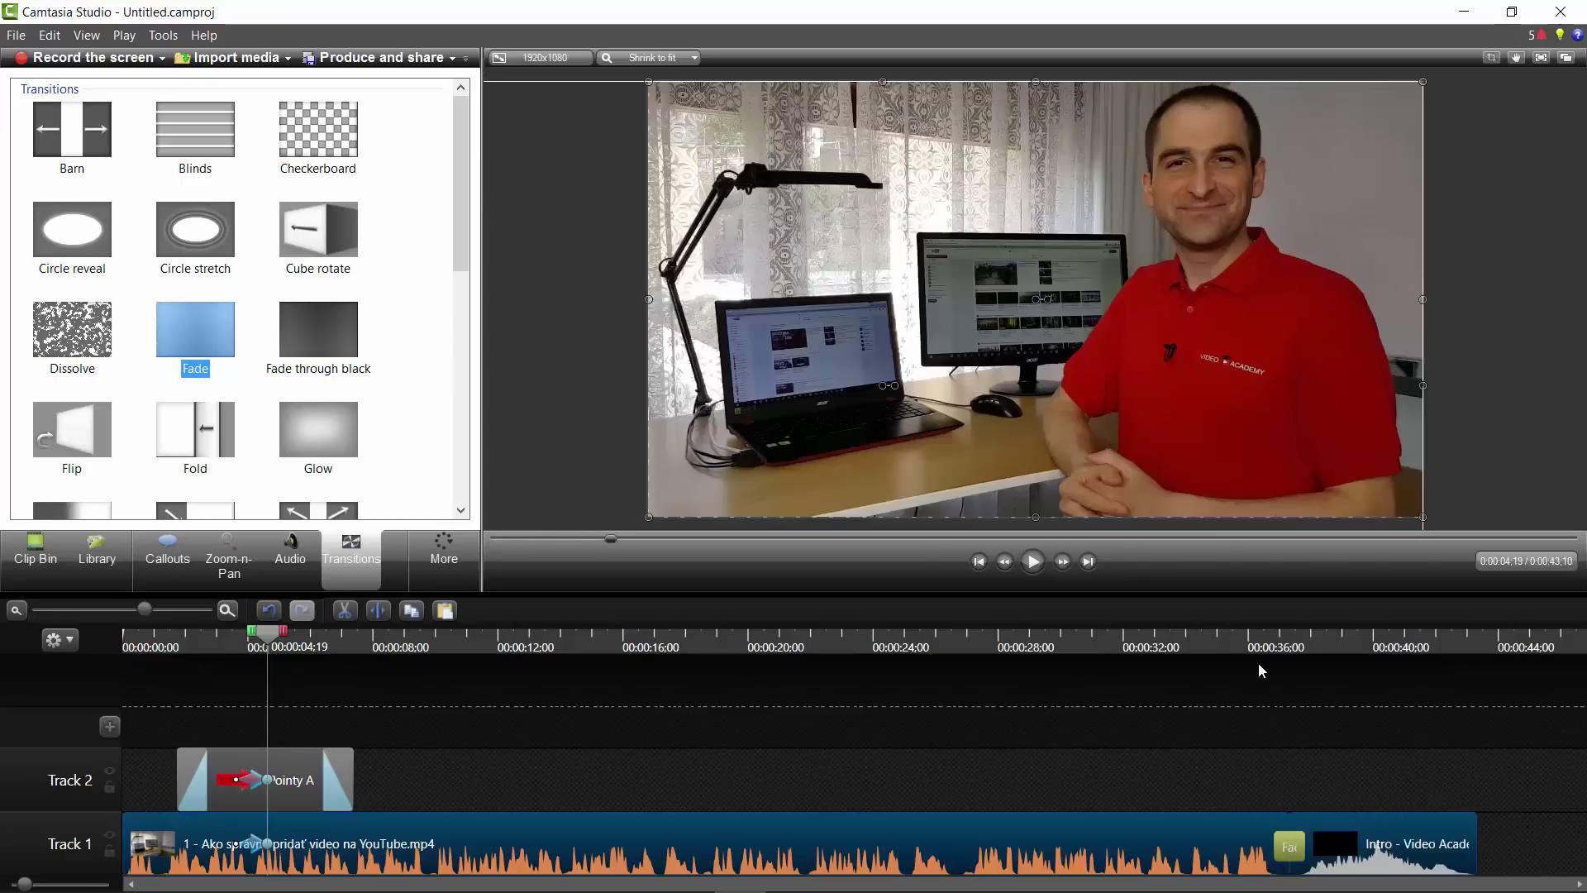
Play the timeline from 00:00:35;11 to review the transition into the intro, then stop playback
left_click(1231, 641)
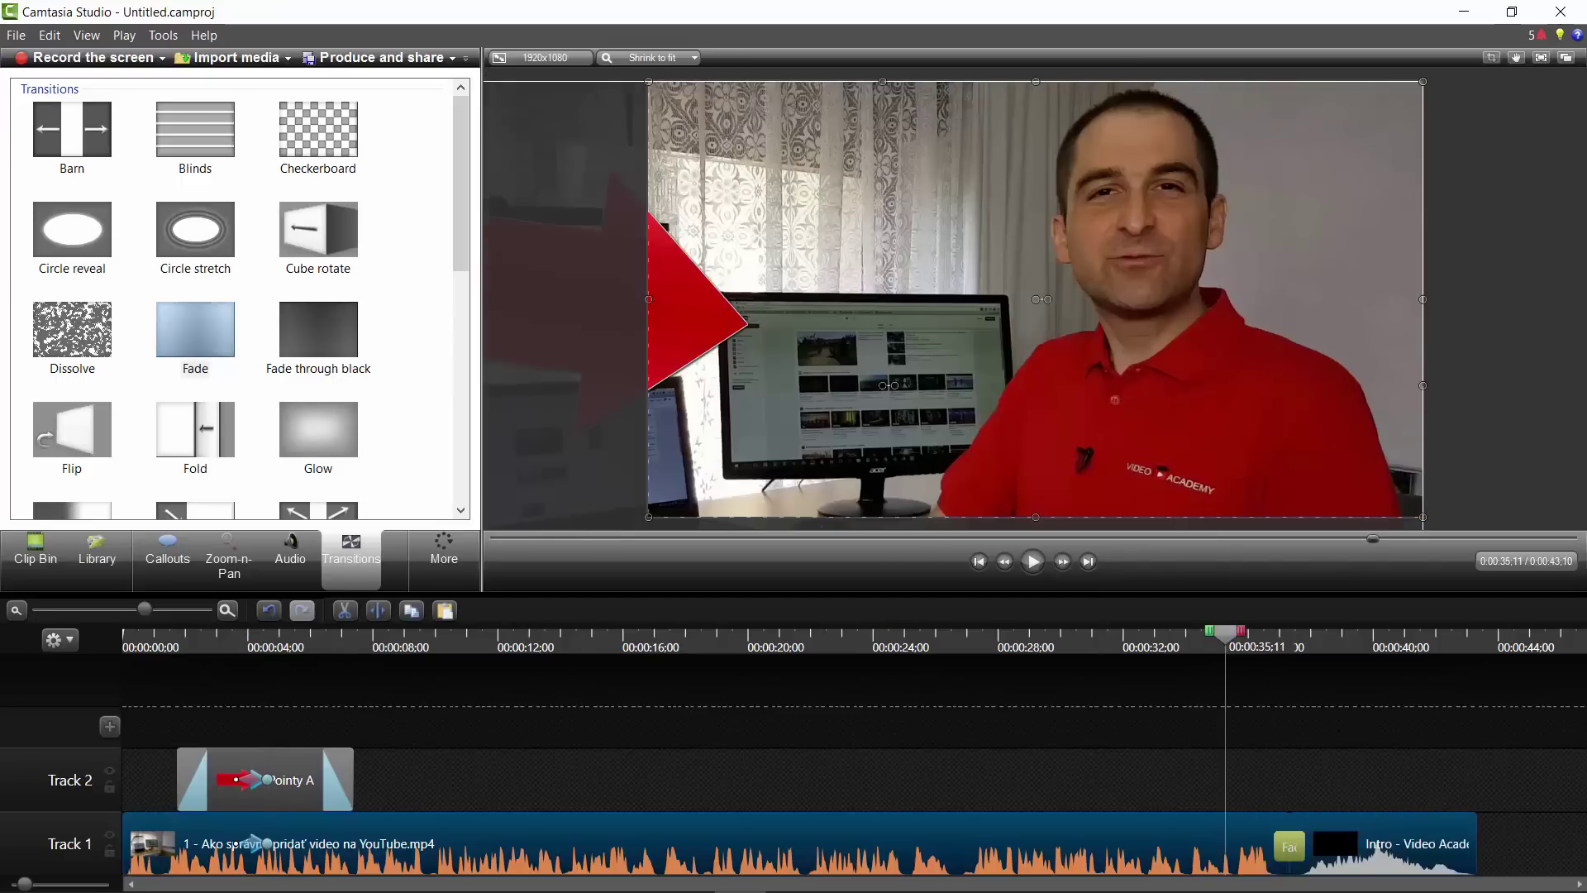
left_click(1033, 561)
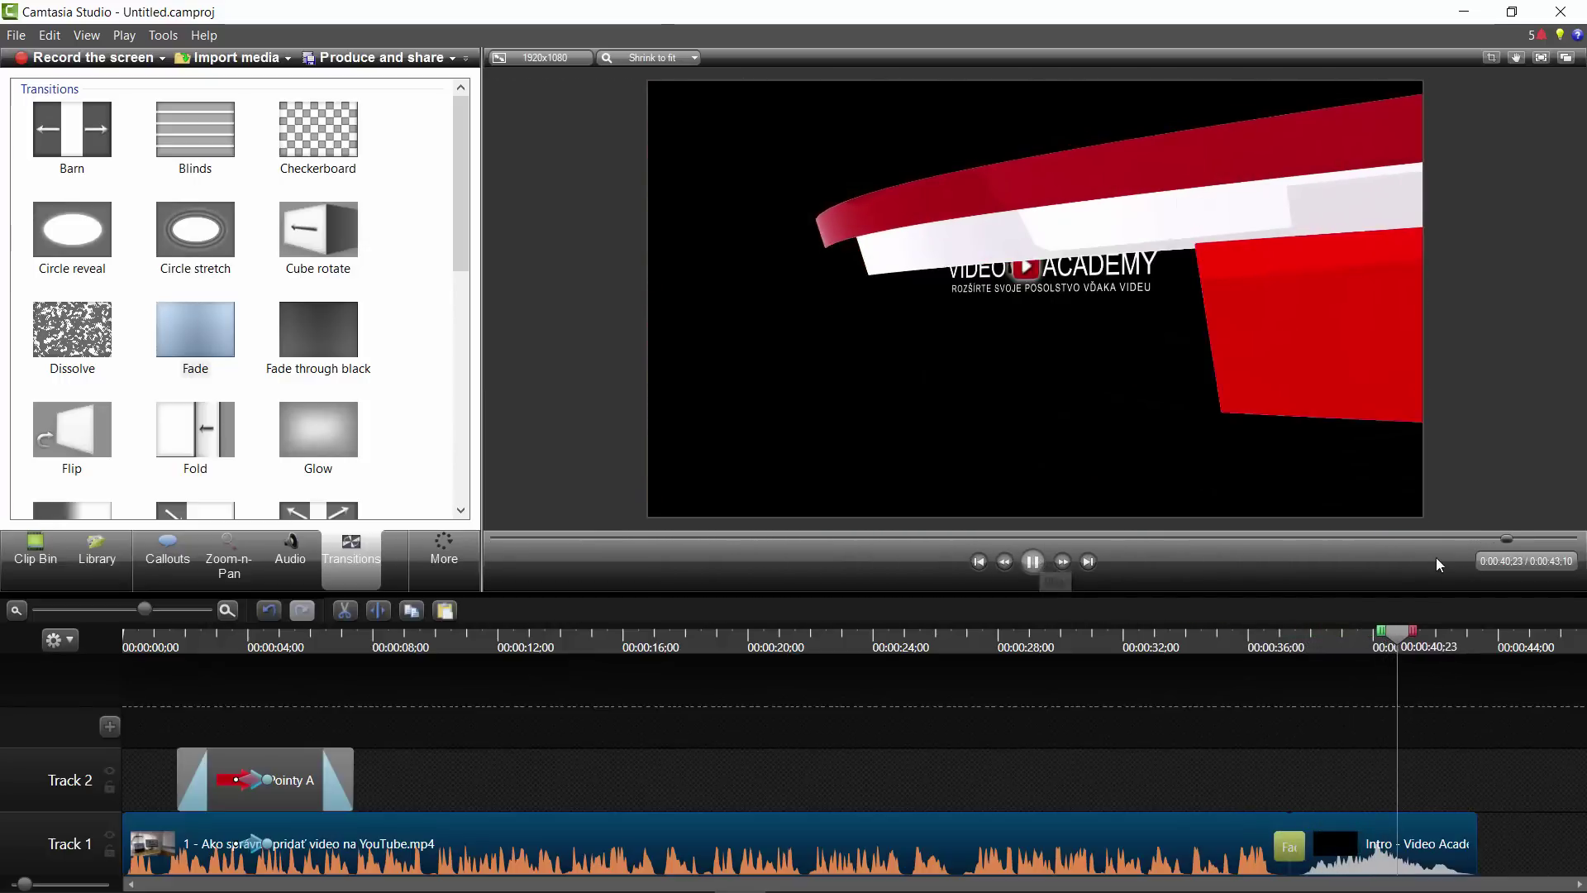
key("space")
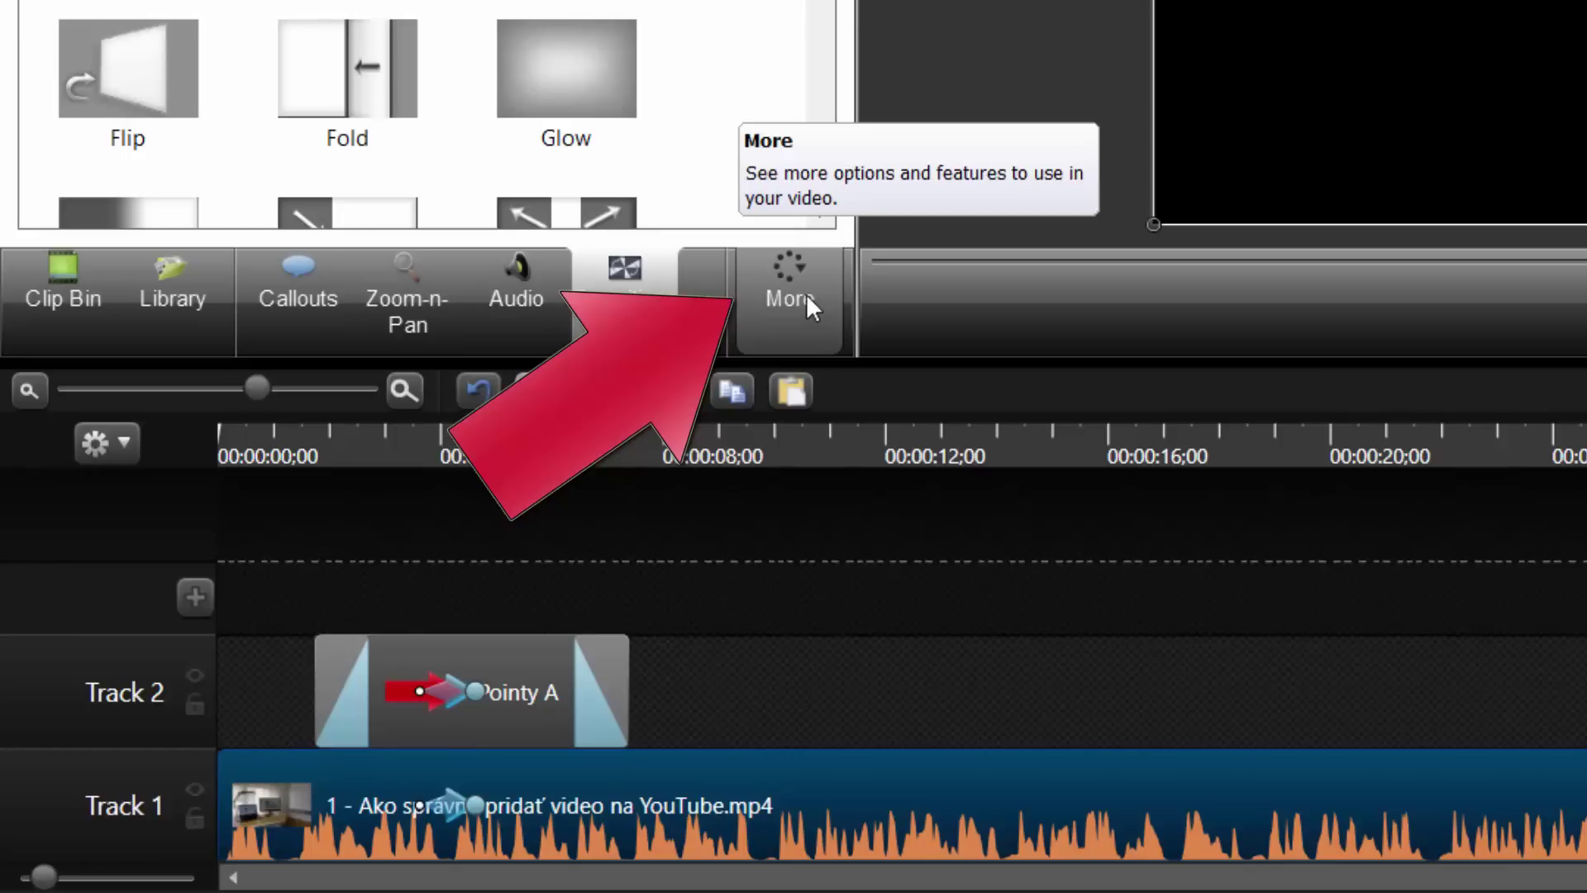
Open the Cursor Effects settings
left_click(806, 295)
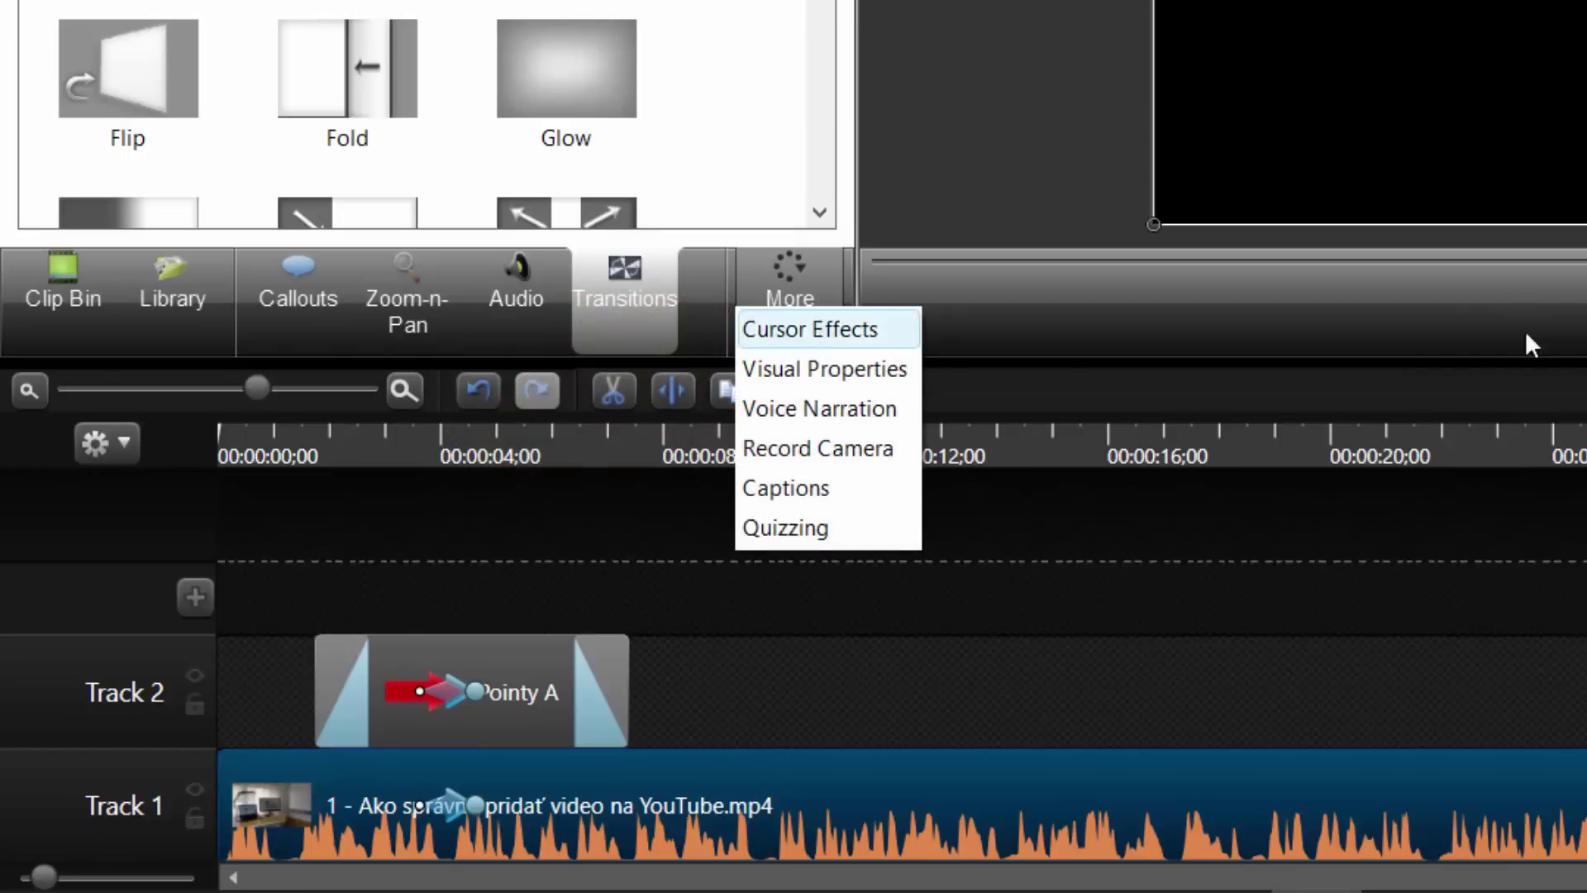
left_click(810, 329)
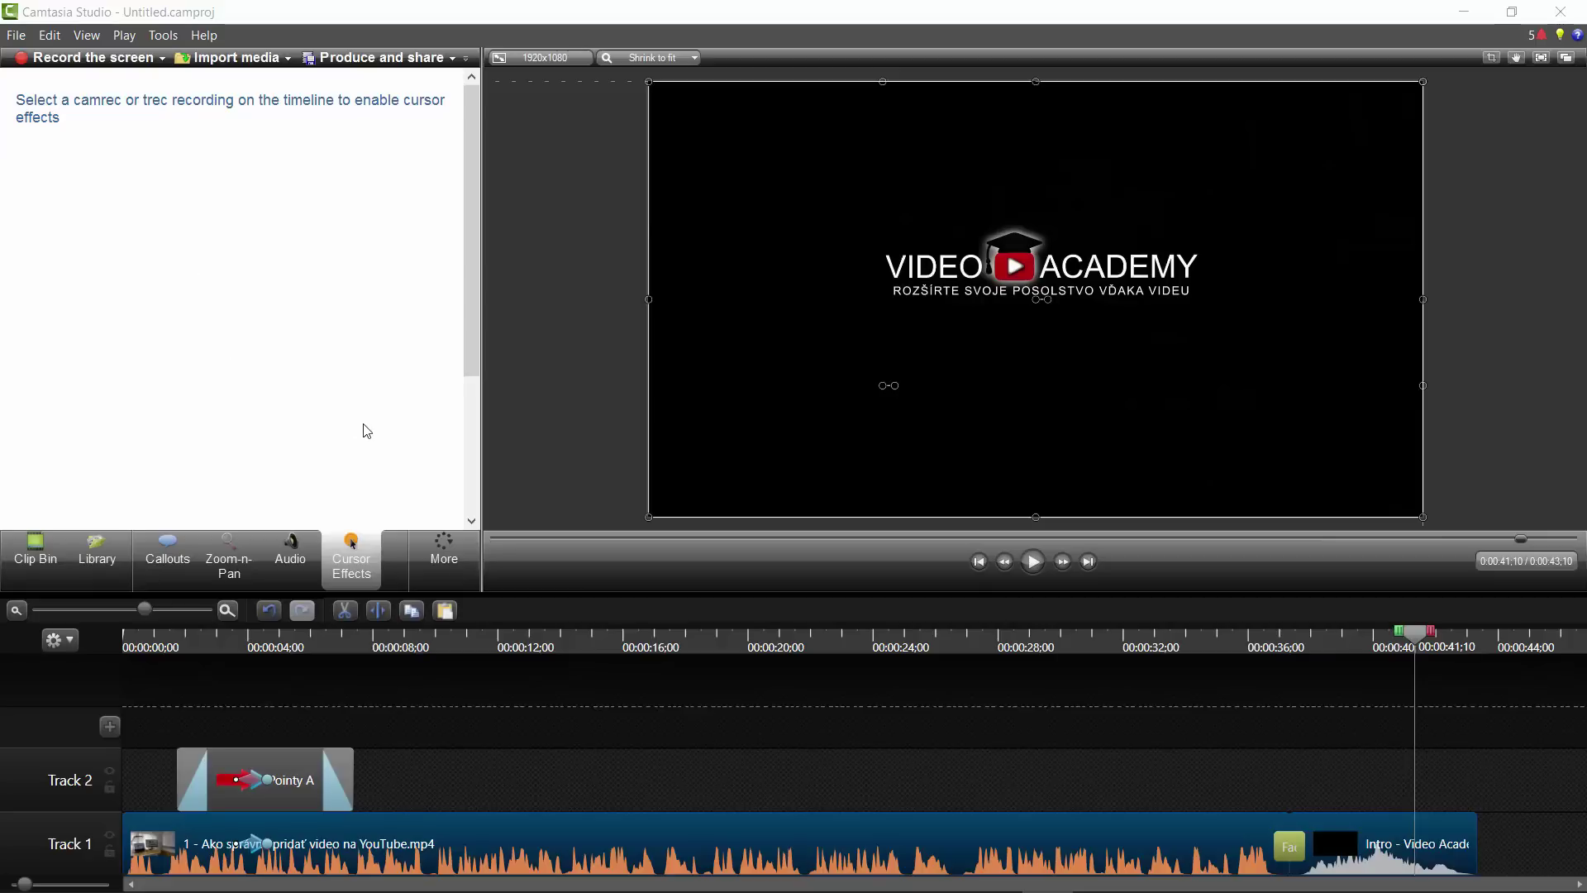
Set the red arrow callout's opacity to 97% in its visual properties while viewing the frame at 00:00:03;03
left_click(450, 567)
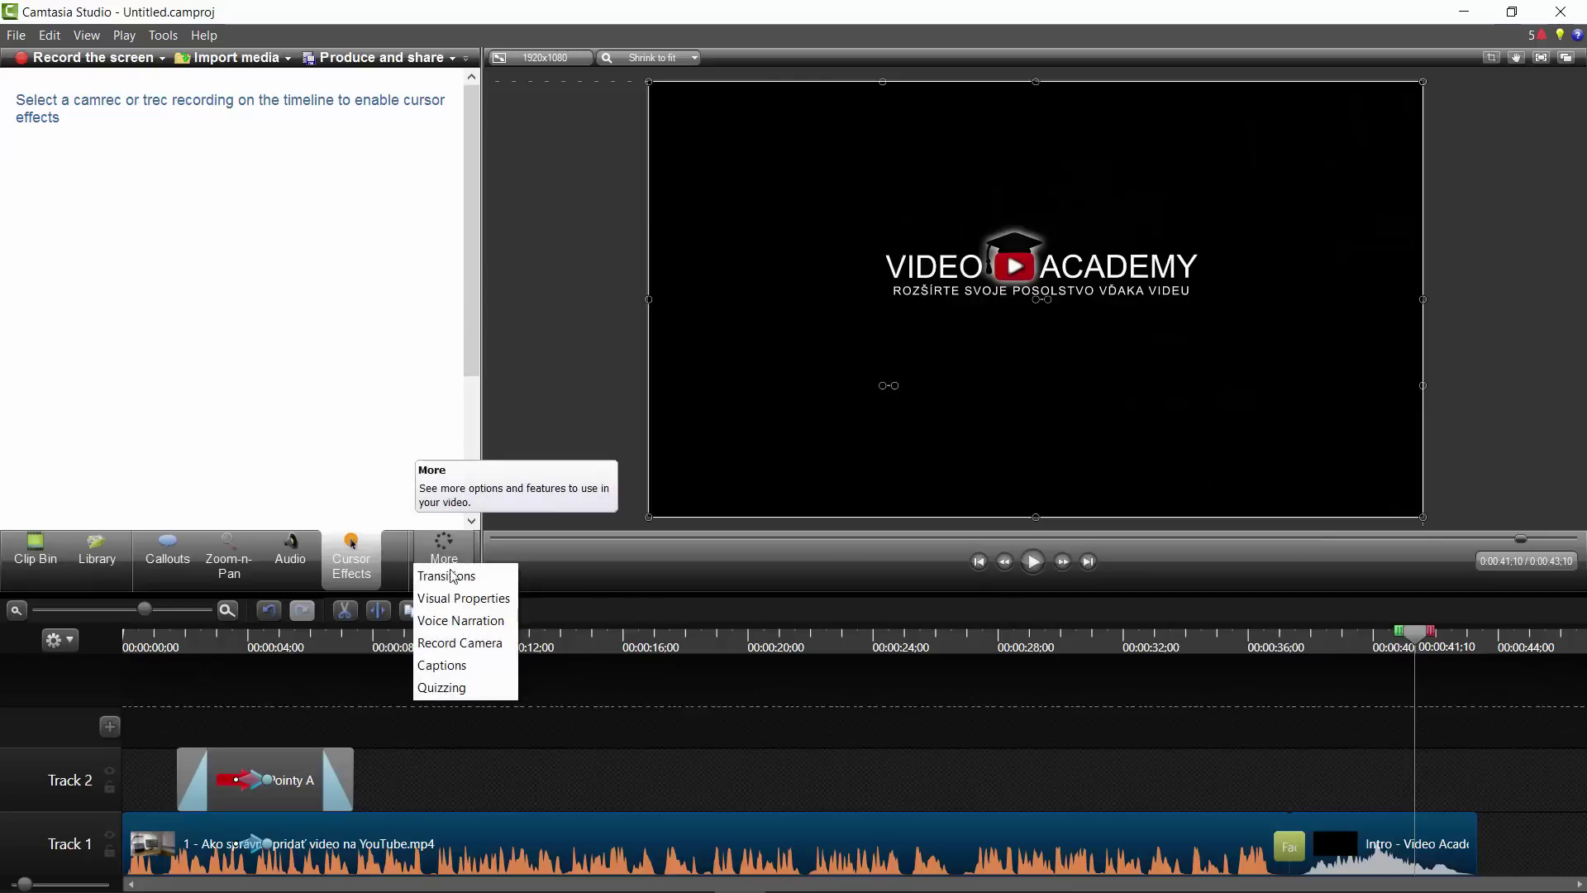
left_click(456, 596)
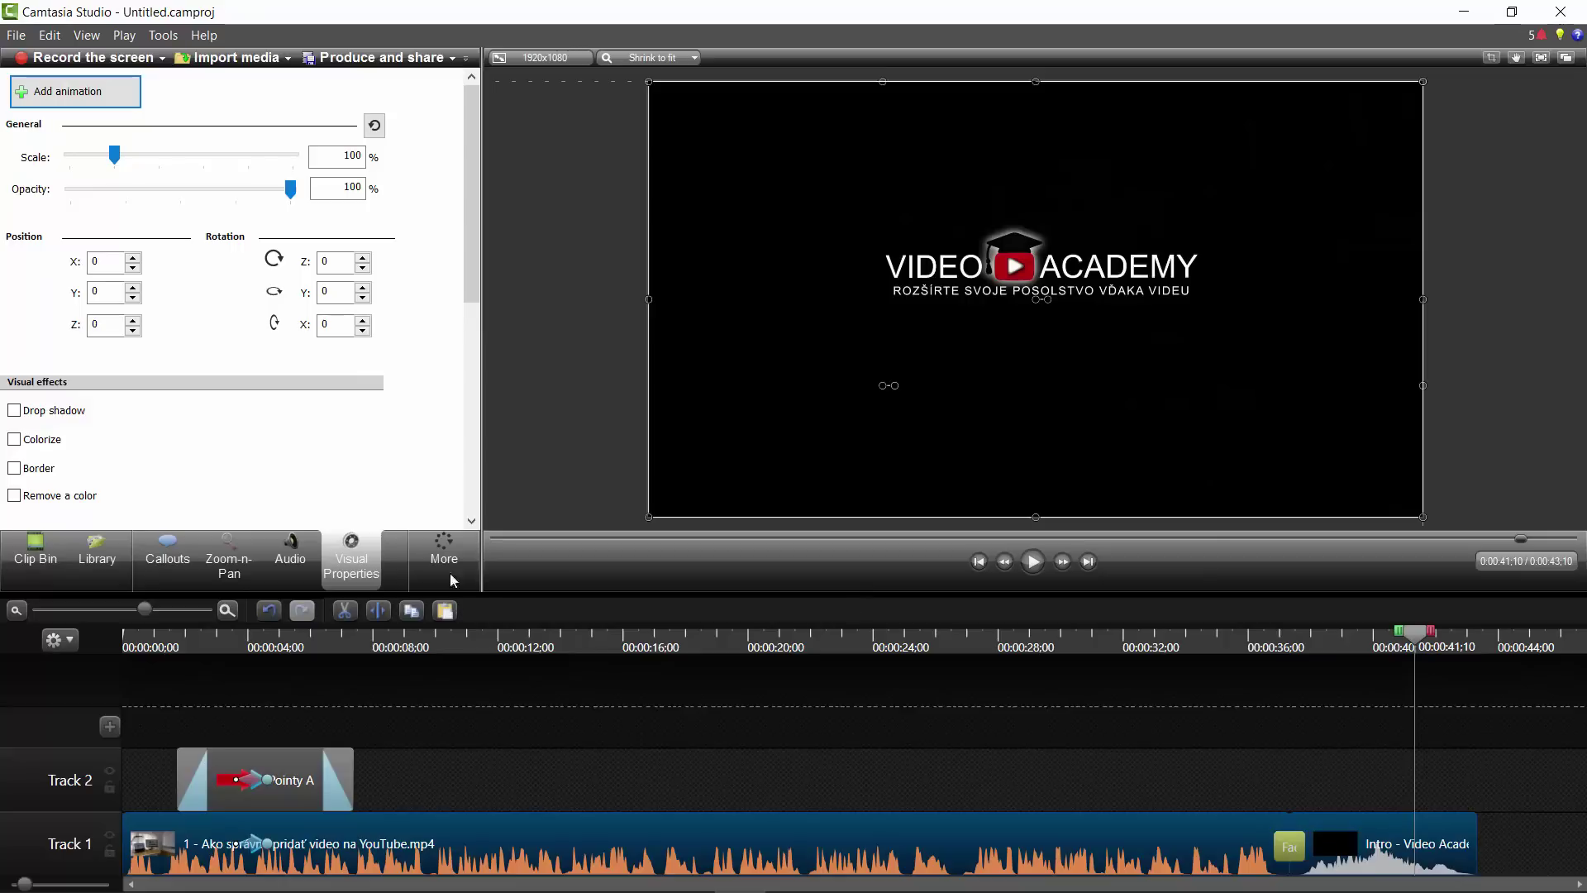
left_click_drag(1415, 635, 1306, 635)
left_click_drag(265, 635, 222, 634)
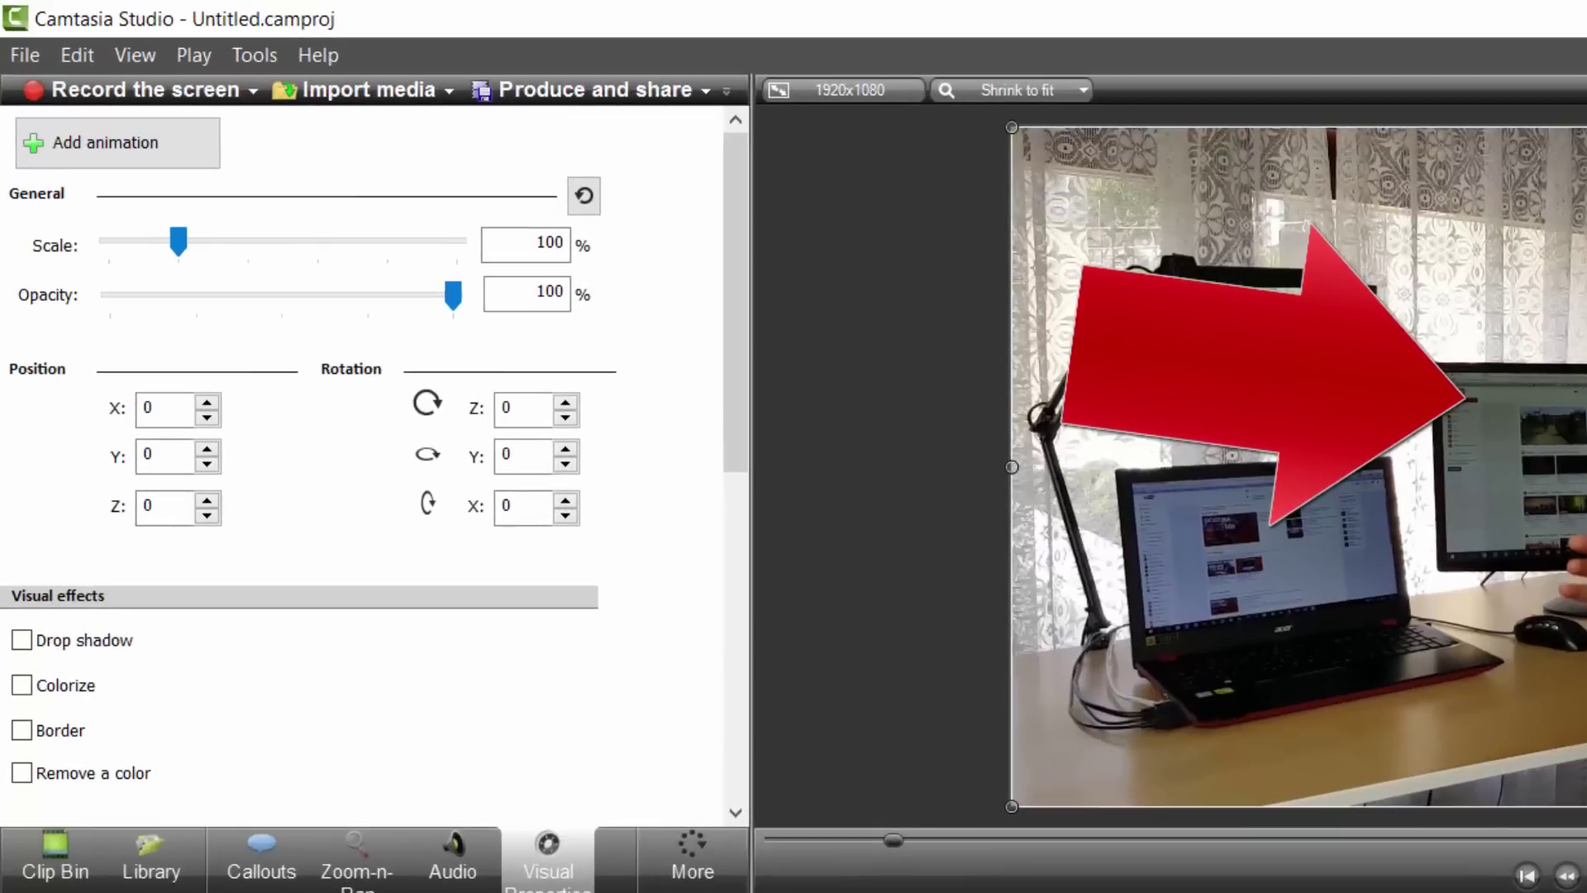
left_click(1243, 354)
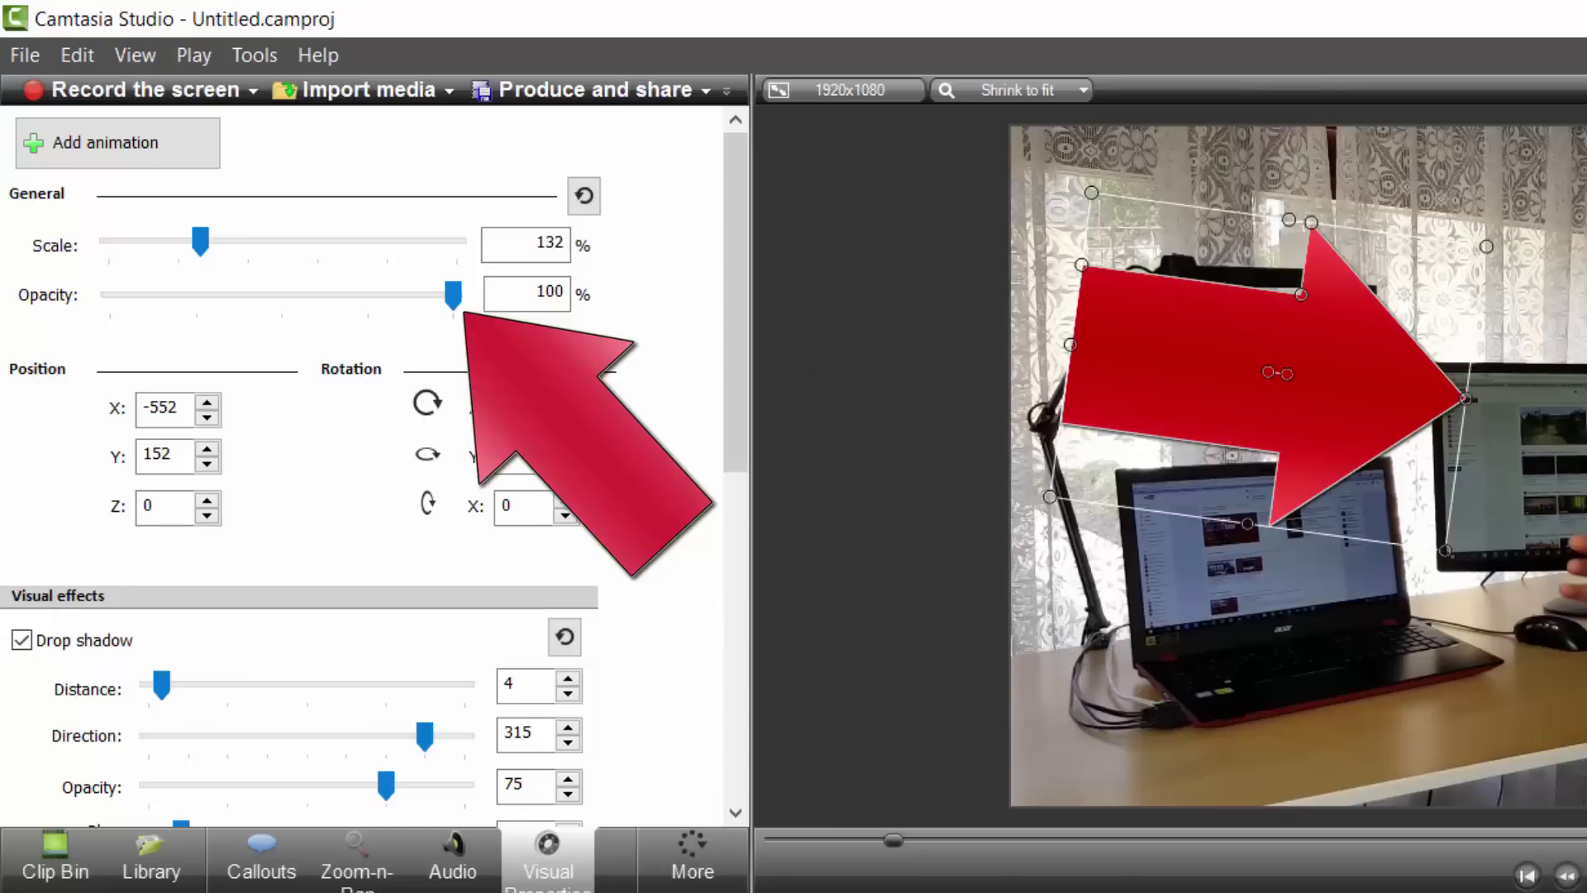
mouse_move(453, 298)
left_mouse_down()
mouse_move(218, 306)
mouse_move(366, 319)
mouse_move(443, 304)
left_mouse_up()
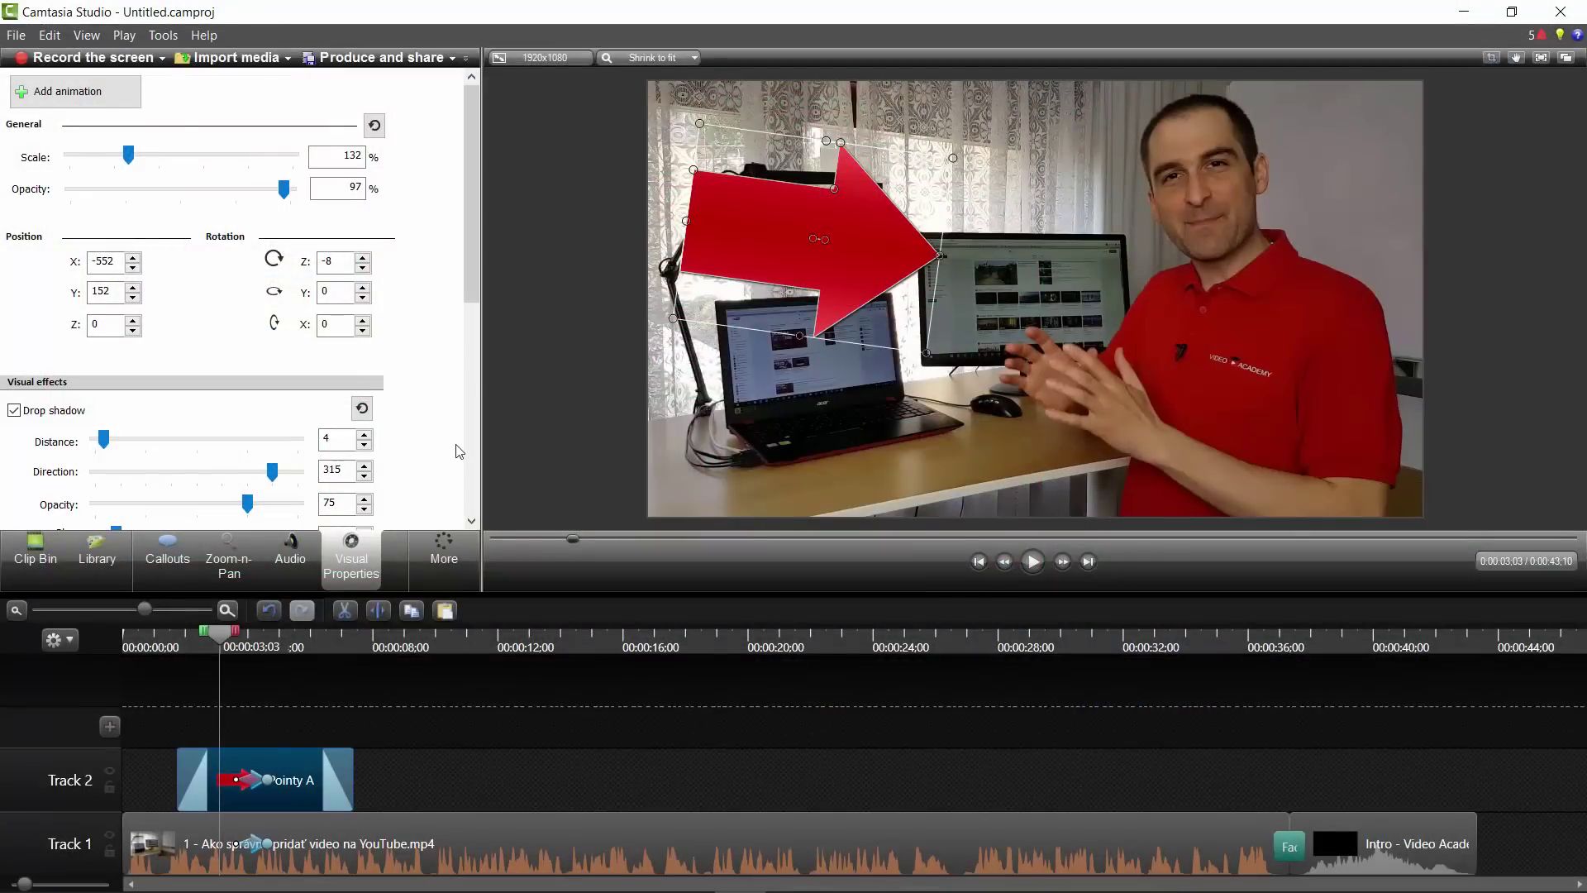
Show the Clip Bin and try the MP4 only (up to 1080p) preset in the Production Wizard
left_click(36, 552)
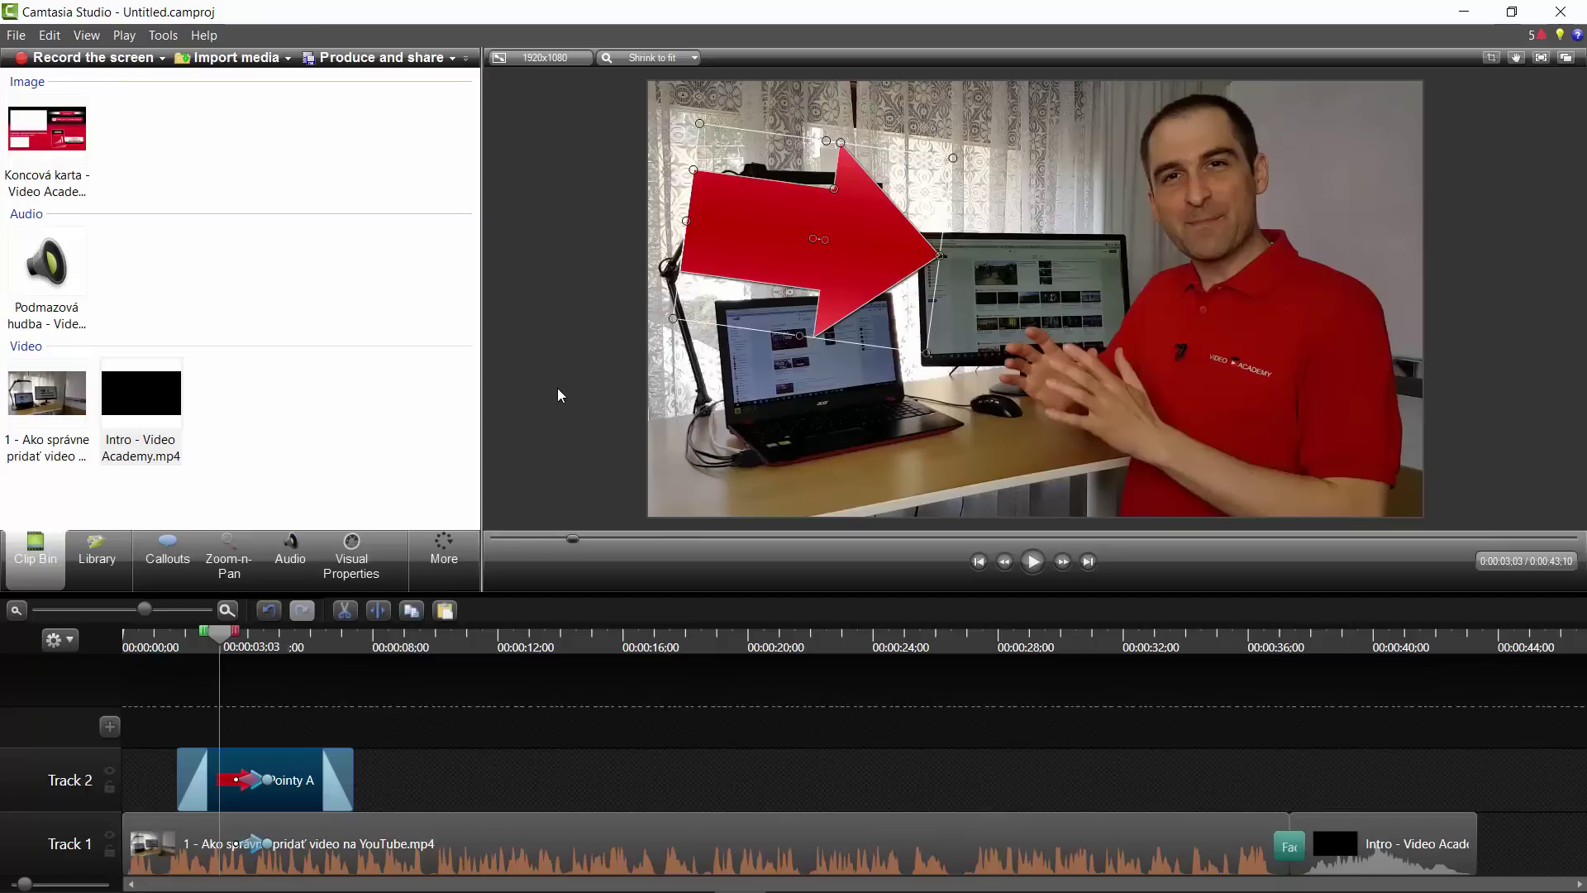
left_click(385, 58)
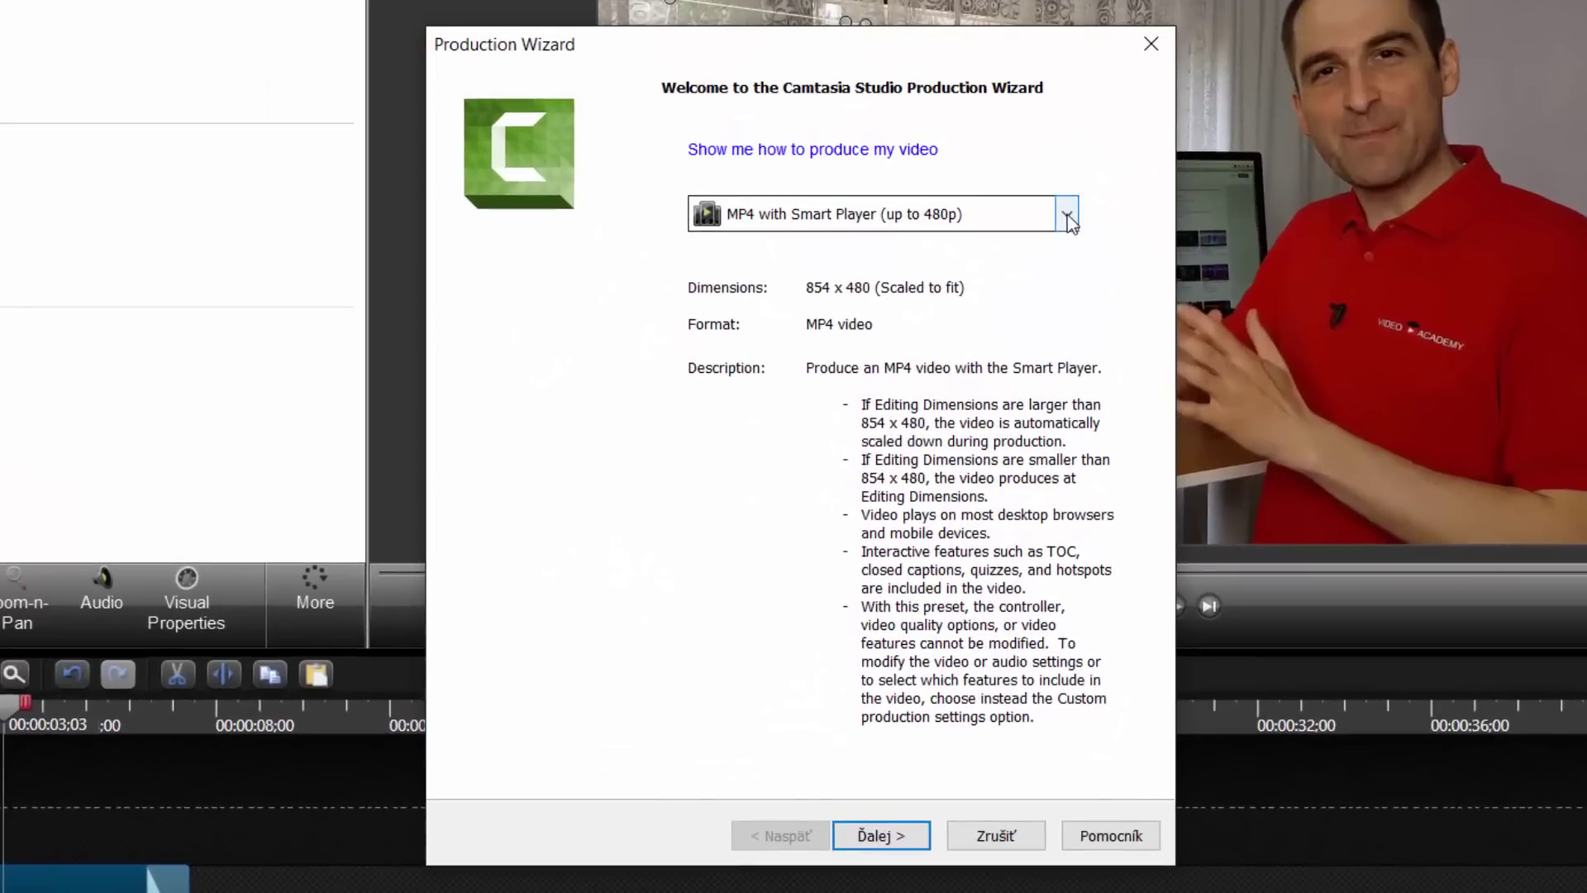
left_click(985, 279)
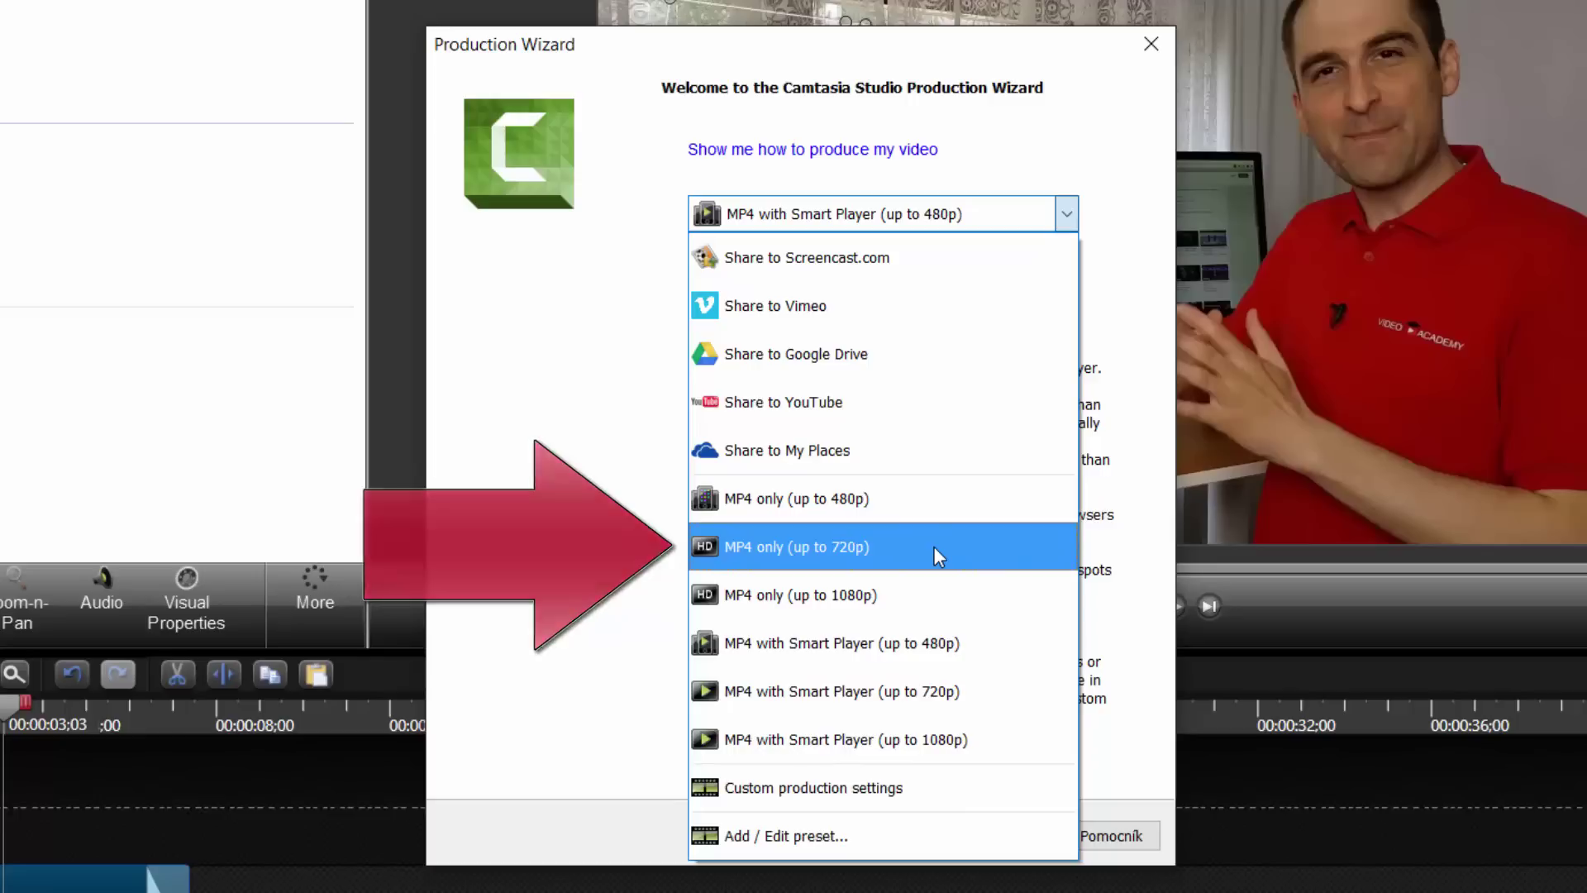
left_click(922, 594)
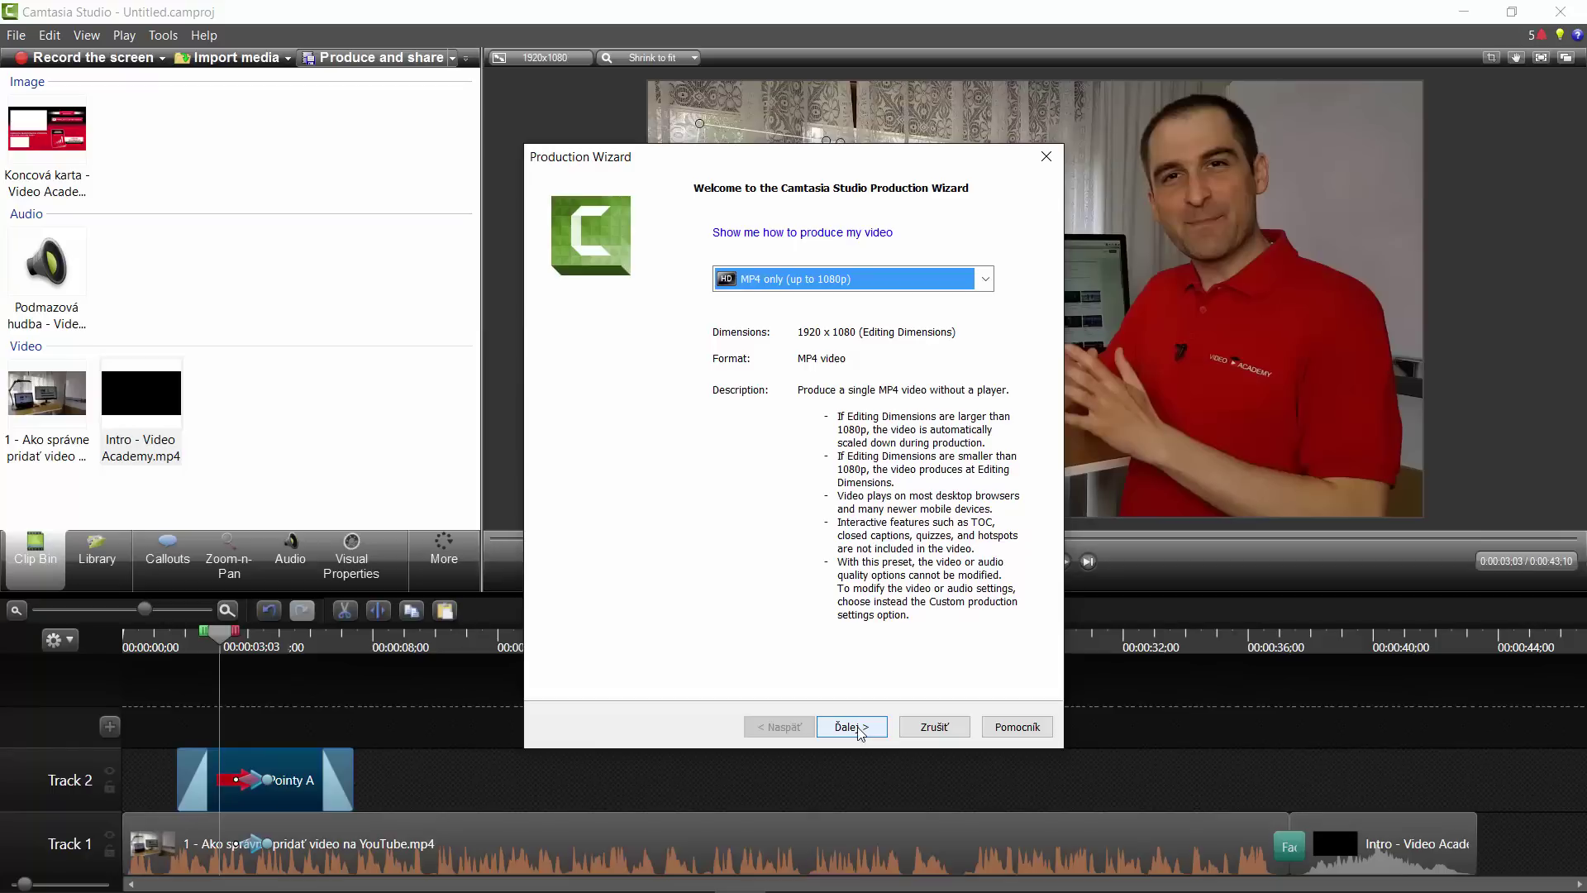
left_click(914, 732)
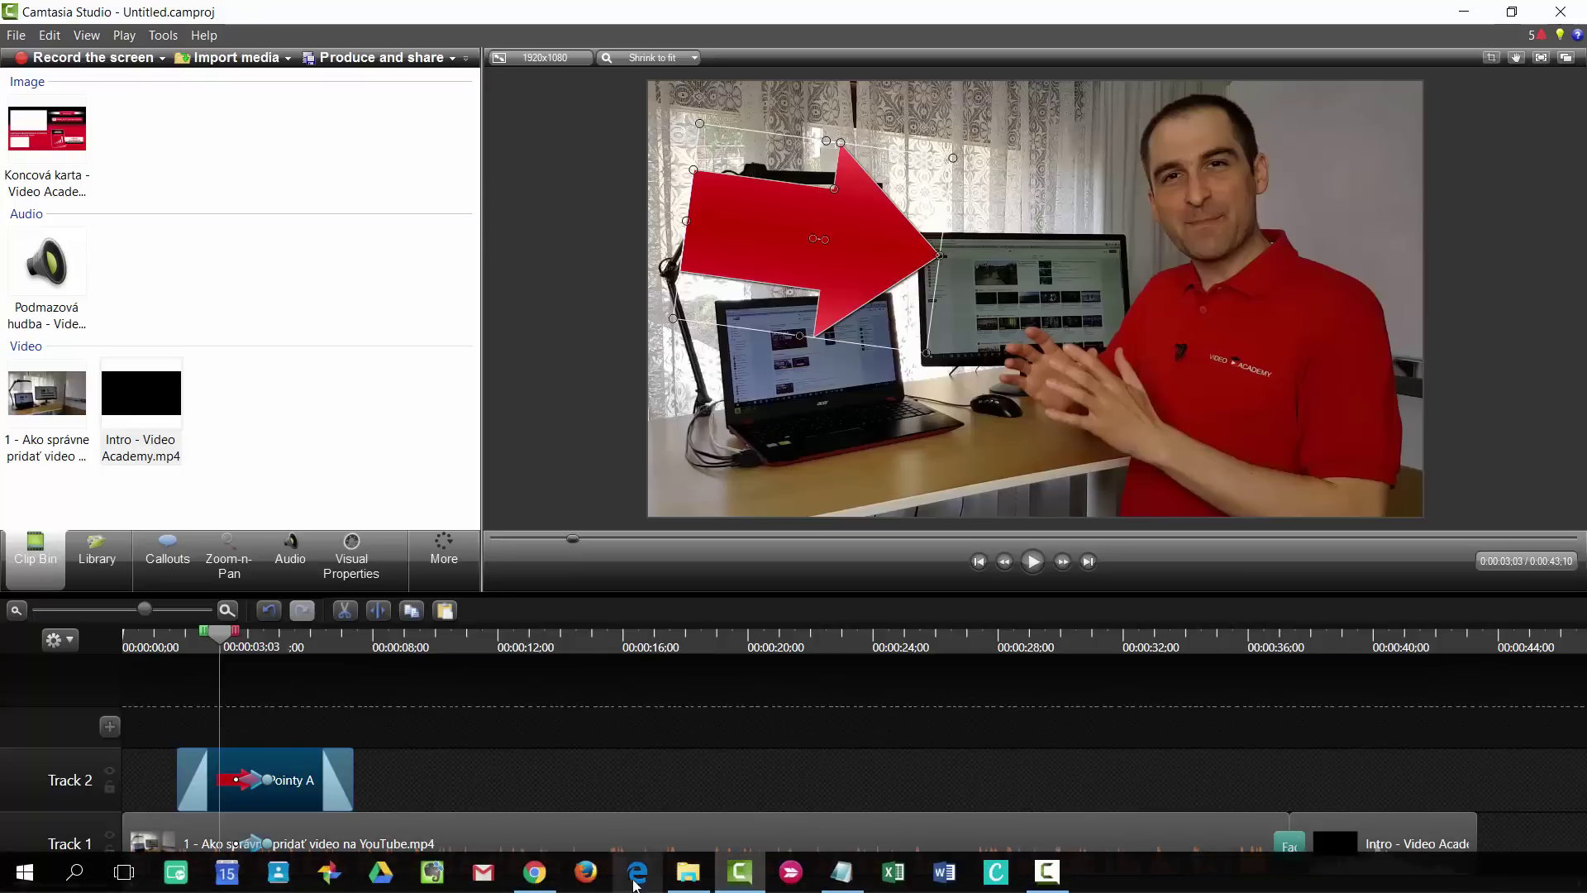
Switch to Chrome, open the Camtasia free trial page on TechSmith's site and choose to create a new account
left_click(537, 876)
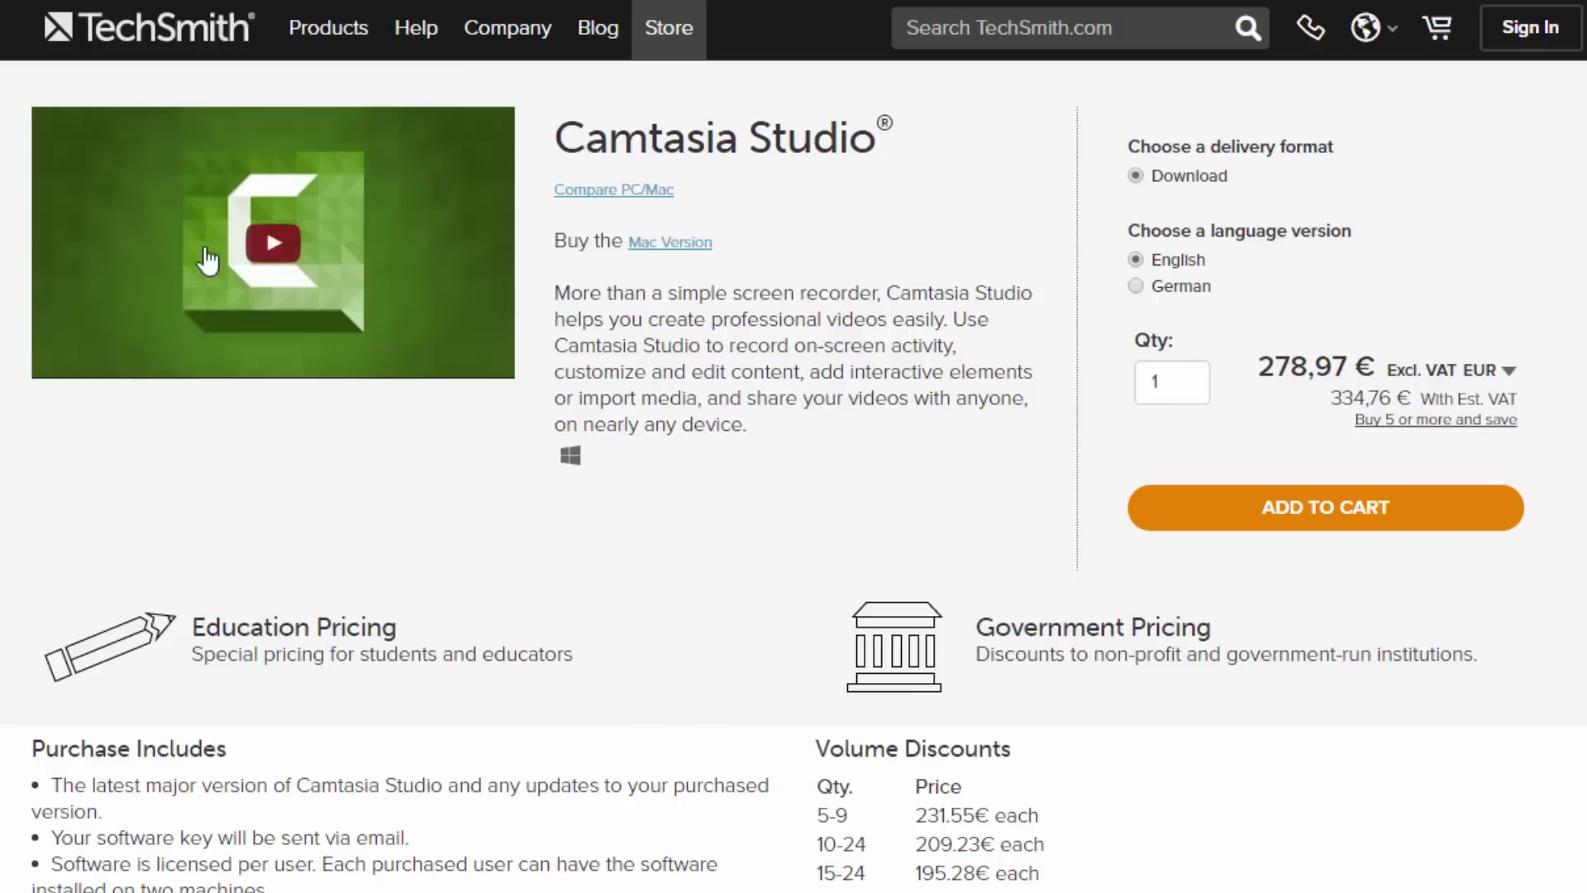
mouse_move(339, 42)
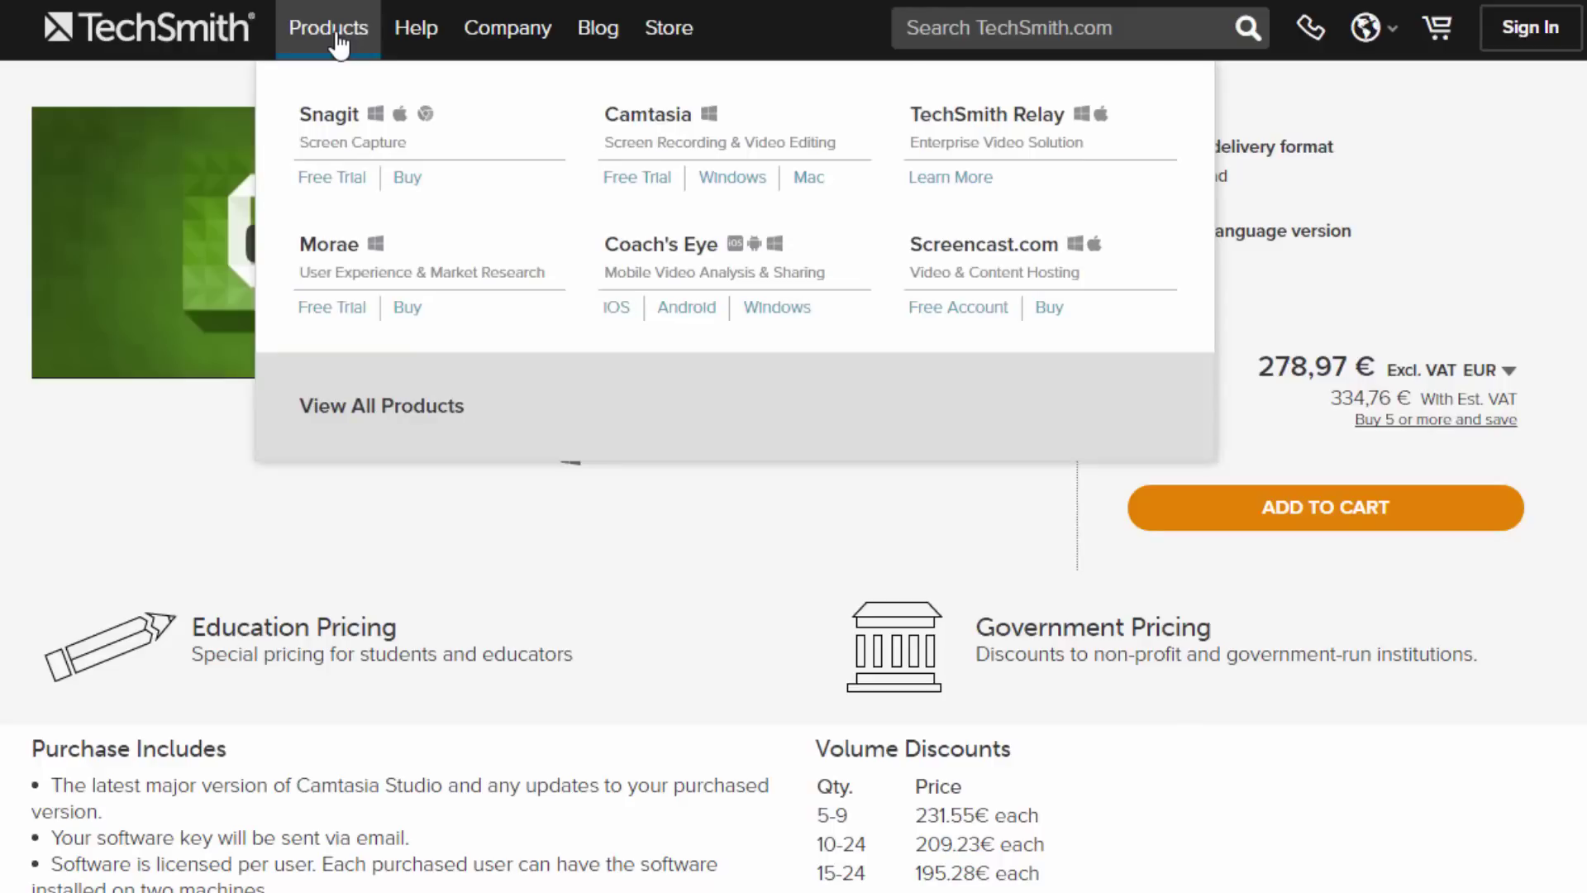
left_click(641, 194)
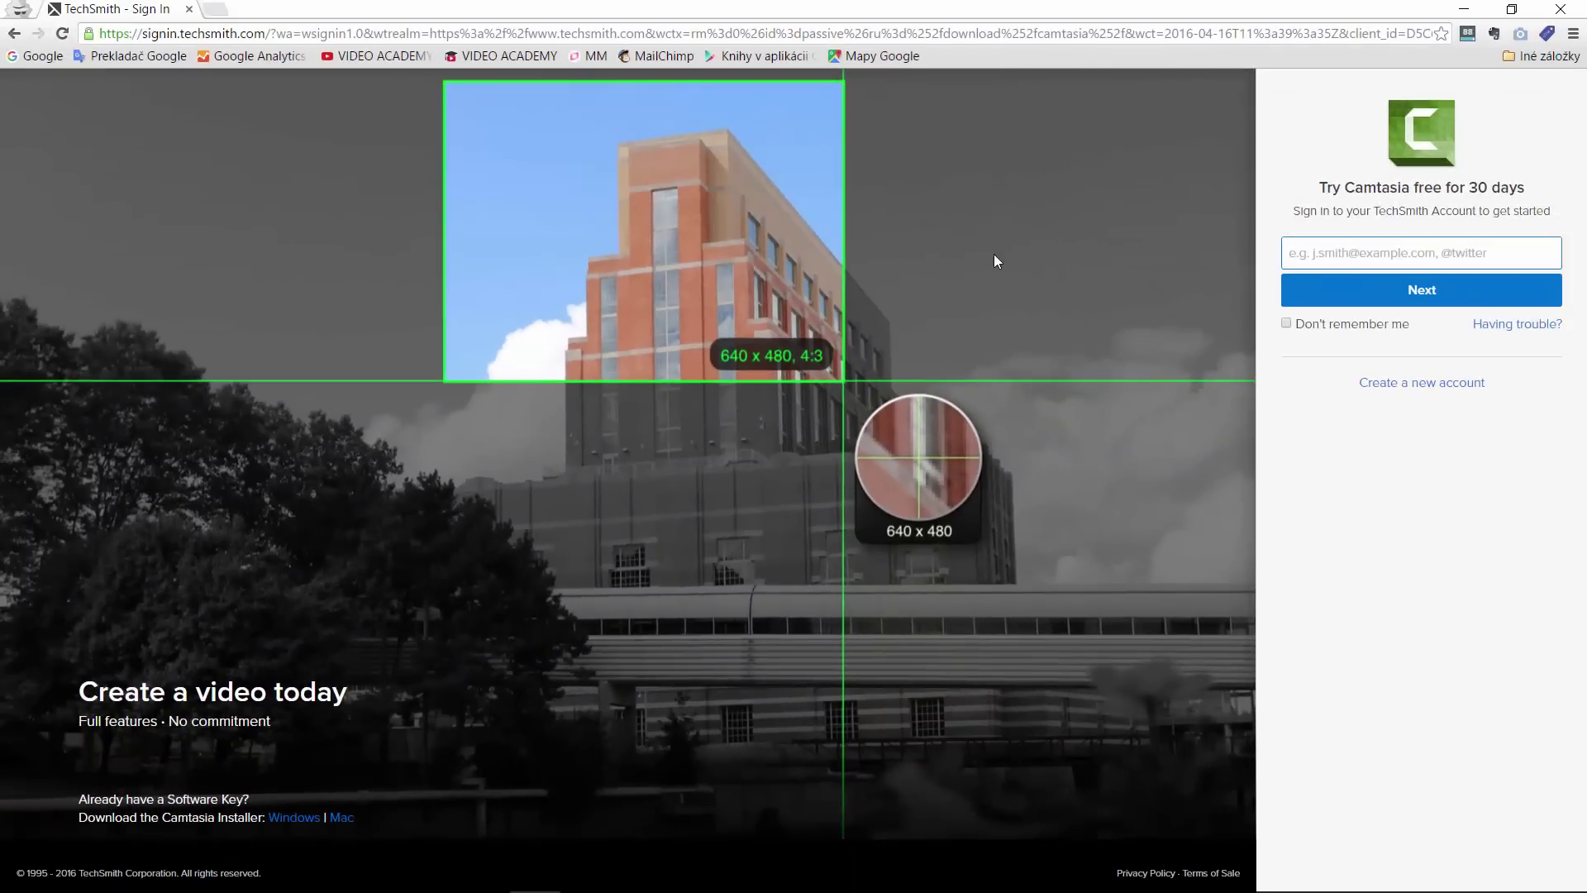
left_click(1438, 383)
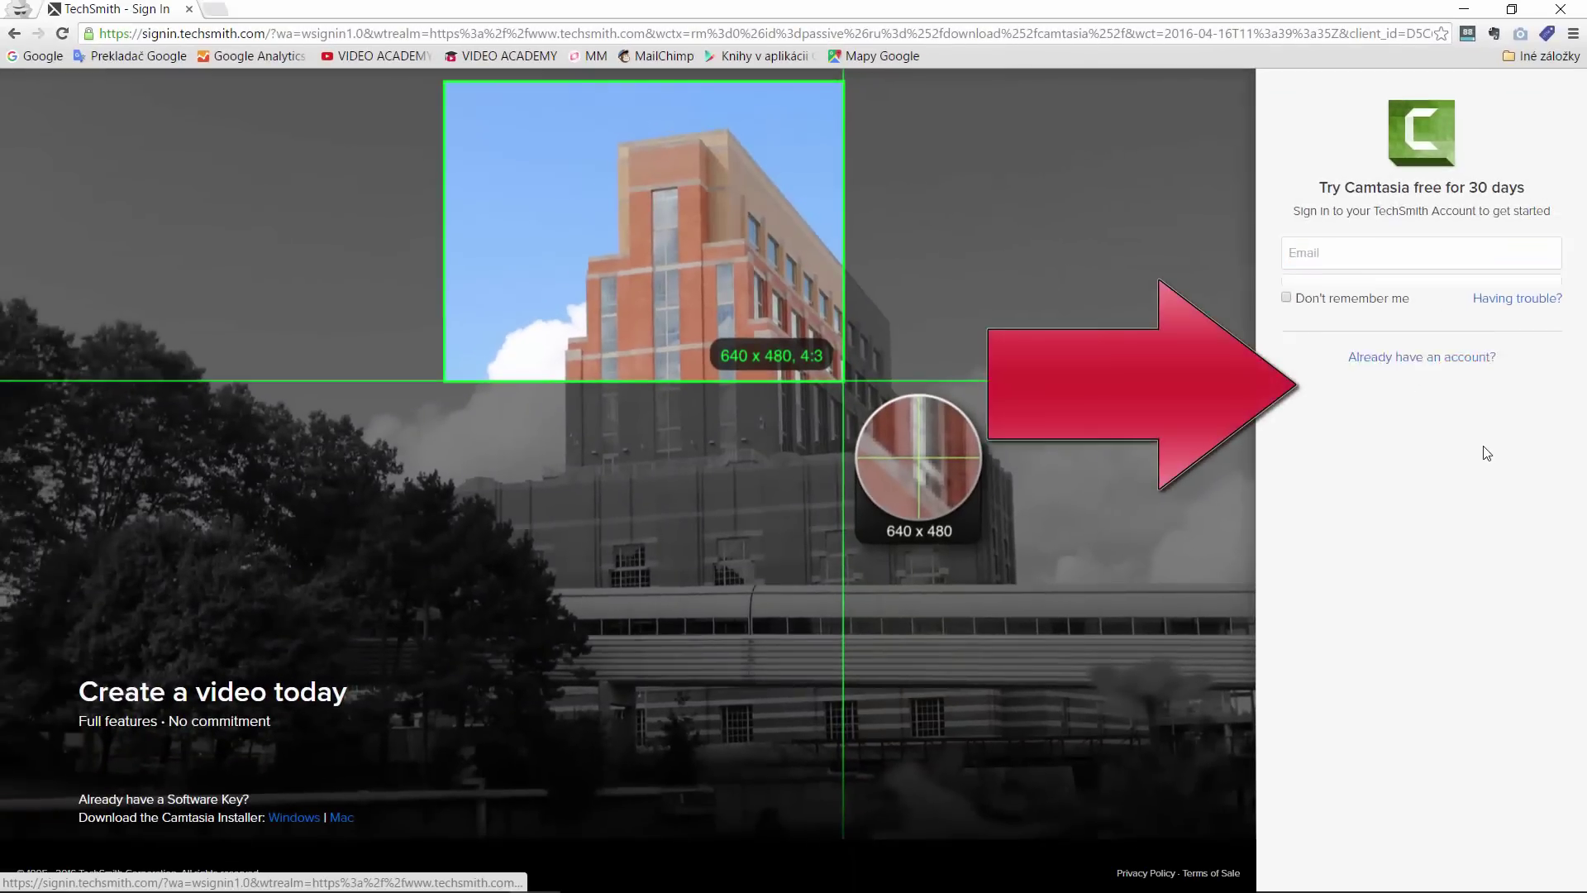